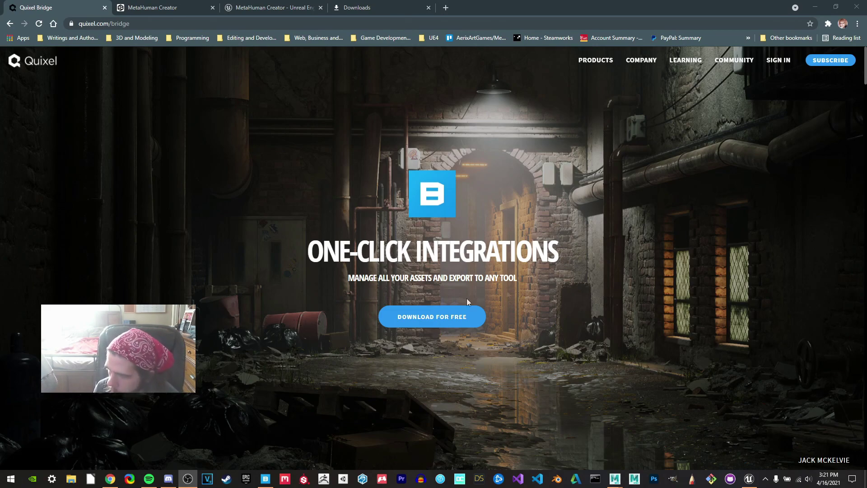
{"action": "scroll", "coordinate": [617, 365], "scroll_direction": "down", "scroll_amount": 2}
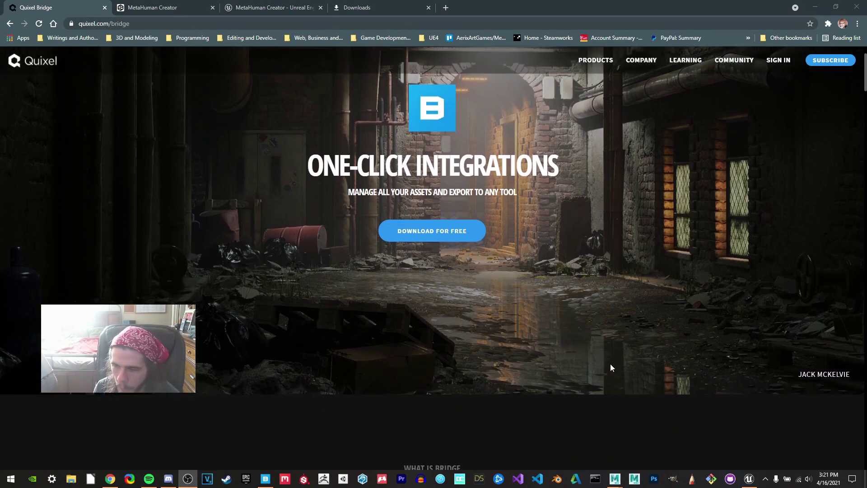
{"action": "scroll", "coordinate": [484, 340], "scroll_direction": "up", "scroll_amount": 2}
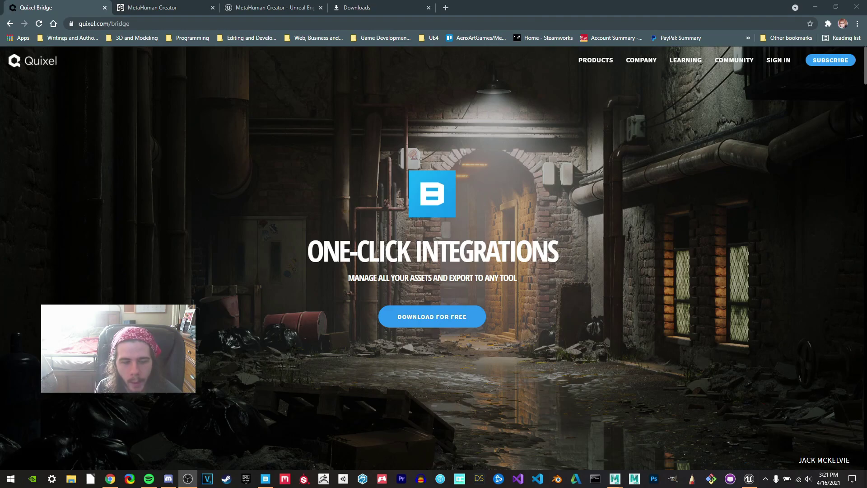
{"action": "scroll", "coordinate": [253, 203], "scroll_direction": "down", "scroll_amount": 1}
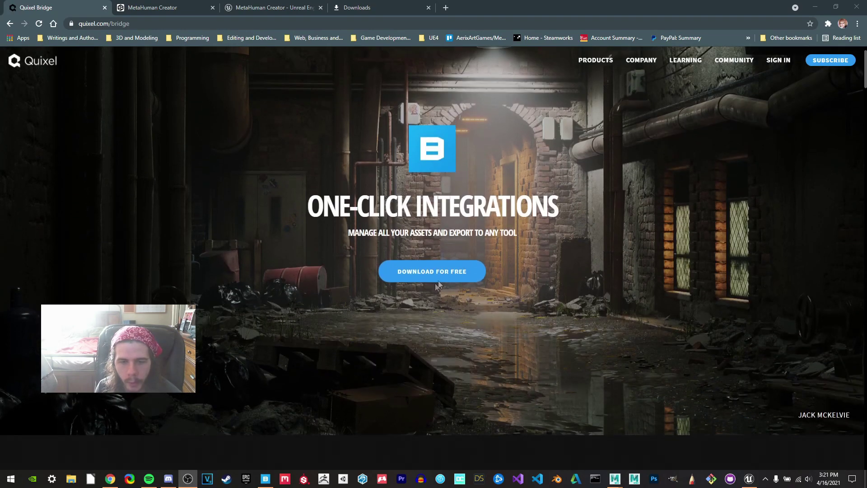
{"action": "scroll", "coordinate": [271, 171], "scroll_direction": "up", "scroll_amount": 1}
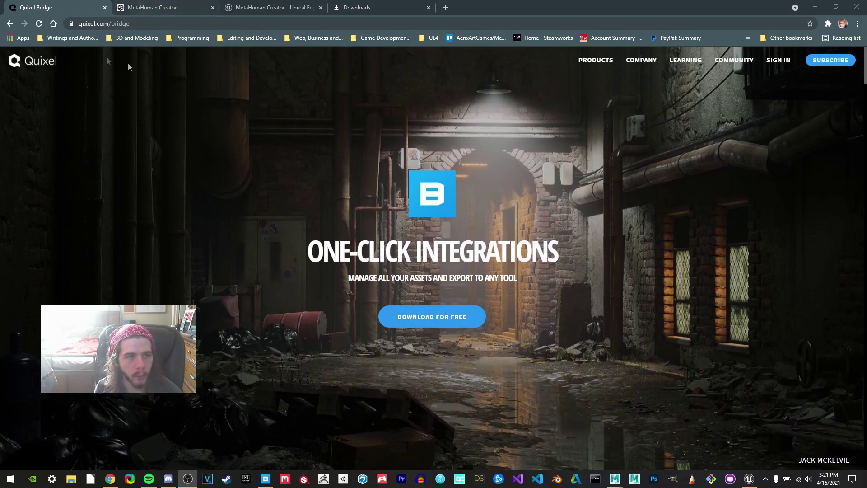
- Close the Downloads page and start the free Bridge download from quixel.com/bridge
{"action": "left_click_drag", "start_coordinate": [147, 25], "coordinate": [96, 27]}
{"action": "left_click", "coordinate": [467, 164]}
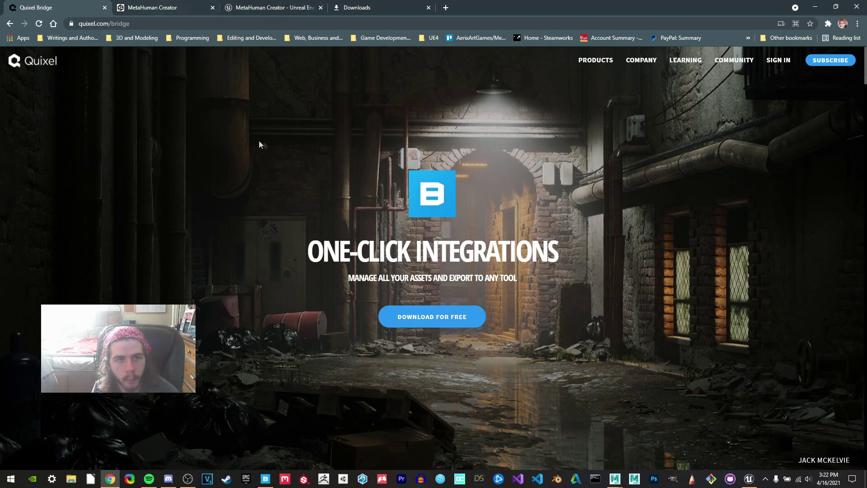
{"action": "left_click", "coordinate": [428, 7]}
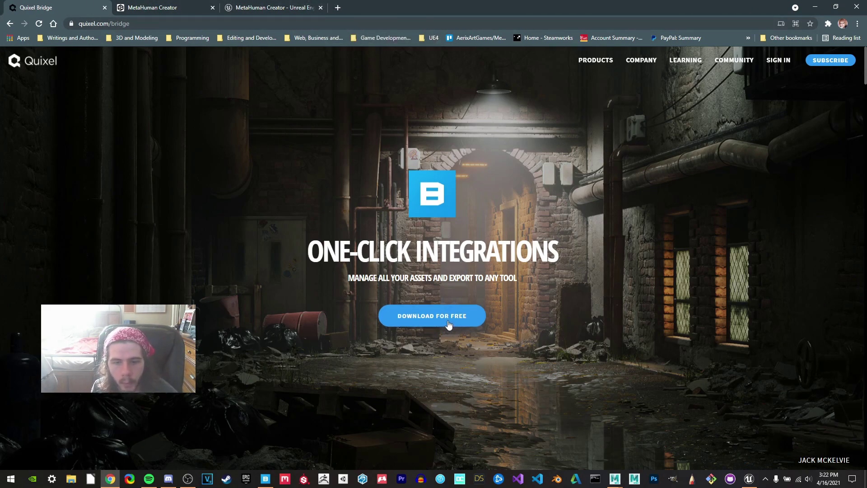
{"action": "left_click", "coordinate": [435, 319]}
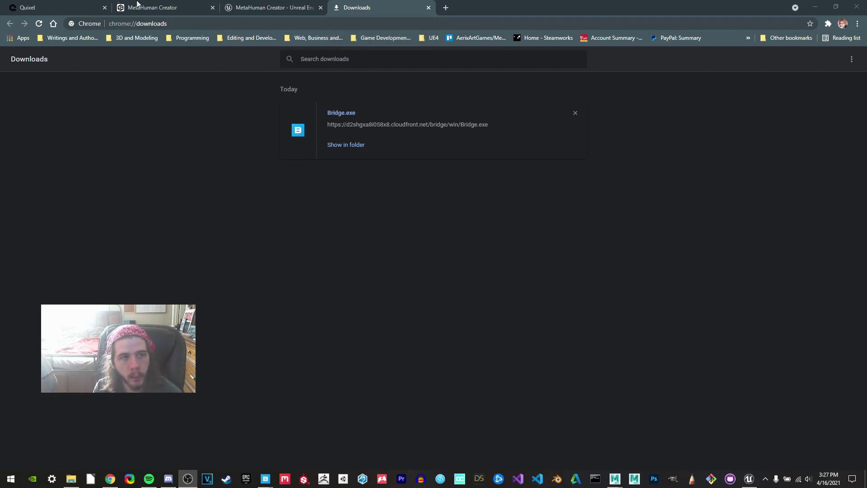
- Go back to the Quixel website and sign out of the account
{"action": "left_click", "coordinate": [81, 7]}
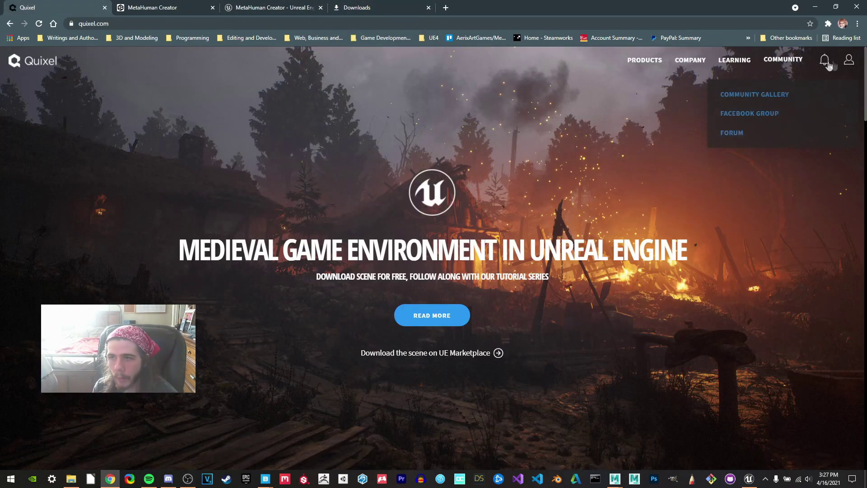
{"action": "mouse_move", "coordinate": [730, 80]}
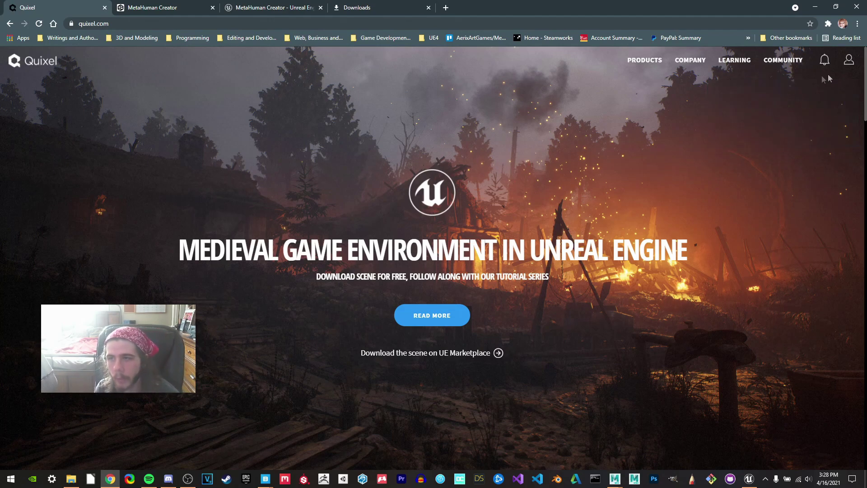
{"action": "mouse_move", "coordinate": [849, 60]}
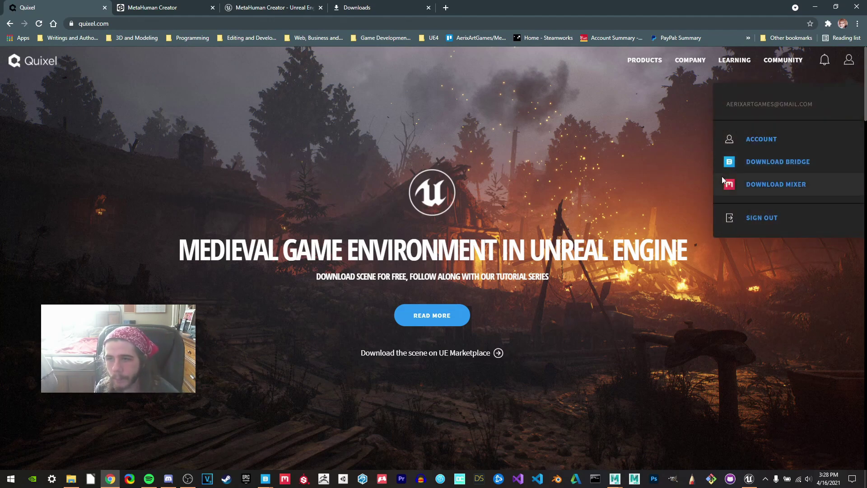
{"action": "left_click", "coordinate": [756, 220]}
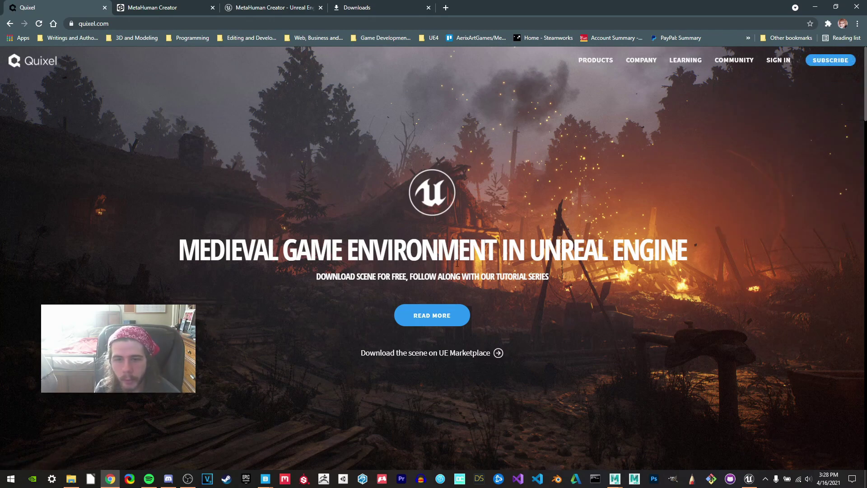
- Sign back in to the account on the Quixel website
{"action": "left_click", "coordinate": [778, 60]}
{"action": "left_click", "coordinate": [485, 146]}
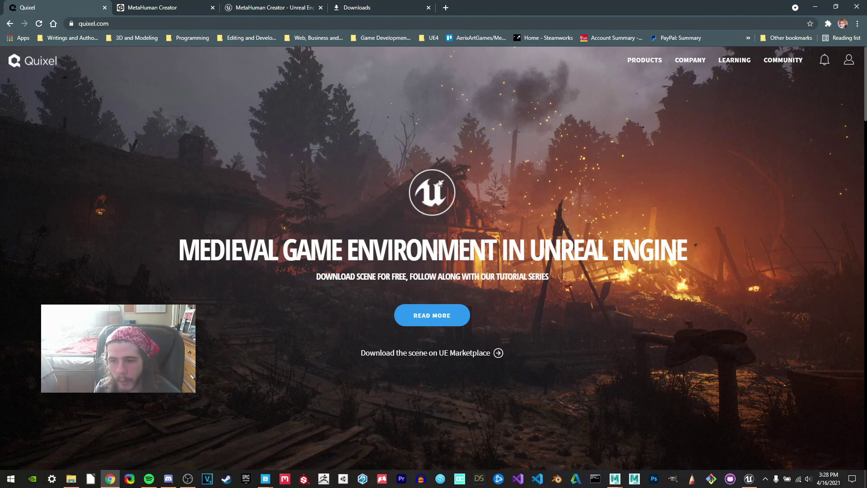
{"action": "scroll", "coordinate": [735, 112], "scroll_direction": "down", "scroll_amount": 2}
{"action": "scroll", "coordinate": [735, 112], "scroll_direction": "up", "scroll_amount": 2}
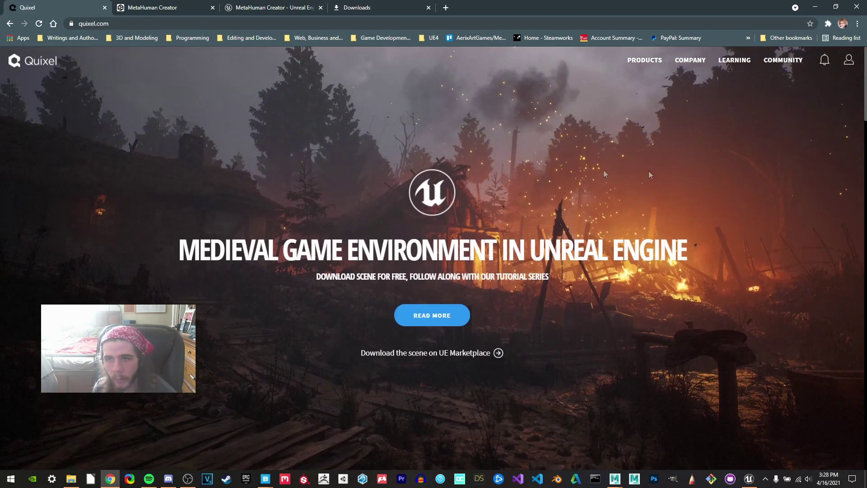
- Switch to Quixel Bridge, look over the Epic Games sign-in methods, and close the signed-out window without signing in
{"action": "left_click", "coordinate": [818, 6]}
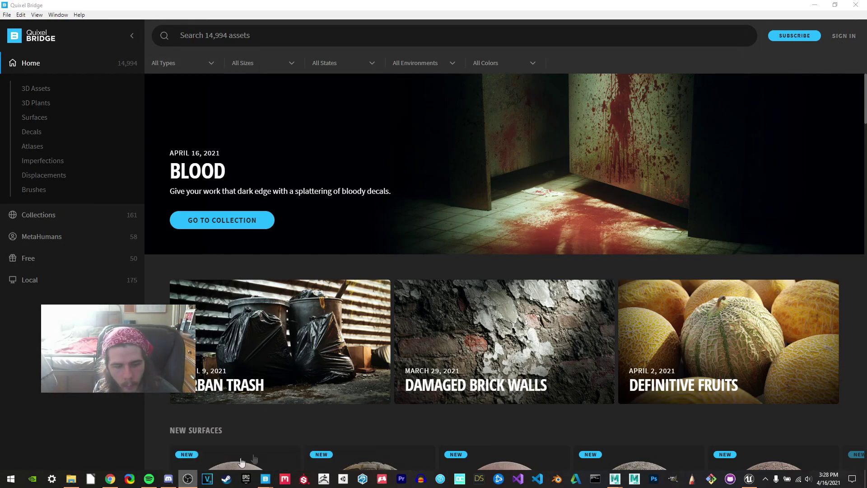
{"action": "left_click", "coordinate": [246, 431]}
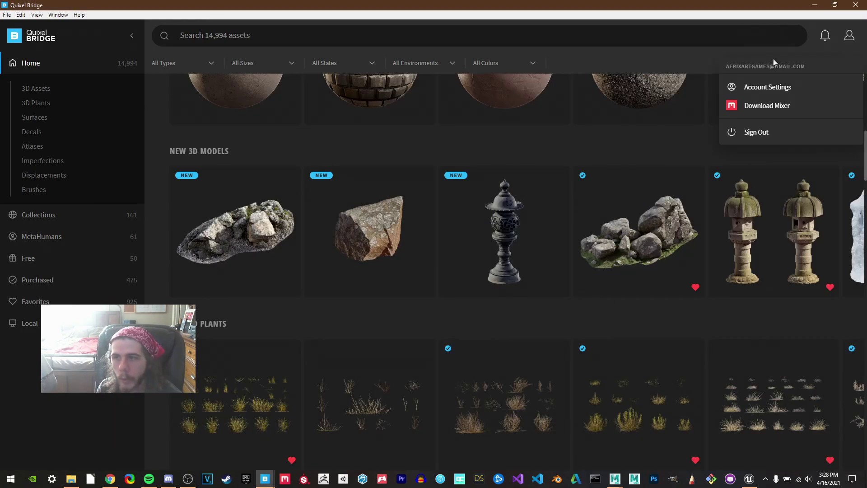
{"action": "left_click", "coordinate": [815, 4]}
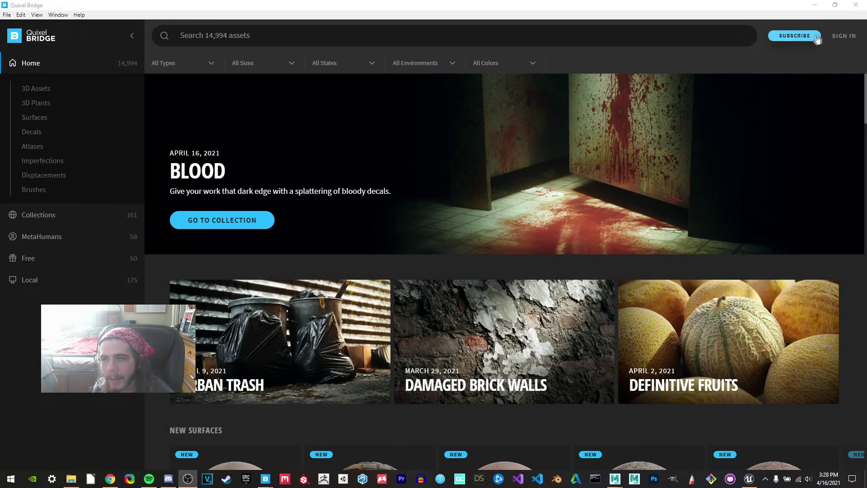
{"action": "left_click", "coordinate": [849, 38]}
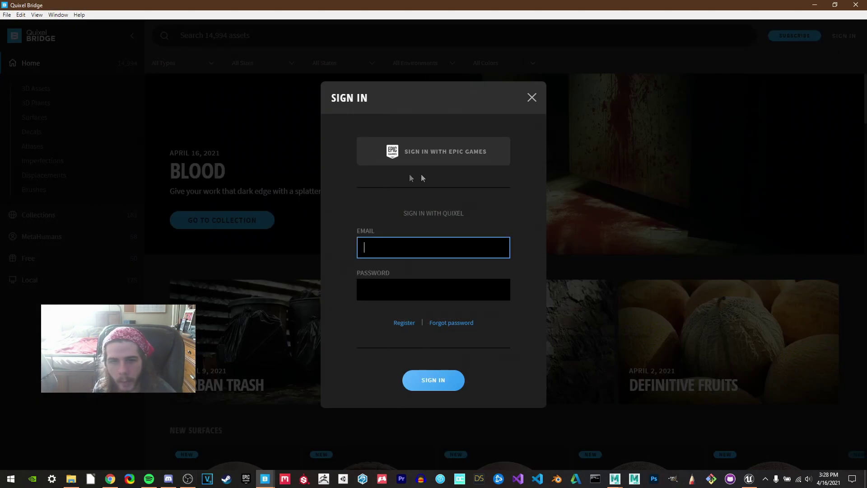
{"action": "left_click", "coordinate": [465, 162]}
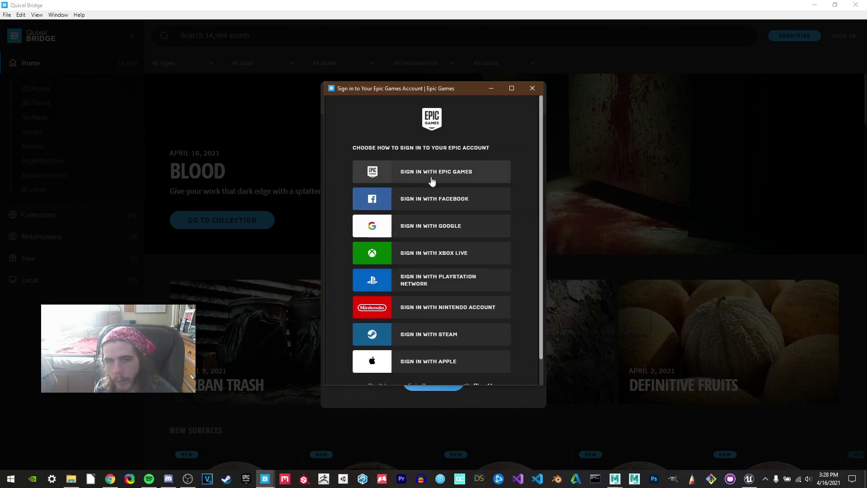
{"action": "scroll", "coordinate": [431, 181], "scroll_direction": "down", "scroll_amount": 1}
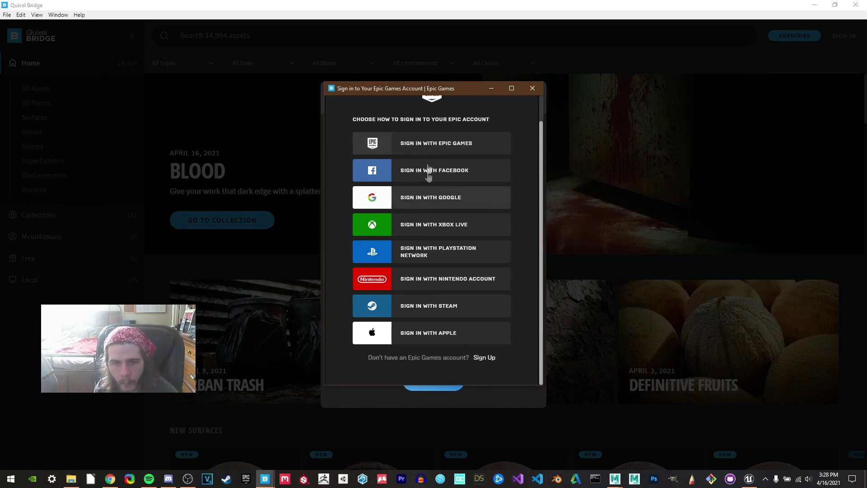
{"action": "scroll", "coordinate": [482, 157], "scroll_direction": "up", "scroll_amount": 1}
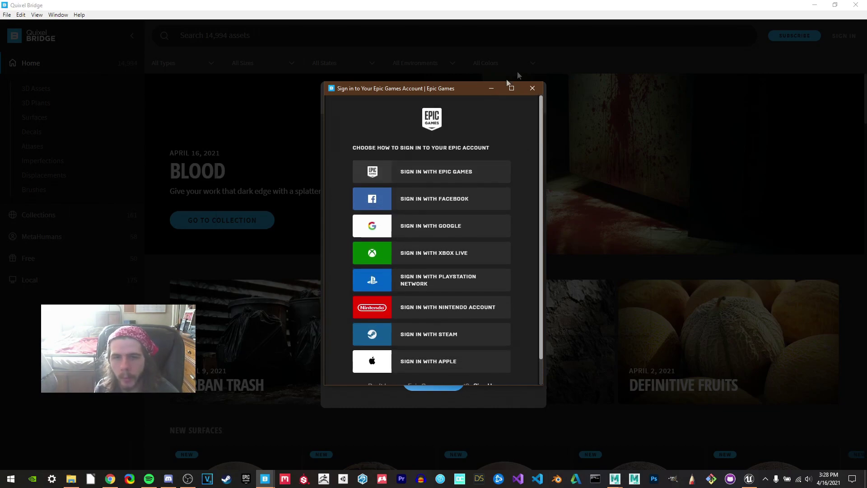
{"action": "left_click", "coordinate": [533, 89]}
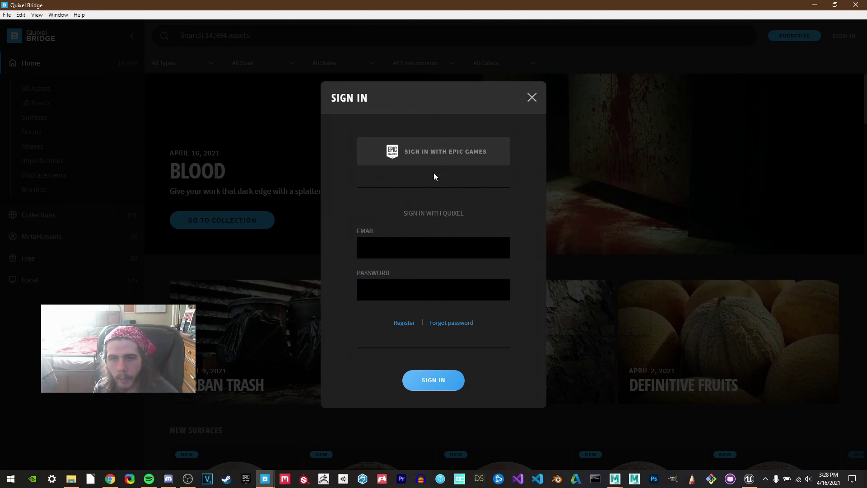
{"action": "left_click", "coordinate": [855, 5]}
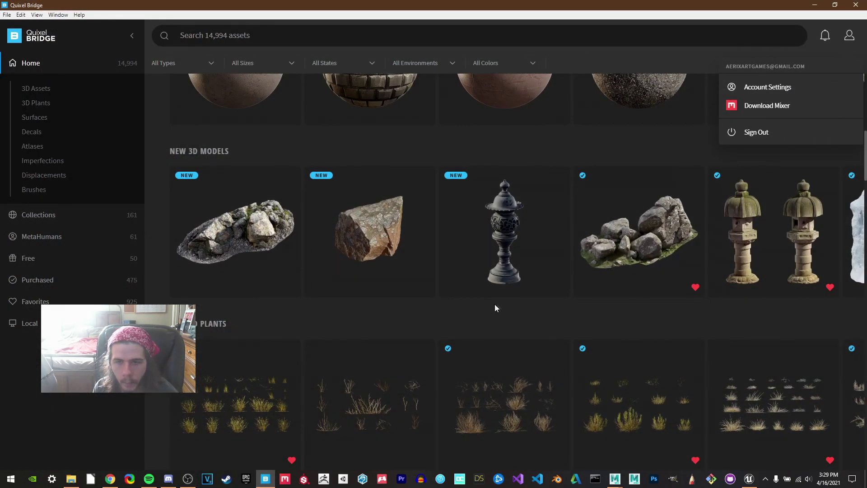
- Dismiss the account menu on Bridge's home page and open the Collections category
{"action": "scroll", "coordinate": [506, 298], "scroll_direction": "up", "scroll_amount": 6}
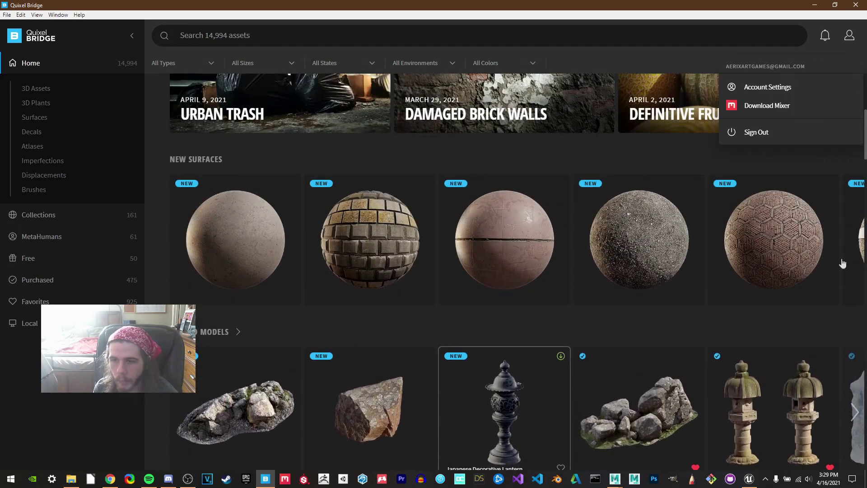
{"action": "scroll", "coordinate": [265, 202], "scroll_direction": "up", "scroll_amount": 2}
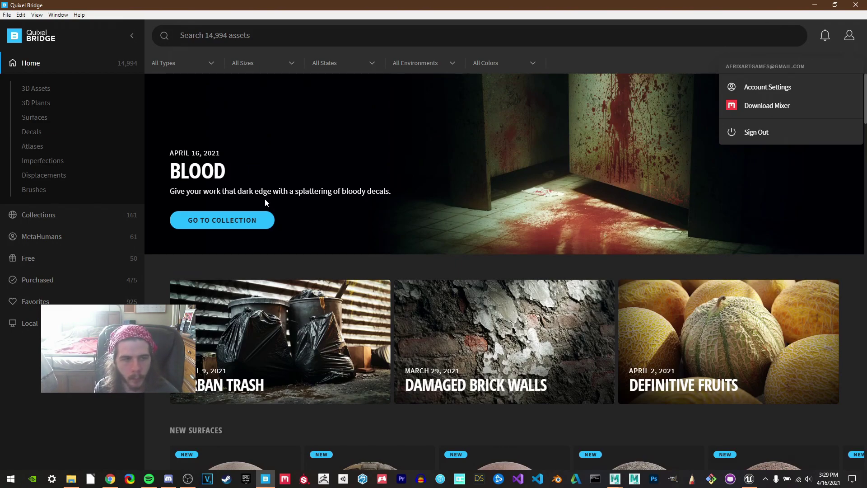
{"action": "left_click", "coordinate": [844, 261]}
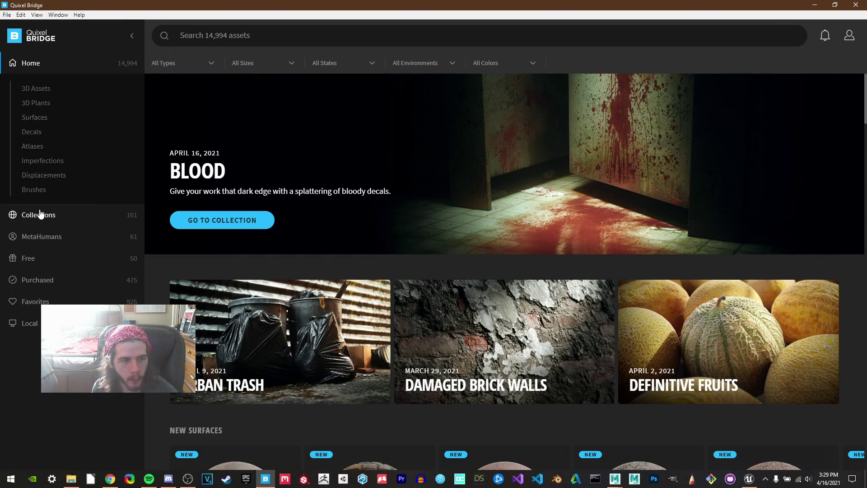
{"action": "left_click", "coordinate": [55, 214]}
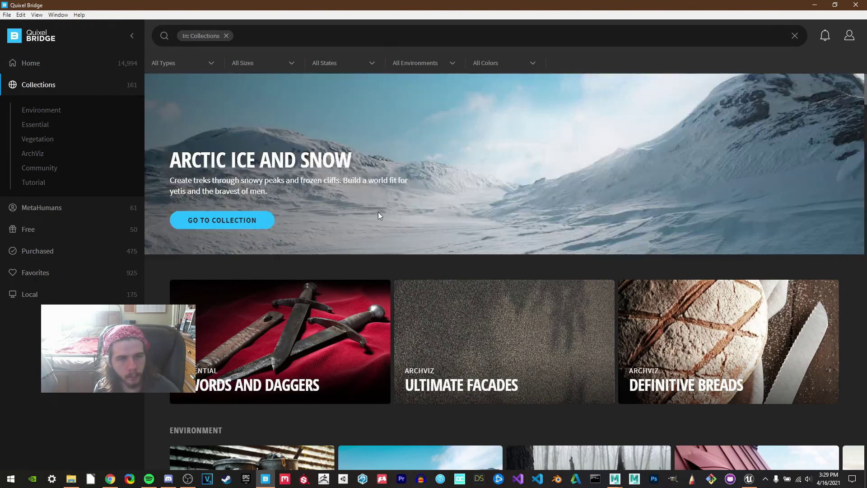
- Look through the Environment, Essential, ArchViz and Community rows of the Collections page
{"action": "scroll", "coordinate": [375, 225], "scroll_direction": "down", "scroll_amount": 1}
{"action": "scroll", "coordinate": [376, 226], "scroll_direction": "down", "scroll_amount": 6}
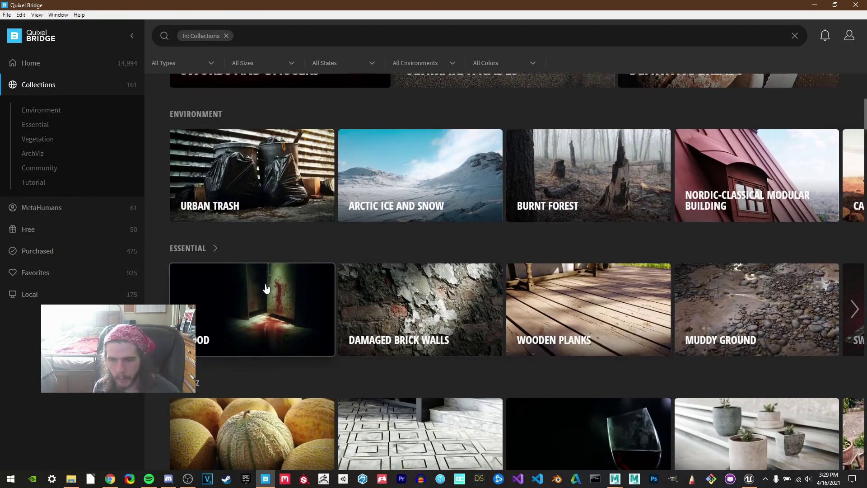
{"action": "scroll", "coordinate": [267, 288], "scroll_direction": "down", "scroll_amount": 4}
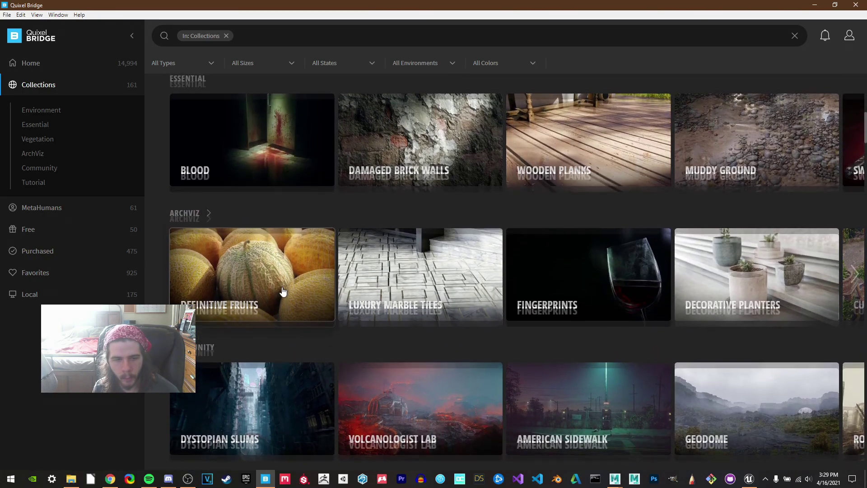
{"action": "scroll", "coordinate": [283, 291], "scroll_direction": "down", "scroll_amount": 2}
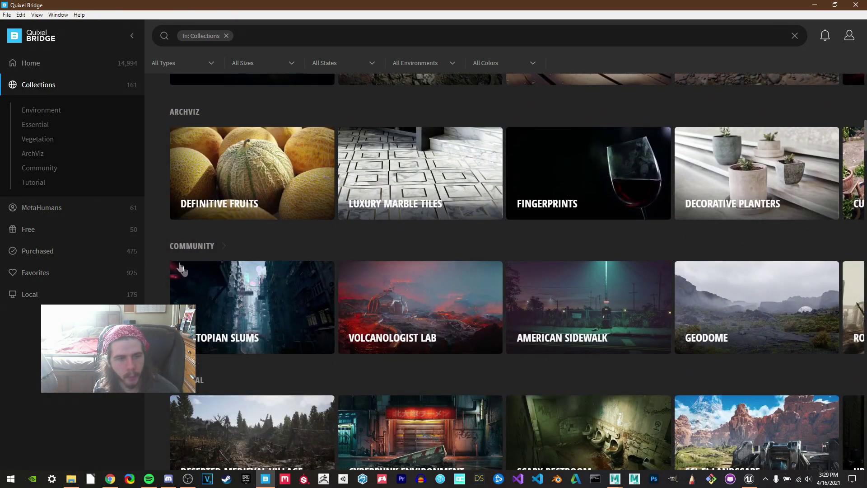
{"action": "scroll", "coordinate": [335, 144], "scroll_direction": "up", "scroll_amount": 1}
{"action": "scroll", "coordinate": [335, 143], "scroll_direction": "up", "scroll_amount": 7}
{"action": "scroll", "coordinate": [335, 143], "scroll_direction": "down", "scroll_amount": 7}
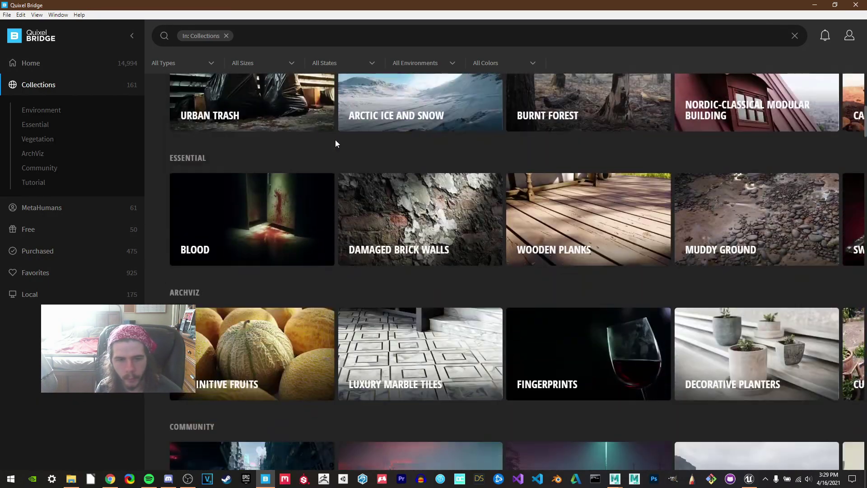
- Page through more Community collections and examine the Tutorial collections and the full collection list below
{"action": "scroll", "coordinate": [335, 140], "scroll_direction": "down", "scroll_amount": 3}
{"action": "scroll", "coordinate": [753, 227], "scroll_direction": "up", "scroll_amount": 2}
{"action": "scroll", "coordinate": [754, 228], "scroll_direction": "down", "scroll_amount": 2}
{"action": "left_click", "coordinate": [856, 218]}
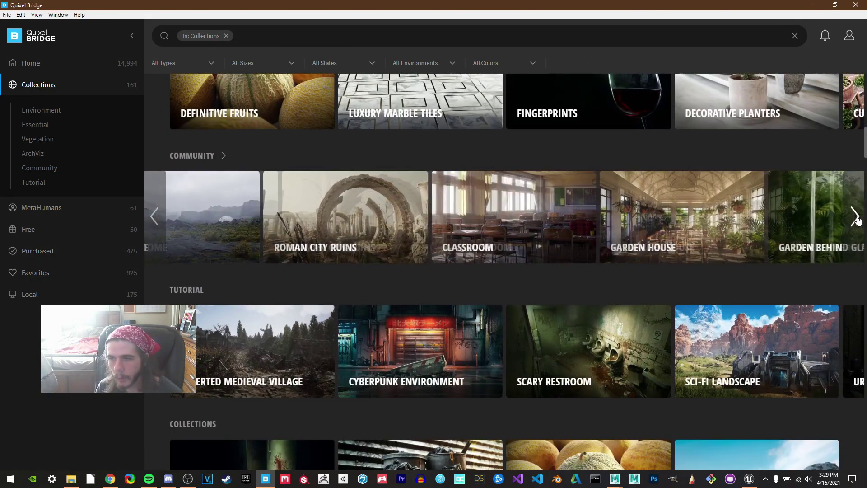
{"action": "left_click", "coordinate": [855, 218]}
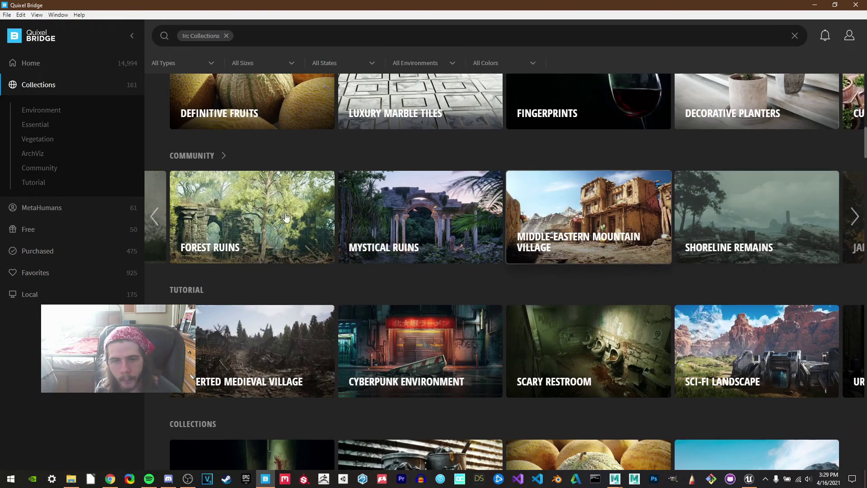
{"action": "scroll", "coordinate": [451, 253], "scroll_direction": "up", "scroll_amount": 3}
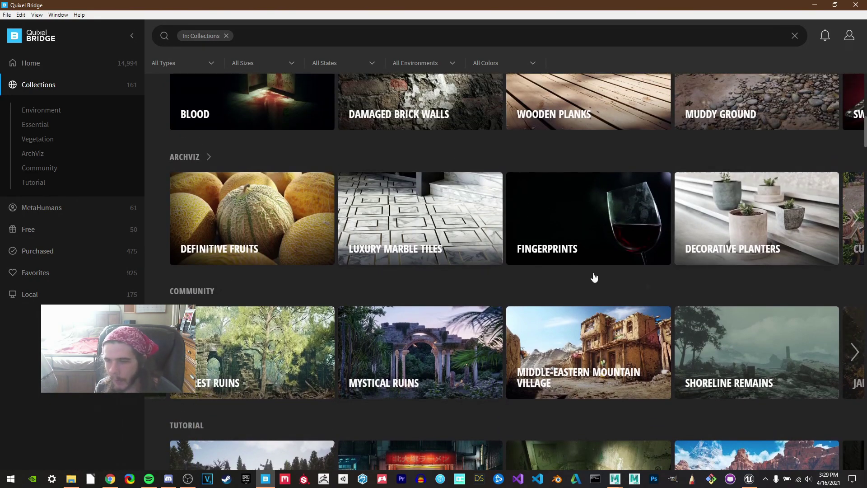
{"action": "scroll", "coordinate": [542, 306], "scroll_direction": "down", "scroll_amount": 6}
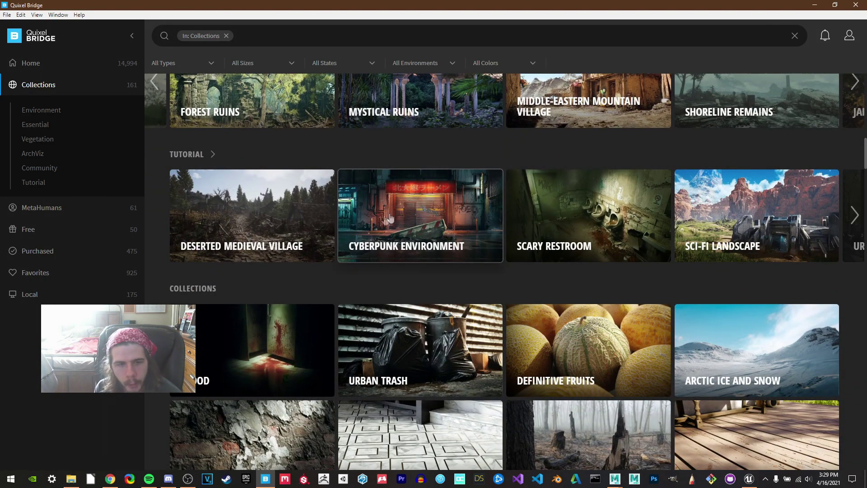
{"action": "scroll", "coordinate": [320, 216], "scroll_direction": "down", "scroll_amount": 3}
{"action": "scroll", "coordinate": [320, 216], "scroll_direction": "up", "scroll_amount": 4}
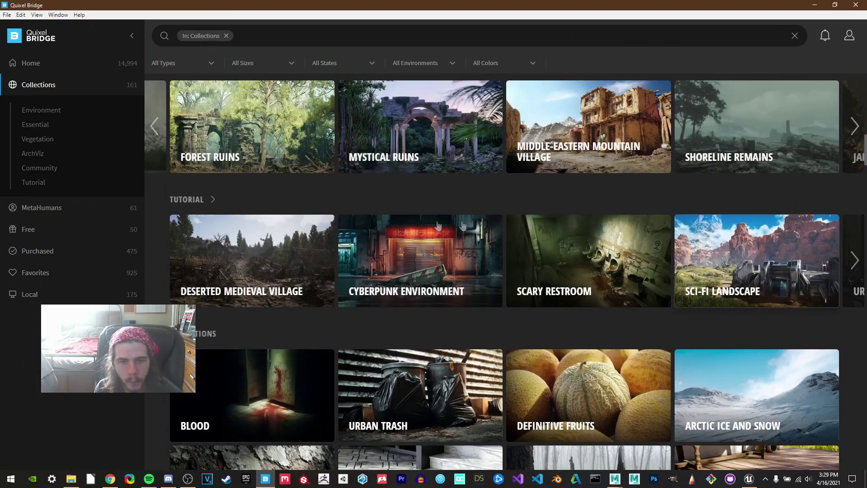
- Page through the Tutorial collections and examine the full collection list below them
{"action": "scroll", "coordinate": [507, 219], "scroll_direction": "up", "scroll_amount": 2}
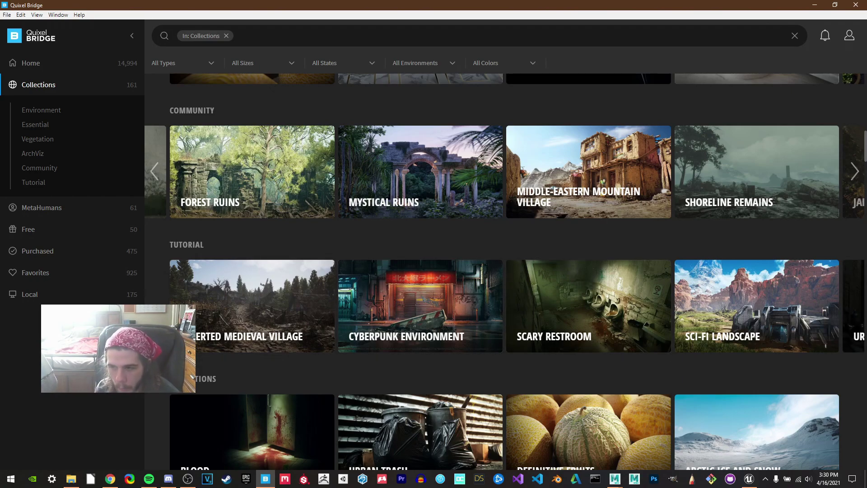
{"action": "left_click", "coordinate": [851, 303]}
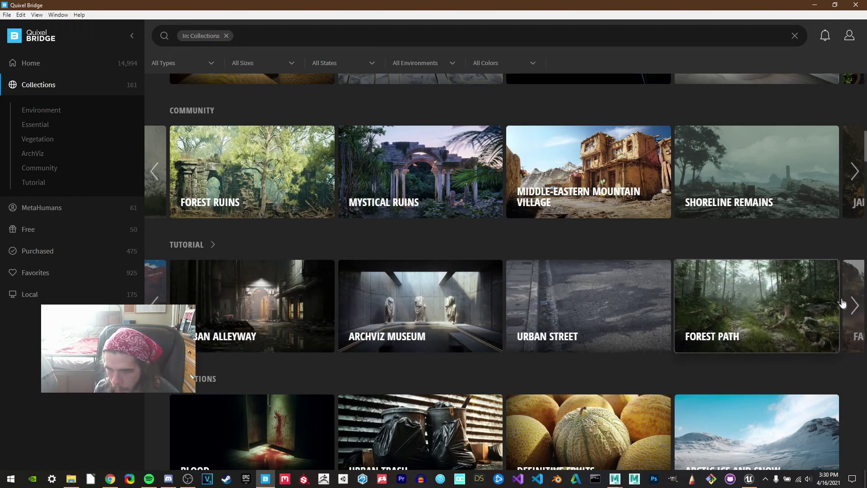
{"action": "left_click", "coordinate": [854, 305]}
{"action": "scroll", "coordinate": [461, 293], "scroll_direction": "down", "scroll_amount": 2}
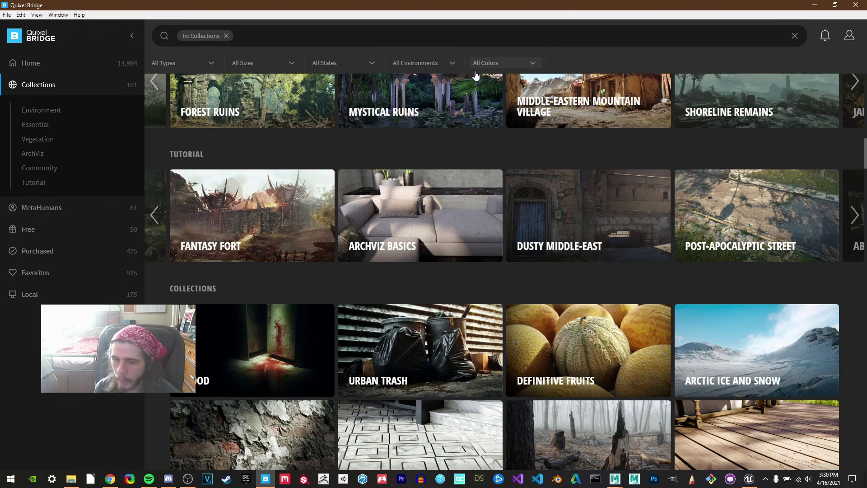
{"action": "scroll", "coordinate": [273, 223], "scroll_direction": "down", "scroll_amount": 3}
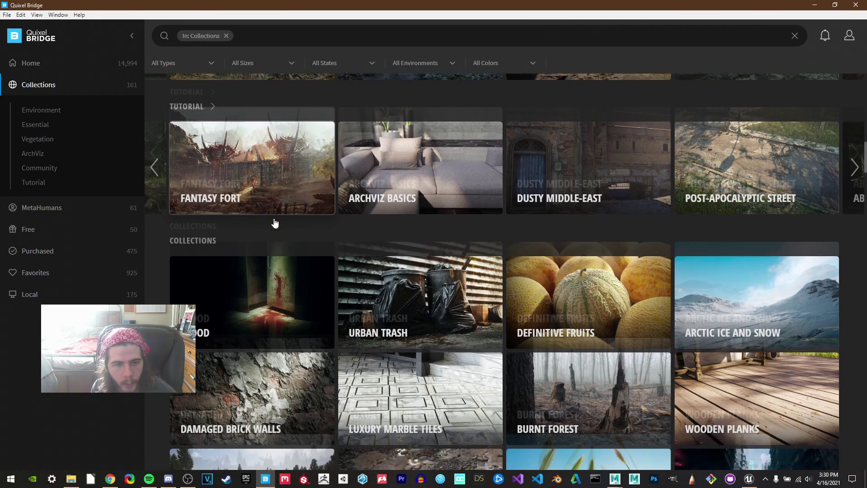
{"action": "scroll", "coordinate": [501, 189], "scroll_direction": "down", "scroll_amount": 2}
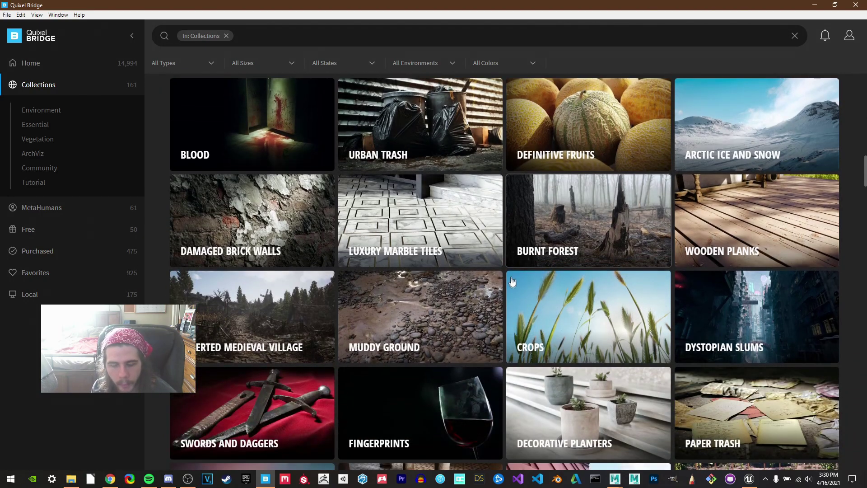
{"action": "scroll", "coordinate": [515, 280], "scroll_direction": "down", "scroll_amount": 2}
{"action": "scroll", "coordinate": [513, 251], "scroll_direction": "up", "scroll_amount": 2}
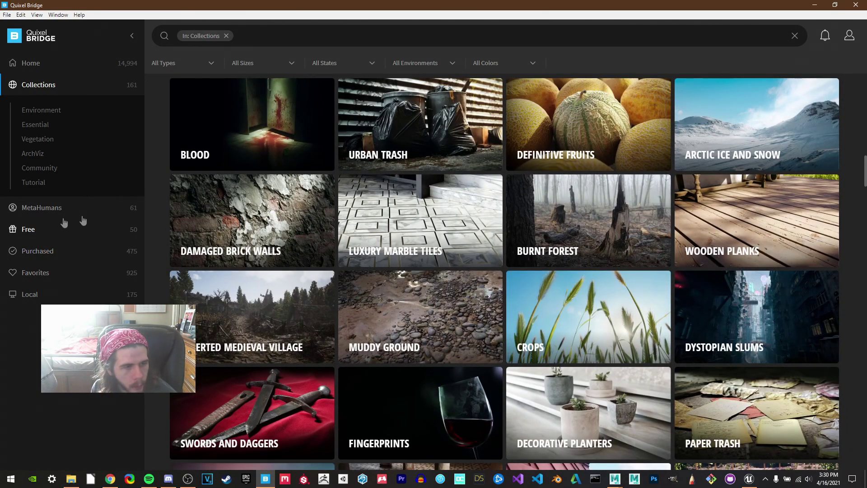
- Open the Free category and look through its asset categories and latest free assets
{"action": "left_click", "coordinate": [28, 229]}
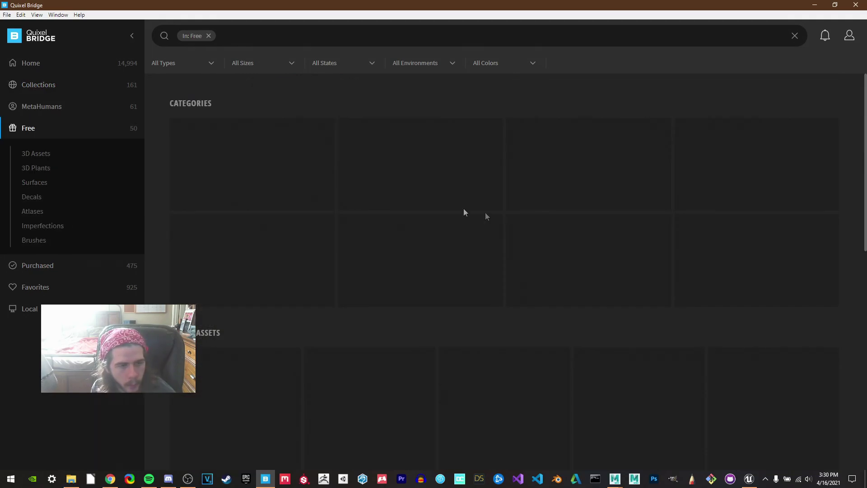
{"action": "scroll", "coordinate": [253, 271], "scroll_direction": "down", "scroll_amount": 4}
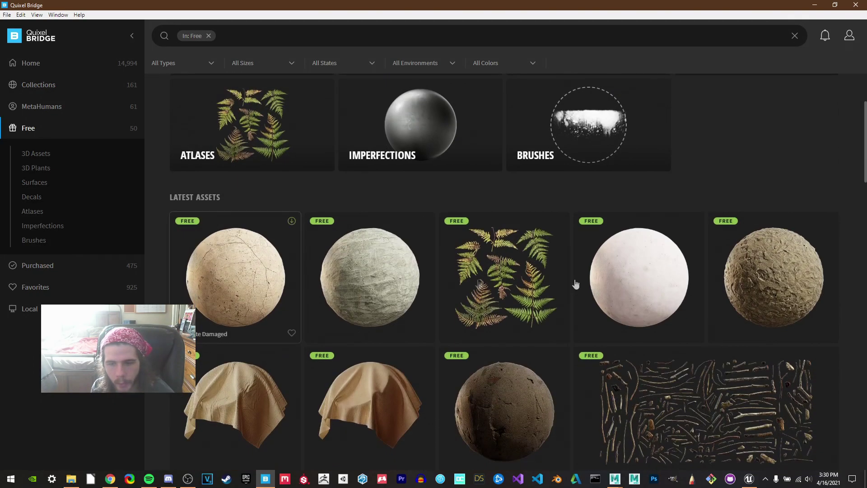
{"action": "scroll", "coordinate": [255, 310], "scroll_direction": "down", "scroll_amount": 9}
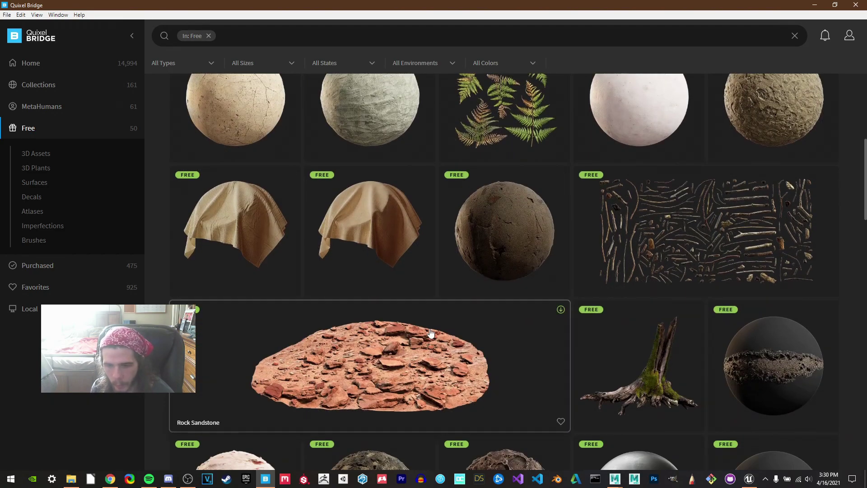
{"action": "scroll", "coordinate": [253, 147], "scroll_direction": "up", "scroll_amount": 4}
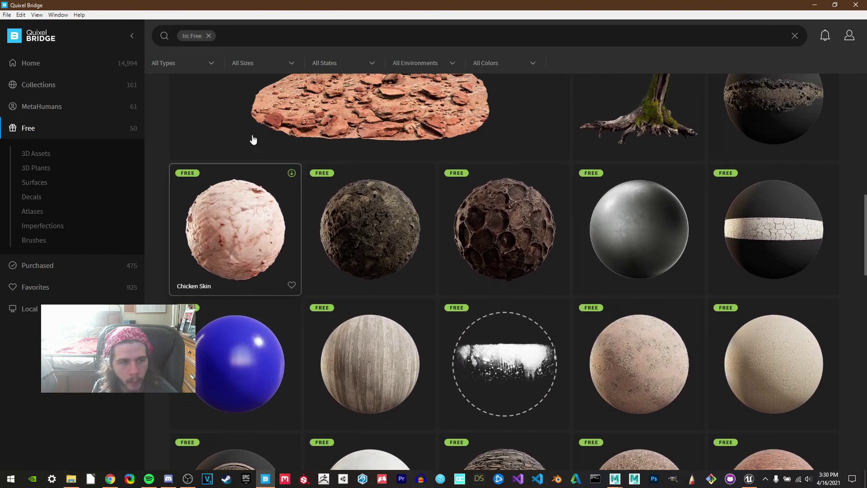
- Return to the home page and look over the new surfaces and new 3D models
{"action": "left_click", "coordinate": [69, 65]}
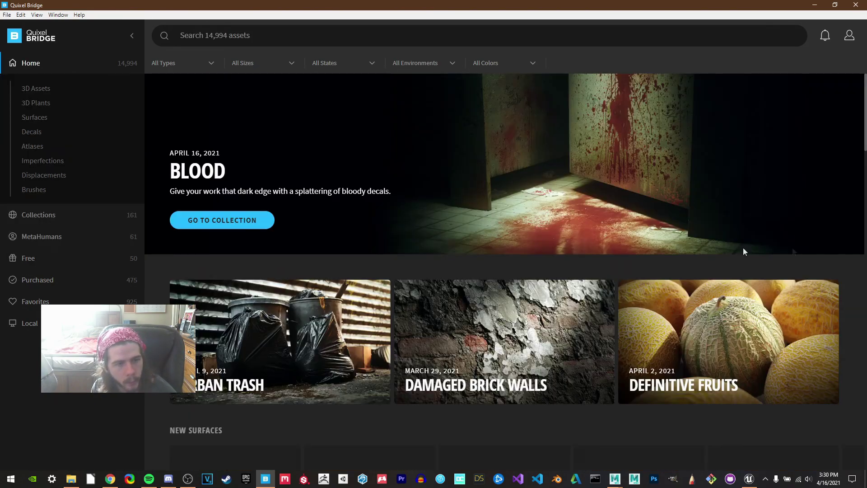
{"action": "scroll", "coordinate": [373, 353], "scroll_direction": "down", "scroll_amount": 10}
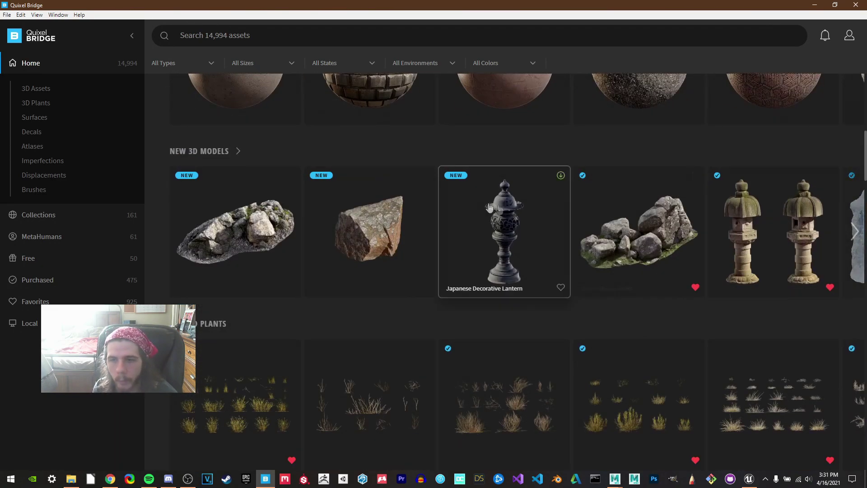
{"action": "scroll", "coordinate": [339, 218], "scroll_direction": "up", "scroll_amount": 3}
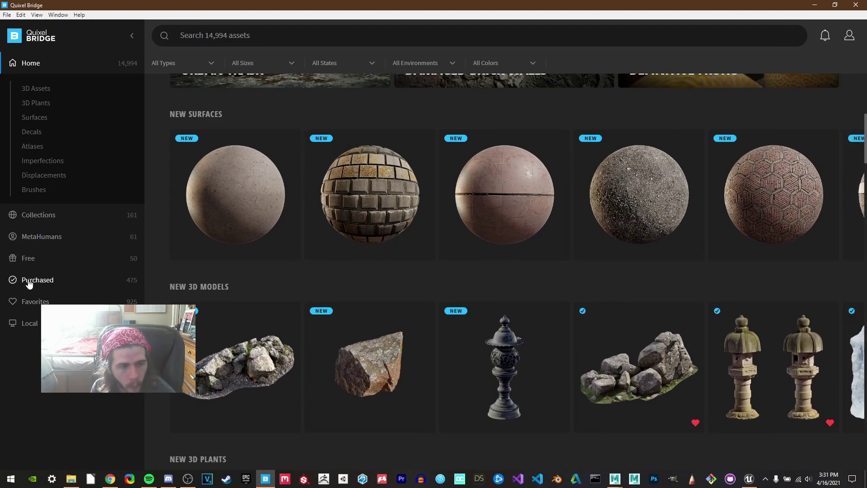
- Open the Purchased category and look through its asset categories and latest assets
{"action": "left_click", "coordinate": [53, 281]}
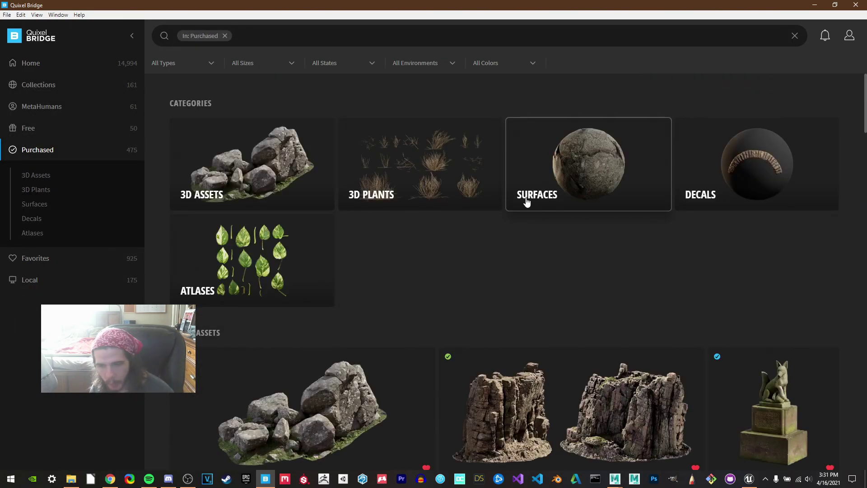
{"action": "scroll", "coordinate": [426, 303], "scroll_direction": "down", "scroll_amount": 7}
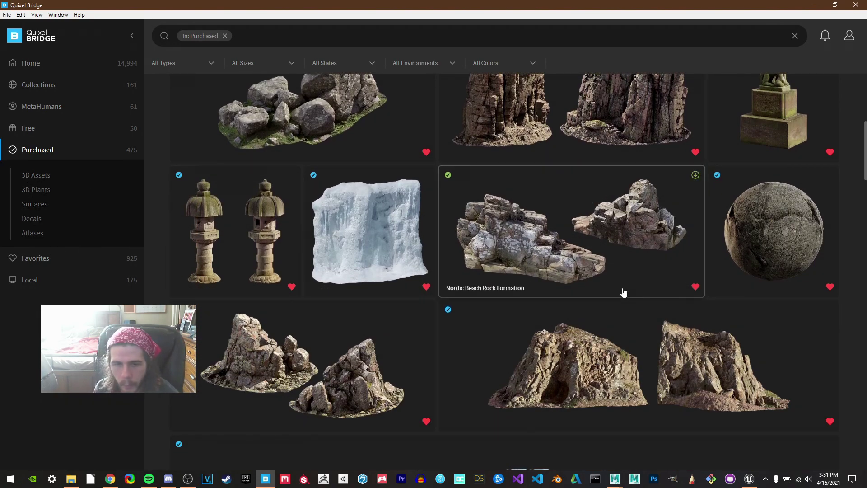
{"action": "scroll", "coordinate": [623, 293], "scroll_direction": "up", "scroll_amount": 1}
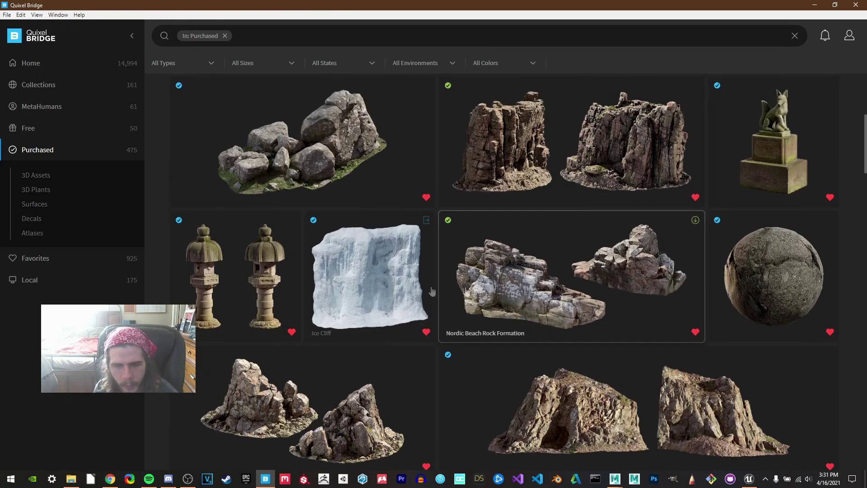
{"action": "scroll", "coordinate": [494, 270], "scroll_direction": "up", "scroll_amount": 4}
{"action": "scroll", "coordinate": [480, 292], "scroll_direction": "down", "scroll_amount": 3}
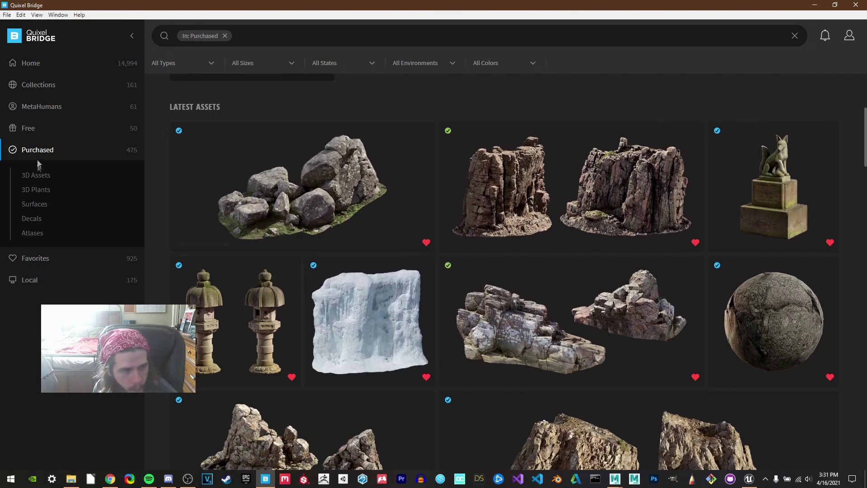
{"action": "scroll", "coordinate": [582, 242], "scroll_direction": "up", "scroll_amount": 5}
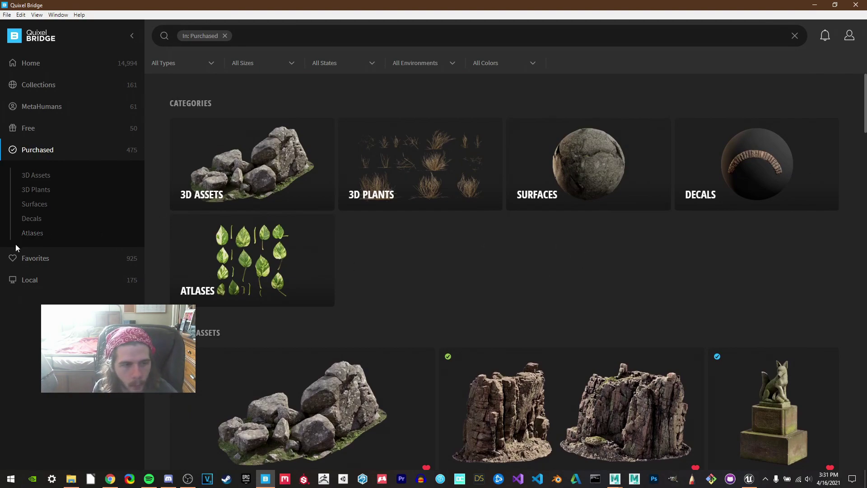
- View the Local Megascans assets, and look through the latest assets in Favorites
{"action": "left_click", "coordinate": [10, 282]}
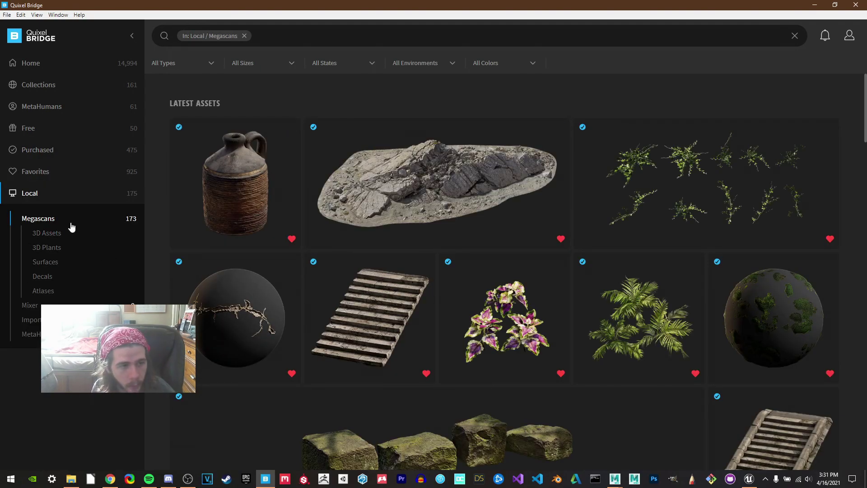
{"action": "left_click", "coordinate": [36, 176]}
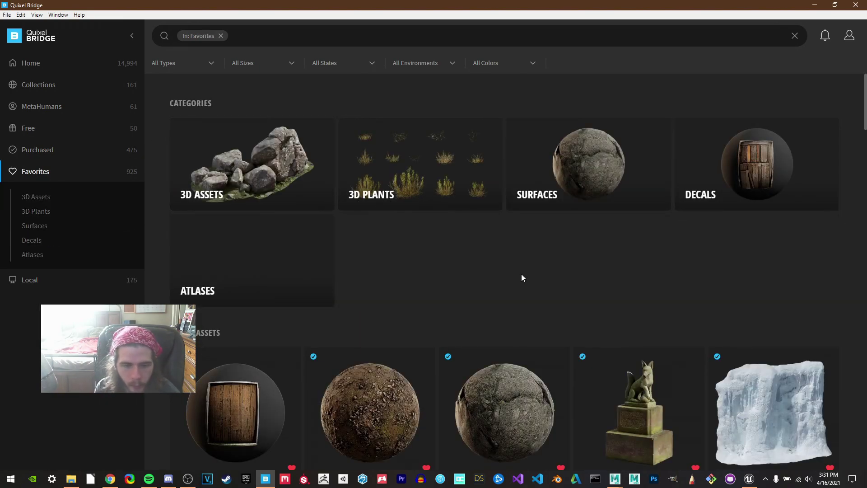
{"action": "scroll", "coordinate": [207, 313], "scroll_direction": "down", "scroll_amount": 3}
{"action": "scroll", "coordinate": [208, 317], "scroll_direction": "down", "scroll_amount": 4}
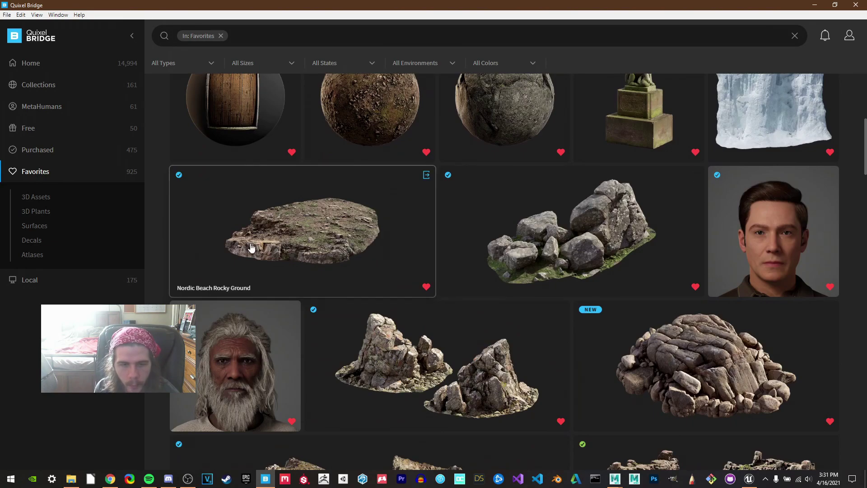
{"action": "scroll", "coordinate": [564, 271], "scroll_direction": "down", "scroll_amount": 4}
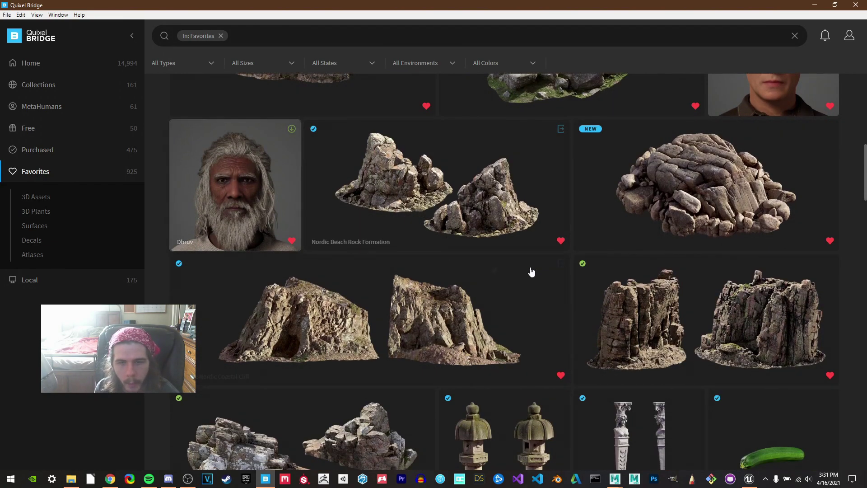
{"action": "scroll", "coordinate": [486, 285], "scroll_direction": "up", "scroll_amount": 4}
{"action": "scroll", "coordinate": [475, 301], "scroll_direction": "down", "scroll_amount": 3}
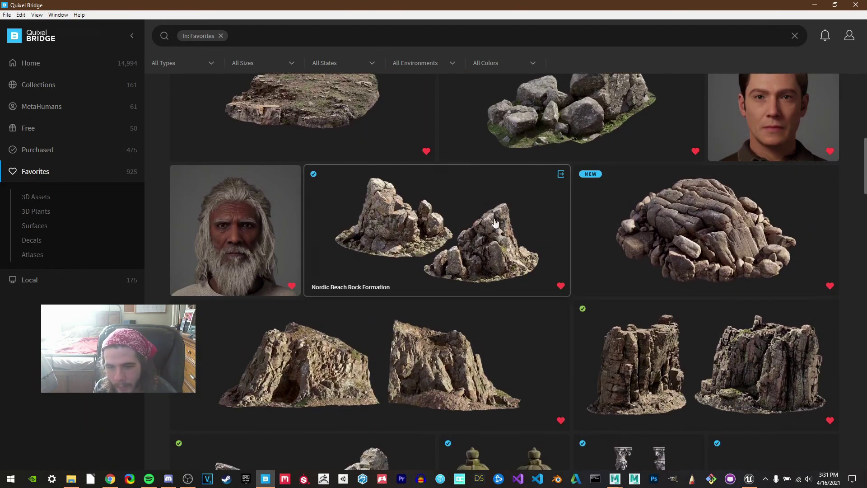
{"action": "left_click", "coordinate": [567, 287]}
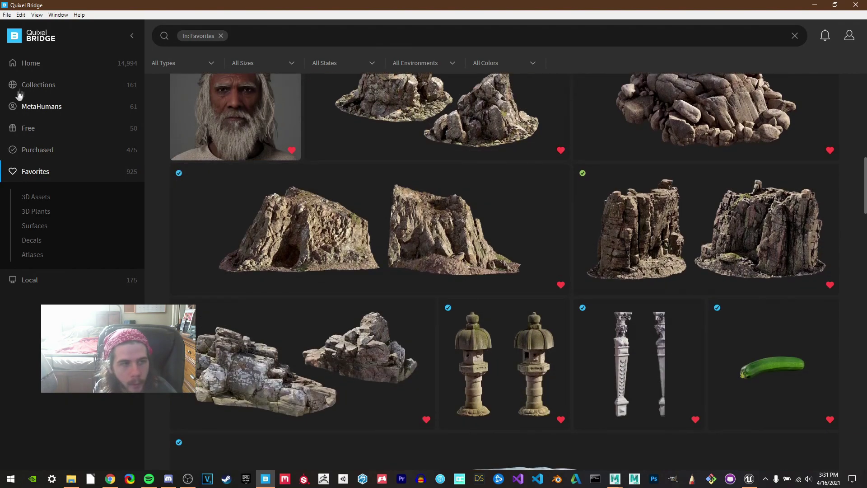
- From the home page's New 3D Models row, add the Japanese Decorative Lantern and the first mossy rock model to the favorites
{"action": "left_click", "coordinate": [34, 65]}
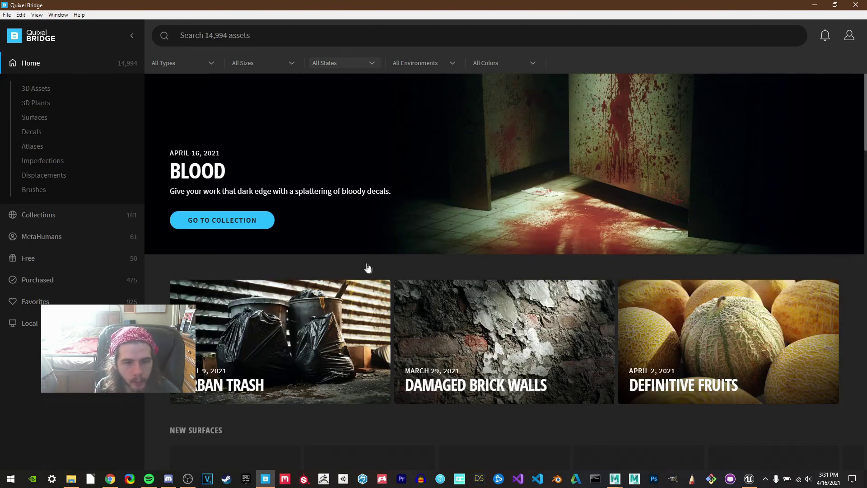
{"action": "scroll", "coordinate": [368, 268], "scroll_direction": "down", "scroll_amount": 10}
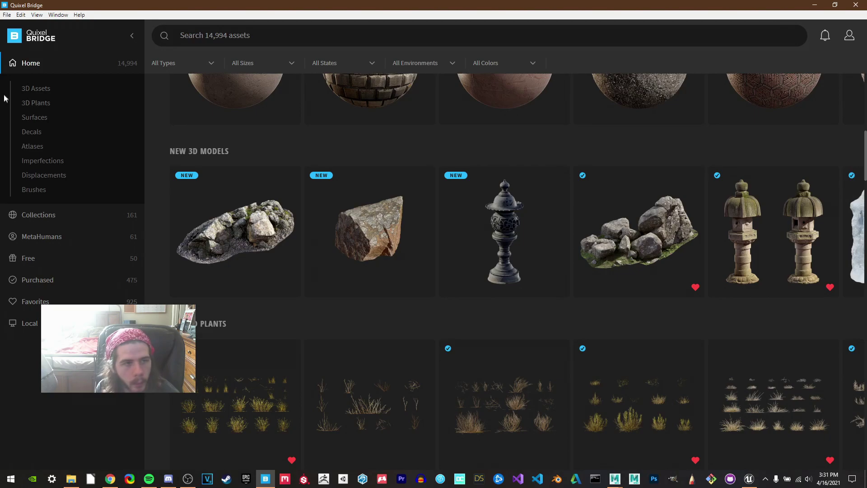
{"action": "scroll", "coordinate": [304, 209], "scroll_direction": "down", "scroll_amount": 3}
{"action": "scroll", "coordinate": [218, 217], "scroll_direction": "up", "scroll_amount": 2}
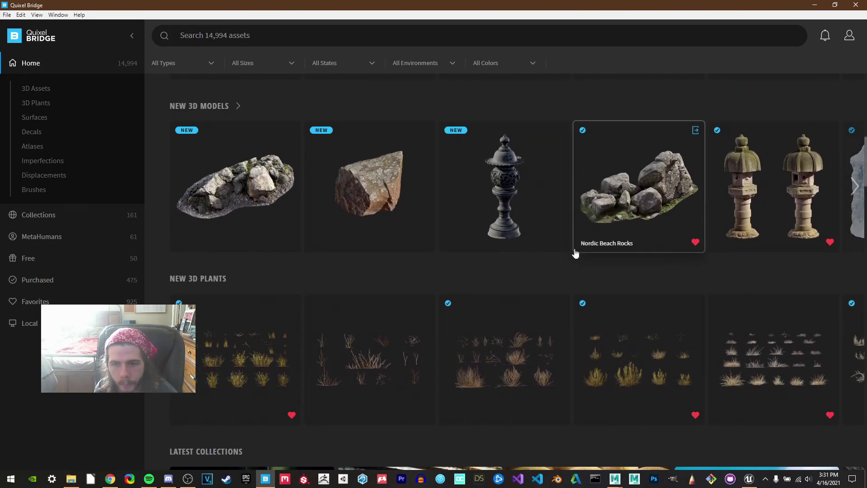
{"action": "scroll", "coordinate": [345, 361], "scroll_direction": "up", "scroll_amount": 3}
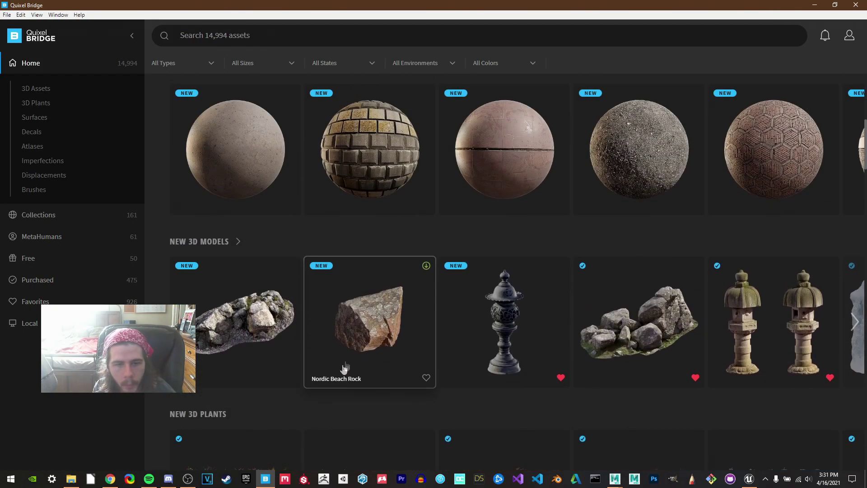
{"action": "left_click", "coordinate": [292, 377]}
{"action": "scroll", "coordinate": [454, 312], "scroll_direction": "up", "scroll_amount": 3}
{"action": "scroll", "coordinate": [454, 312], "scroll_direction": "down", "scroll_amount": 3}
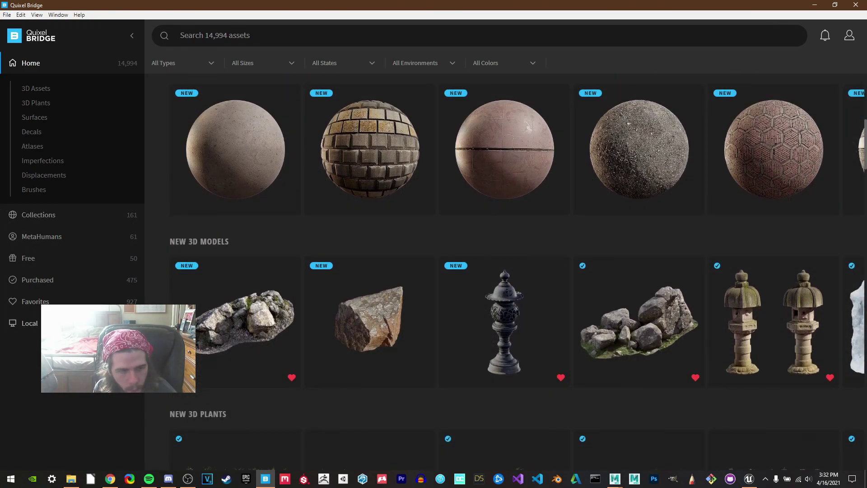
- Open Favorites and check the newly added rock and lantern among its latest assets
{"action": "left_click", "coordinate": [35, 302]}
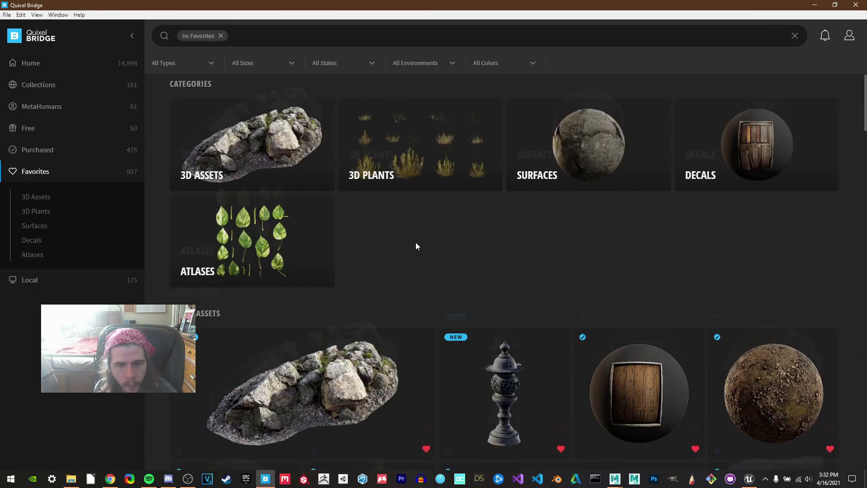
{"action": "scroll", "coordinate": [416, 242], "scroll_direction": "down", "scroll_amount": 4}
{"action": "scroll", "coordinate": [429, 191], "scroll_direction": "up", "scroll_amount": 4}
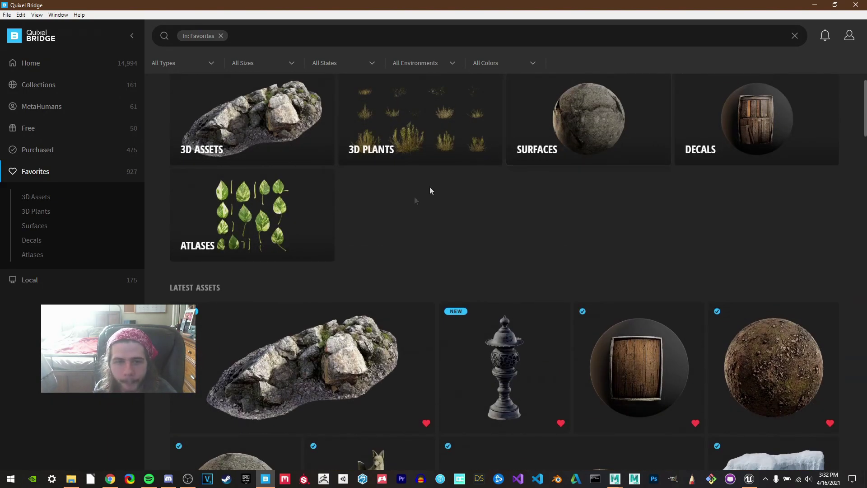
{"action": "scroll", "coordinate": [343, 252], "scroll_direction": "up", "scroll_amount": 2}
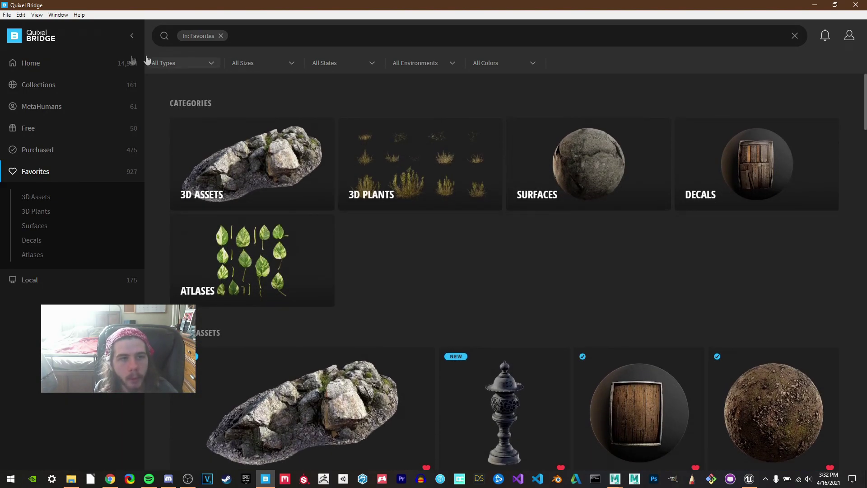
- Look over the type, size, state and environment filter options for the favorites without applying any
{"action": "left_click", "coordinate": [160, 66]}
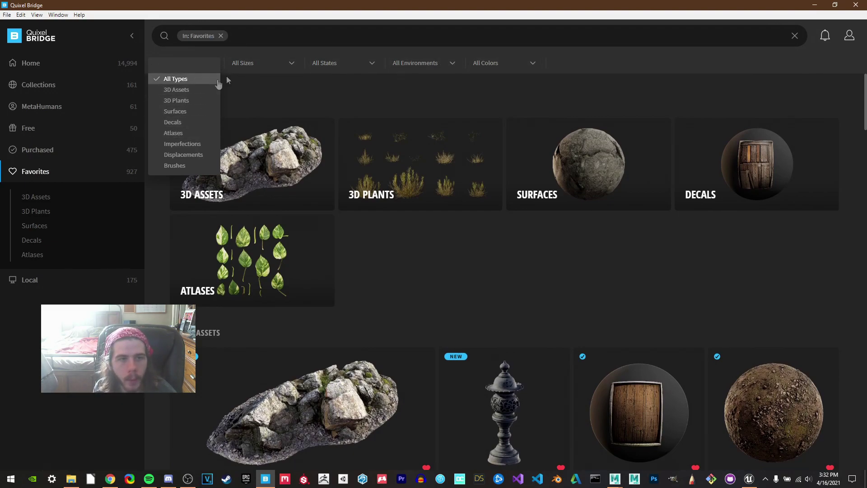
{"action": "left_click", "coordinate": [252, 65]}
{"action": "left_click", "coordinate": [321, 66]}
{"action": "left_click", "coordinate": [418, 67]}
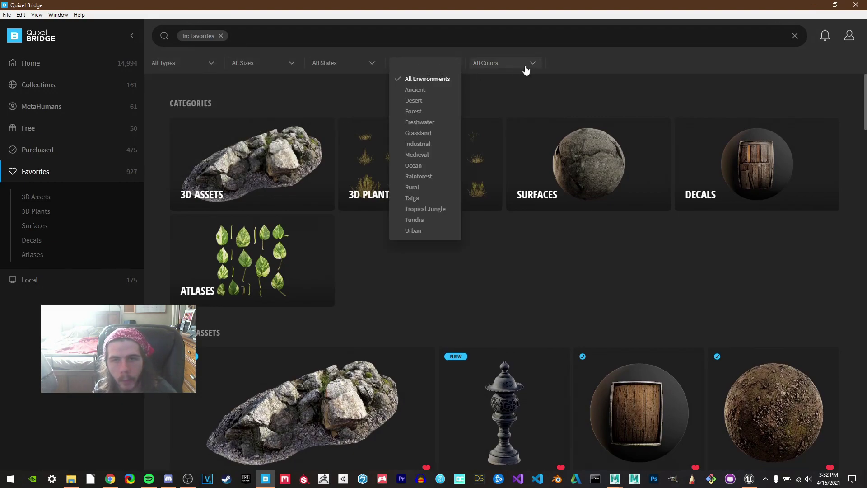
{"action": "scroll", "coordinate": [439, 196], "scroll_direction": "down", "scroll_amount": 3}
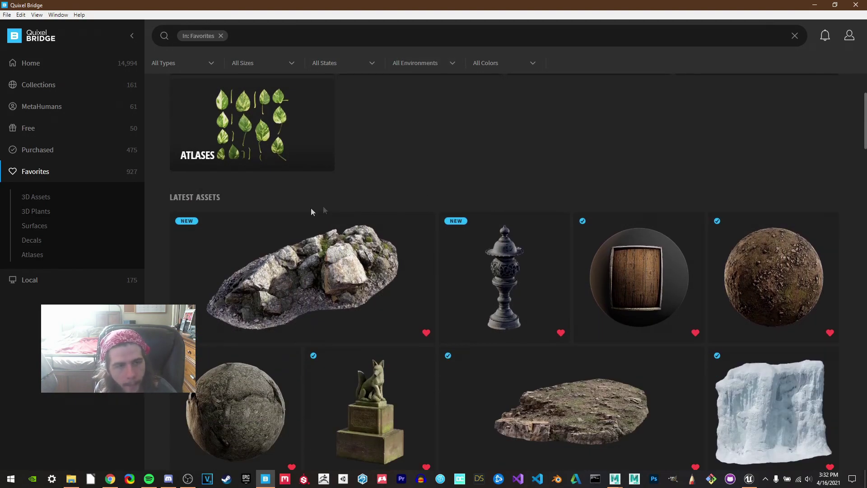
- Browse the latest assets in the Local Megascans library, and glance over the Collections page's categories
{"action": "left_click", "coordinate": [32, 285]}
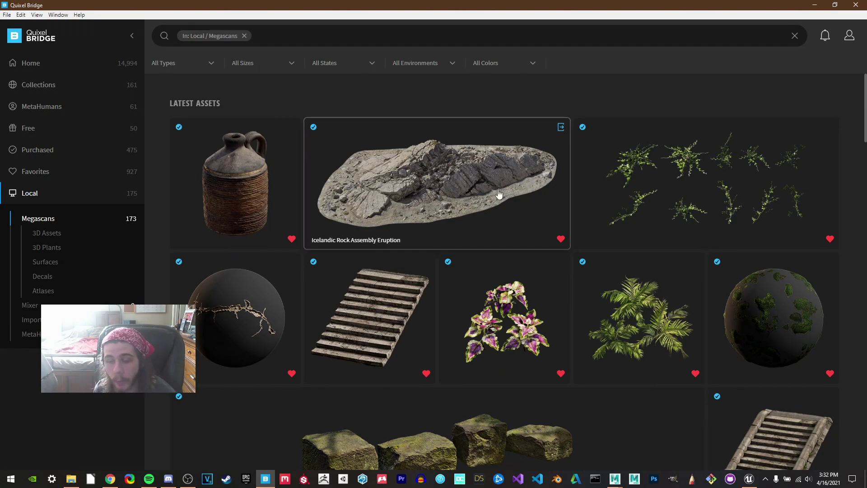
{"action": "scroll", "coordinate": [499, 195], "scroll_direction": "down", "scroll_amount": 3}
{"action": "scroll", "coordinate": [393, 238], "scroll_direction": "up", "scroll_amount": 3}
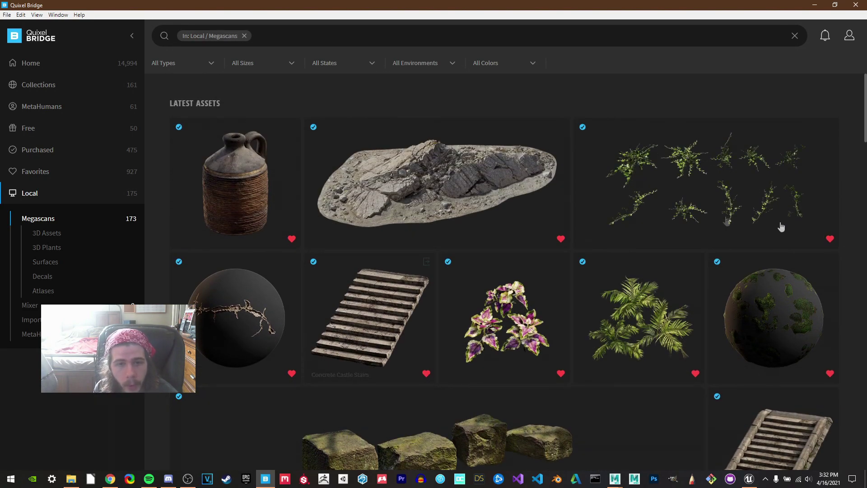
{"action": "scroll", "coordinate": [443, 219], "scroll_direction": "down", "scroll_amount": 10}
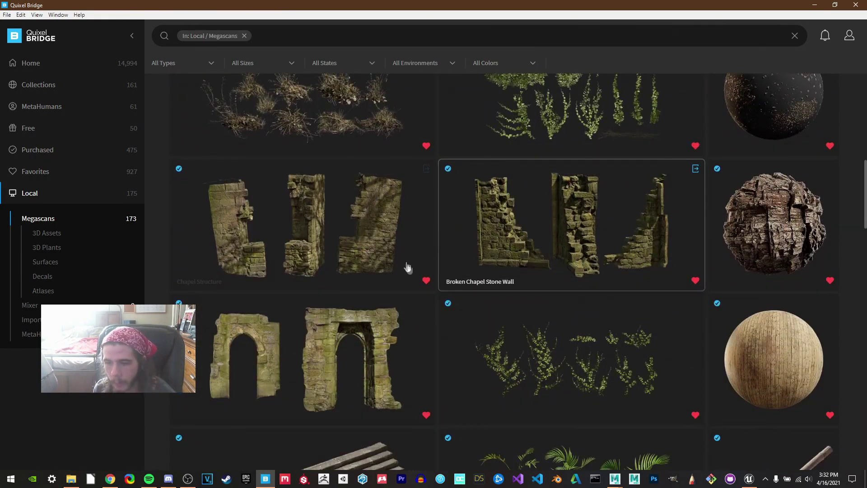
{"action": "scroll", "coordinate": [532, 226], "scroll_direction": "down", "scroll_amount": 3}
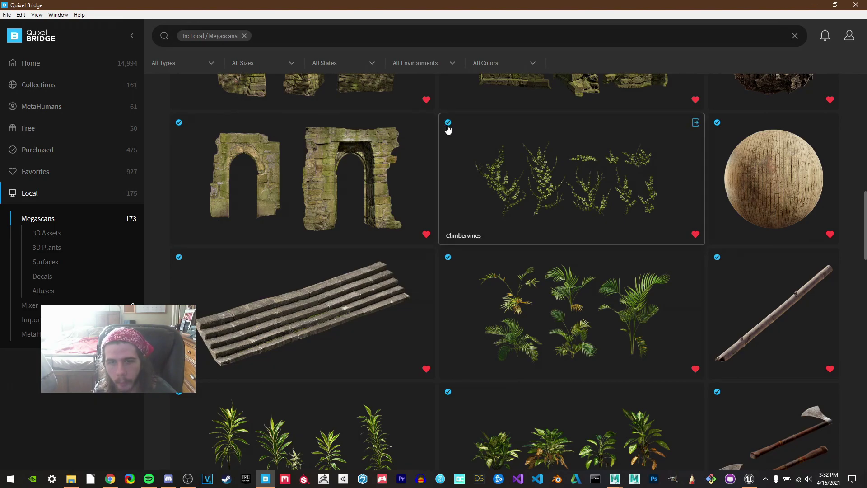
{"action": "scroll", "coordinate": [435, 198], "scroll_direction": "up", "scroll_amount": 3}
{"action": "scroll", "coordinate": [718, 167], "scroll_direction": "up", "scroll_amount": 4}
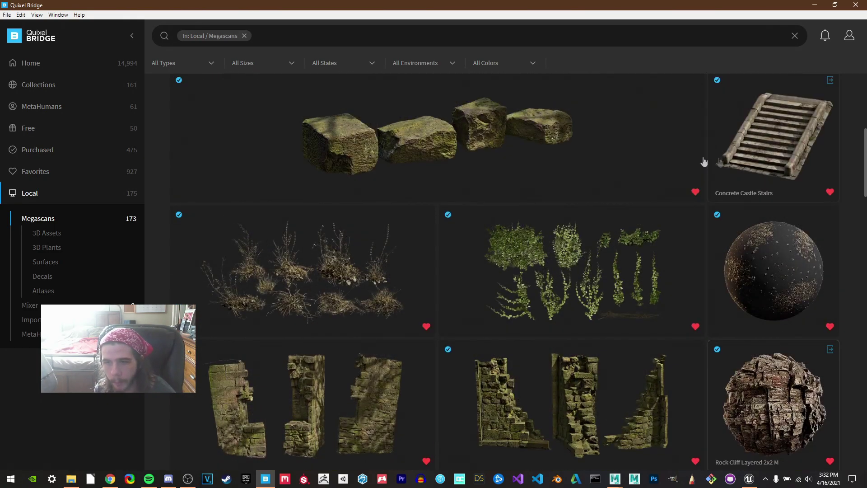
{"action": "scroll", "coordinate": [478, 156], "scroll_direction": "up", "scroll_amount": 4}
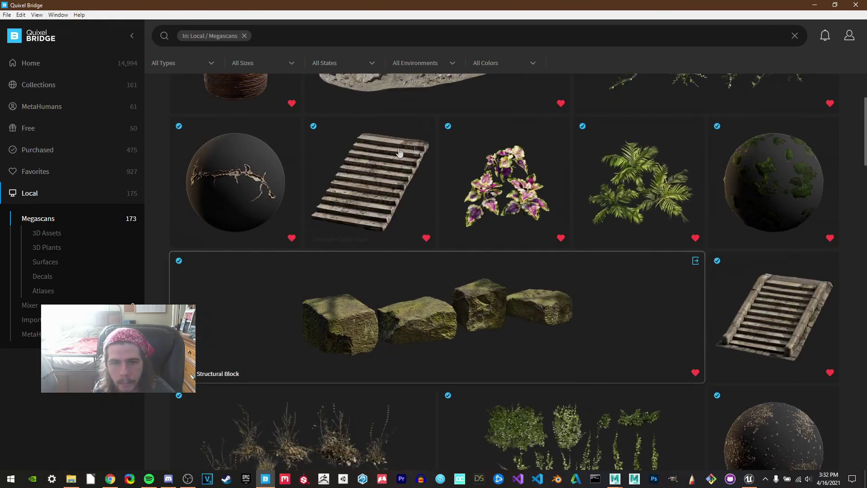
{"action": "left_click", "coordinate": [37, 91]}
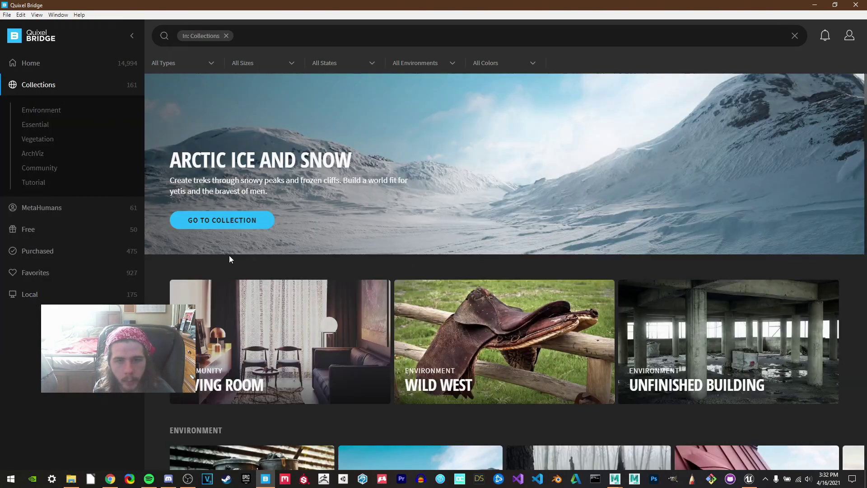
{"action": "scroll", "coordinate": [516, 256], "scroll_direction": "down", "scroll_amount": 6}
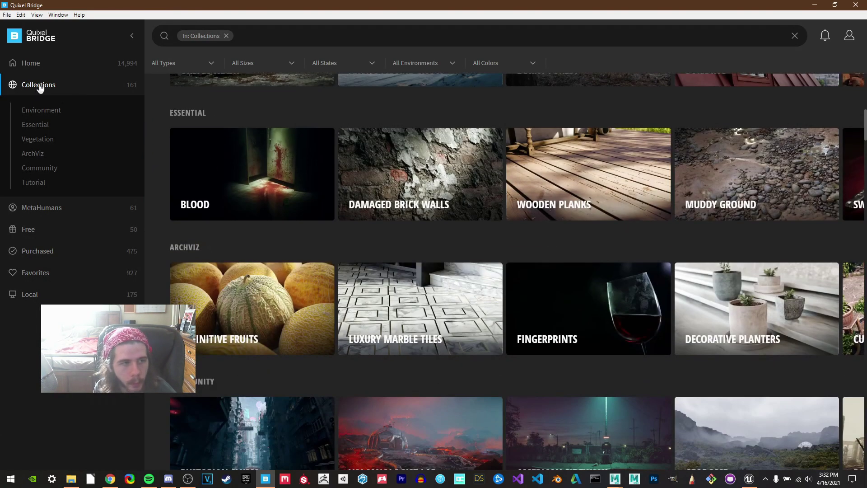
- Download the Japanese Decorative Lantern from the home page's New 3D Models row and check its progress in the downloads list
{"action": "left_click", "coordinate": [47, 64]}
{"action": "scroll", "coordinate": [493, 377], "scroll_direction": "down", "scroll_amount": 8}
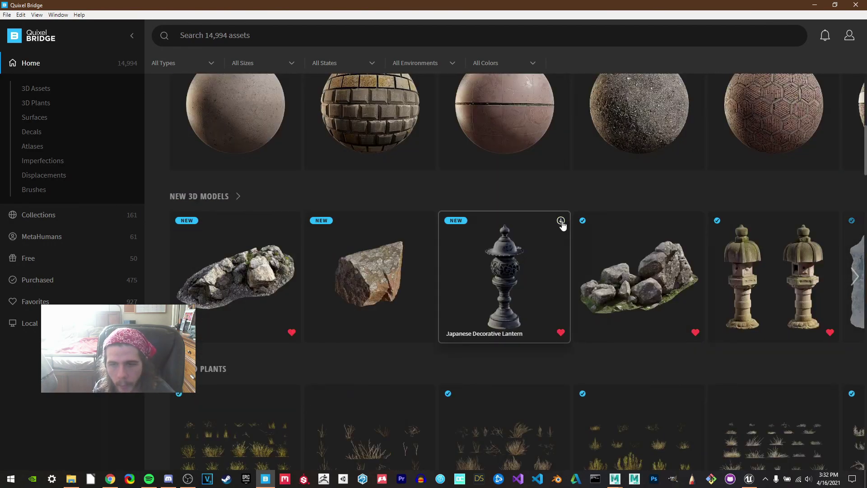
{"action": "left_click", "coordinate": [560, 220]}
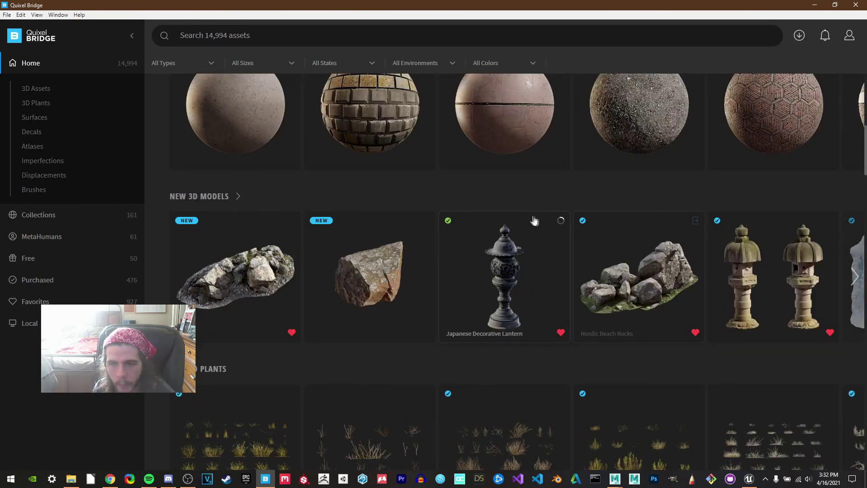
{"action": "left_click", "coordinate": [799, 35]}
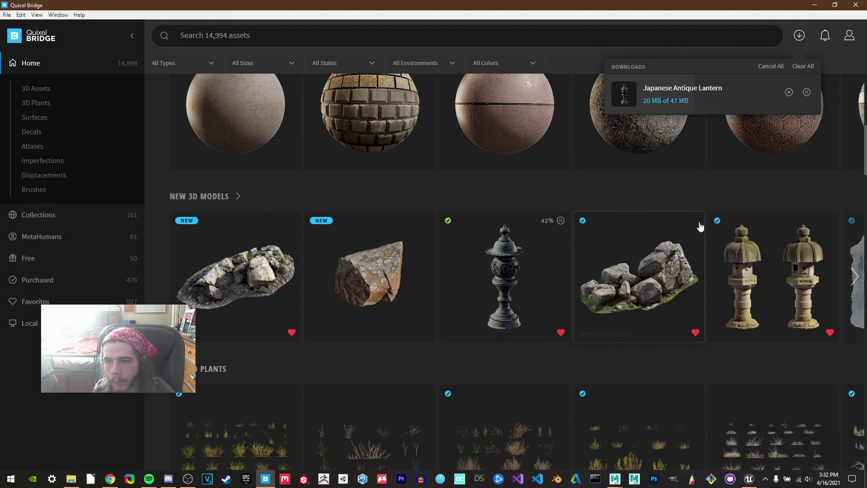
{"action": "left_click", "coordinate": [421, 184]}
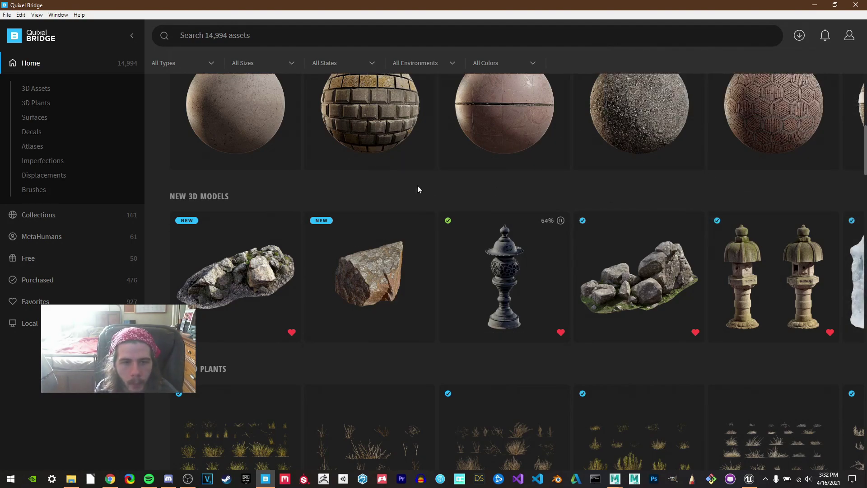
- Open the details of the Japanese Decorative Lantern and look over its tags and related assets
{"action": "scroll", "coordinate": [421, 184], "scroll_direction": "up", "scroll_amount": 4}
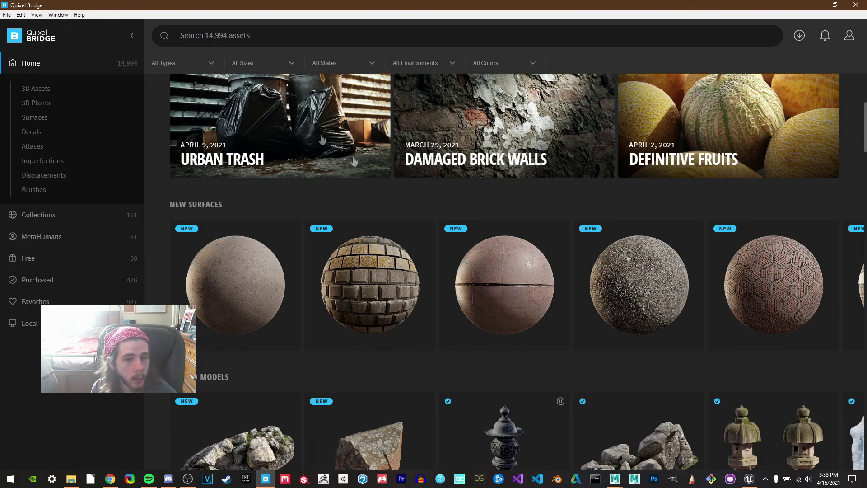
{"action": "scroll", "coordinate": [497, 310], "scroll_direction": "down", "scroll_amount": 4}
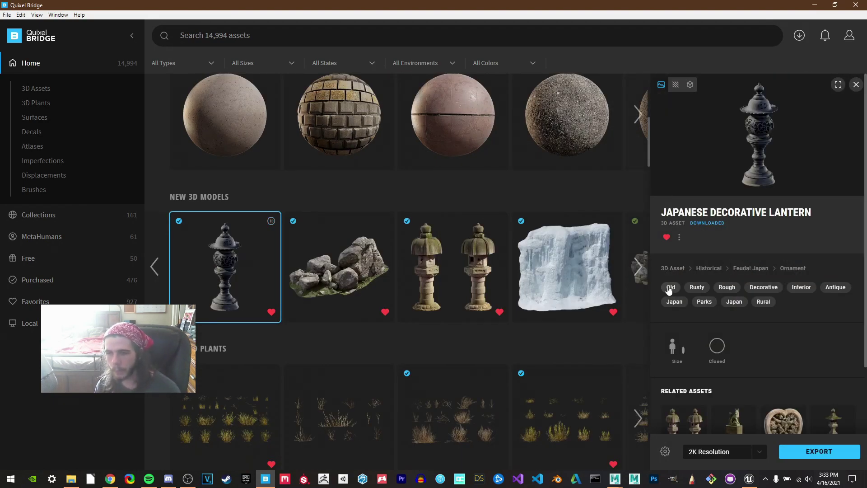
{"action": "scroll", "coordinate": [720, 194], "scroll_direction": "down", "scroll_amount": 2}
{"action": "scroll", "coordinate": [719, 194], "scroll_direction": "up", "scroll_amount": 2}
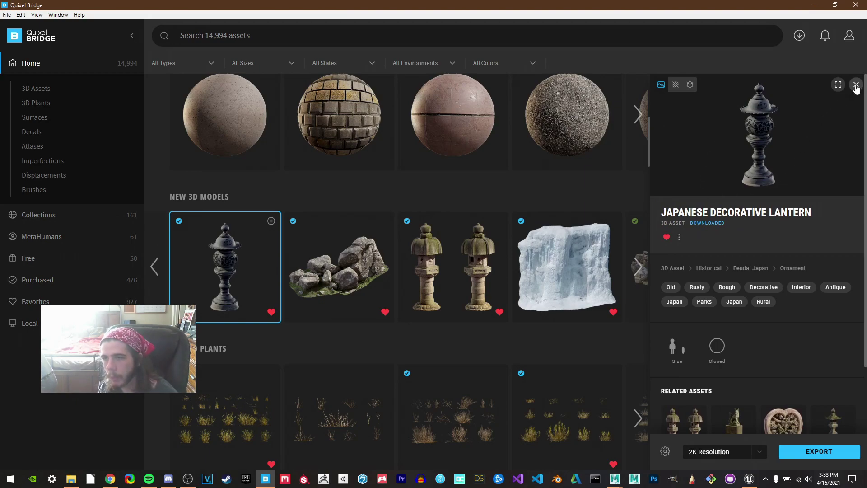
- Preview the lantern full screen as a render, texture map and rotatable 3D model, and check its dimensions in the details
{"action": "left_click", "coordinate": [839, 85]}
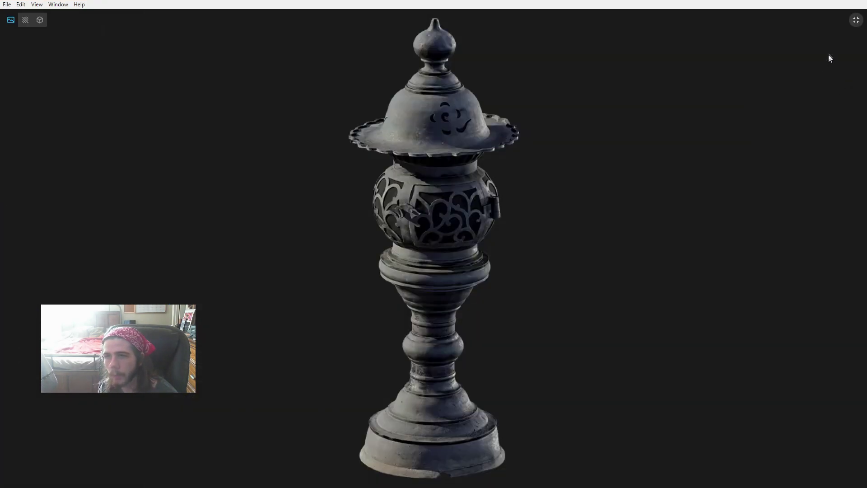
{"action": "left_click", "coordinate": [26, 21]}
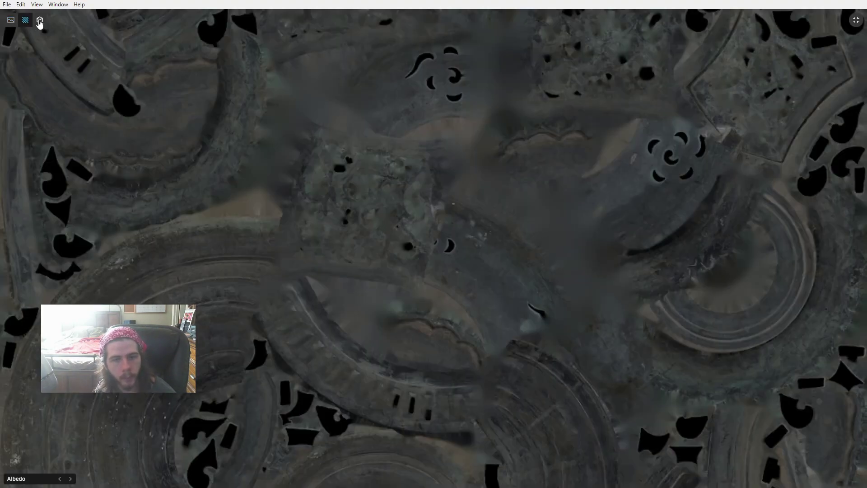
{"action": "left_click", "coordinate": [40, 20]}
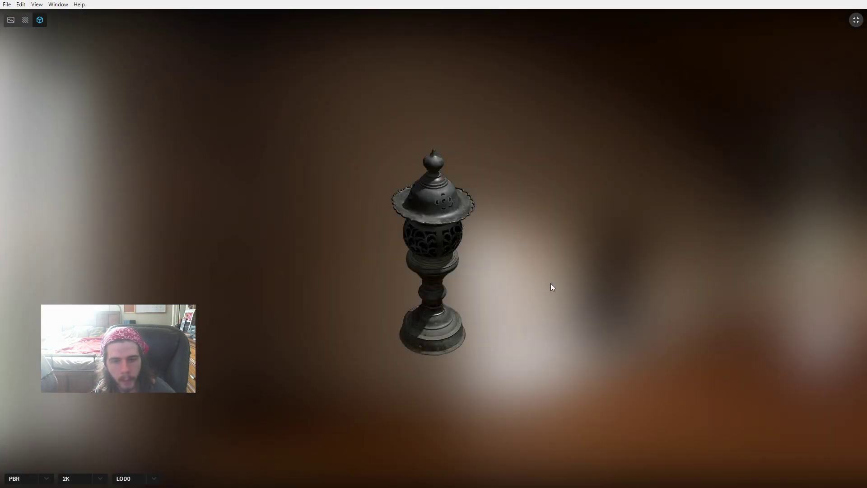
{"action": "left_click_drag", "start_coordinate": [551, 285], "coordinate": [306, 112]}
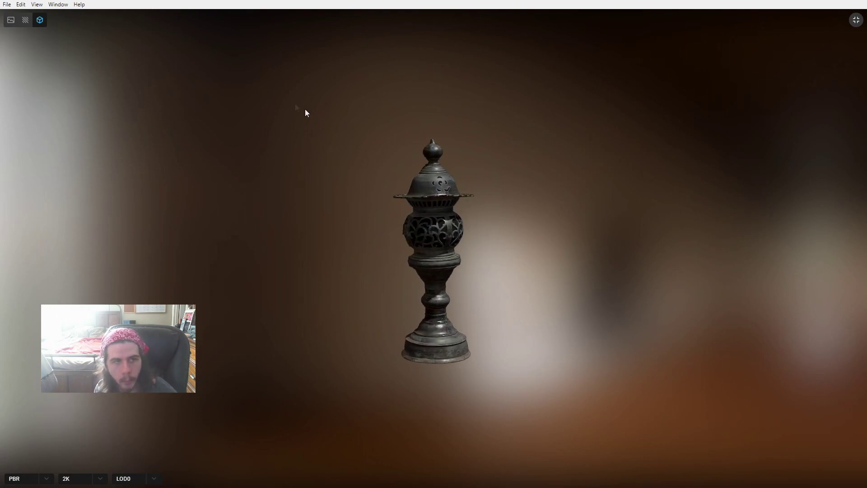
{"action": "left_click", "coordinate": [11, 21]}
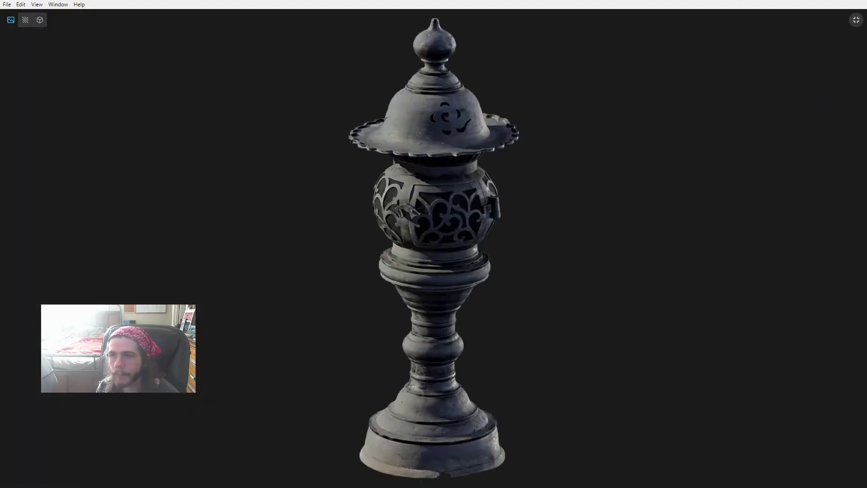
{"action": "left_click", "coordinate": [856, 20]}
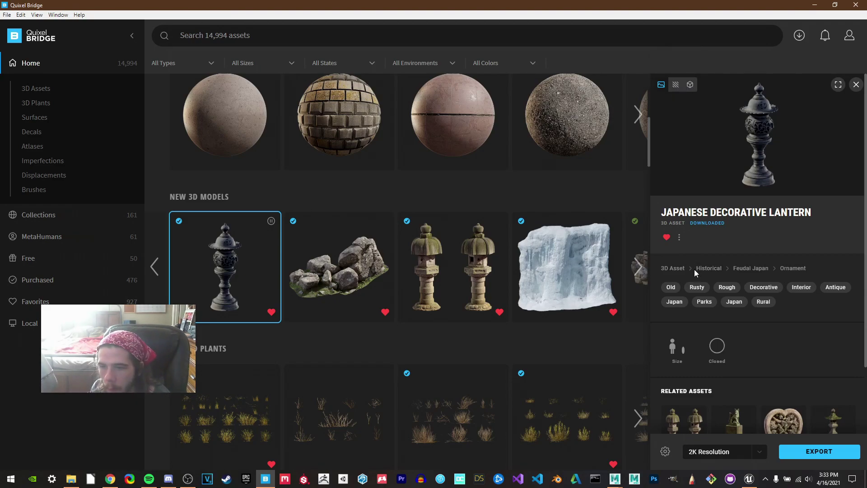
{"action": "scroll", "coordinate": [736, 351], "scroll_direction": "down", "scroll_amount": 2}
{"action": "mouse_move", "coordinate": [681, 270]}
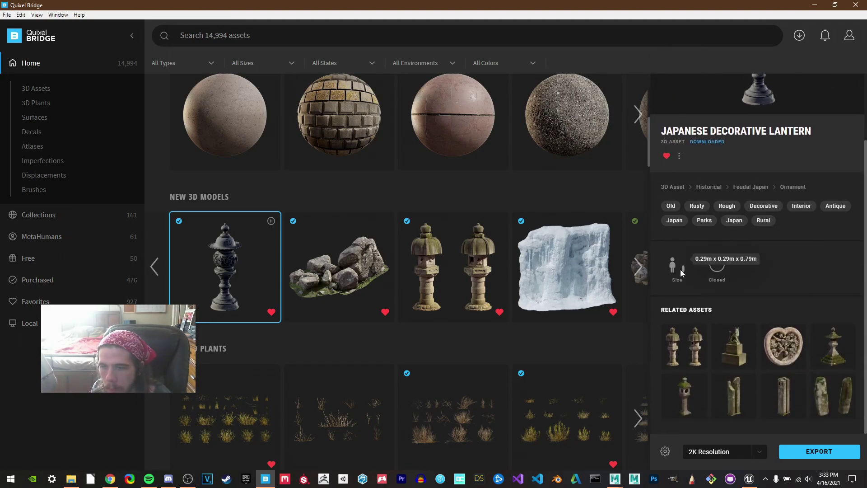
- Open the details of the Ice Cliff model and examine its size, tags, related assets and related collections
{"action": "left_click", "coordinate": [616, 268]}
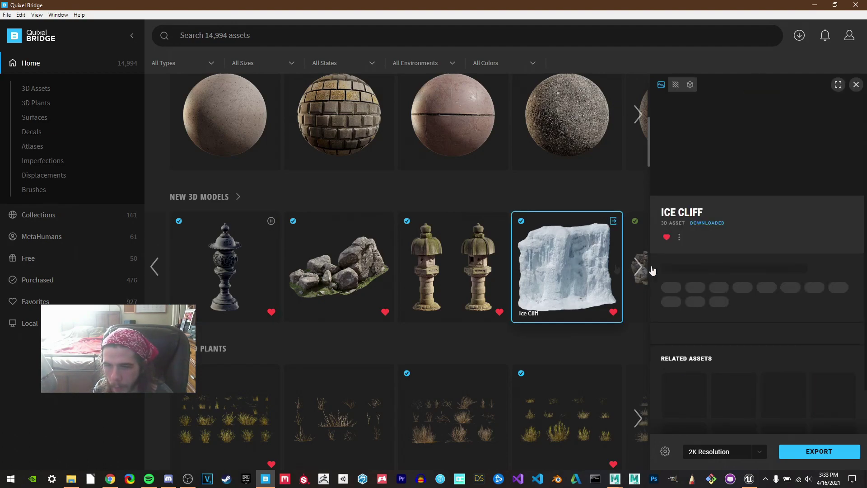
{"action": "scroll", "coordinate": [701, 308], "scroll_direction": "down", "scroll_amount": 3}
{"action": "mouse_move", "coordinate": [676, 221]}
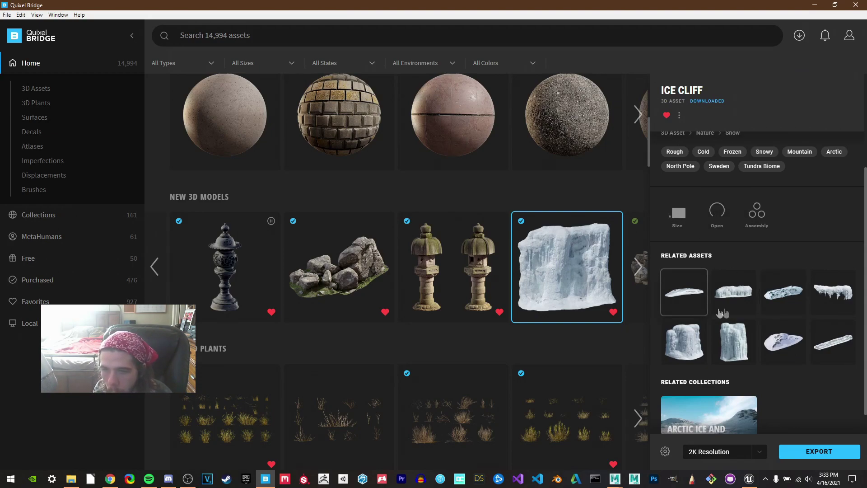
{"action": "scroll", "coordinate": [700, 309], "scroll_direction": "down", "scroll_amount": 1}
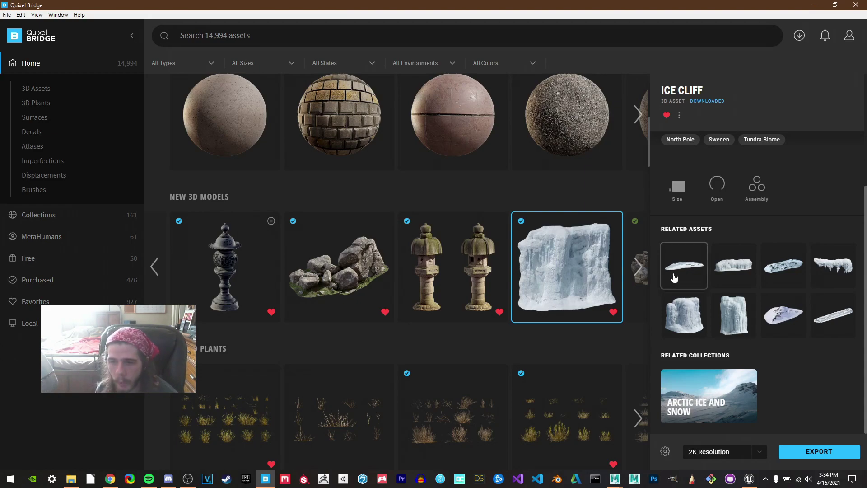
{"action": "scroll", "coordinate": [722, 274], "scroll_direction": "up", "scroll_amount": 3}
{"action": "scroll", "coordinate": [688, 276], "scroll_direction": "down", "scroll_amount": 3}
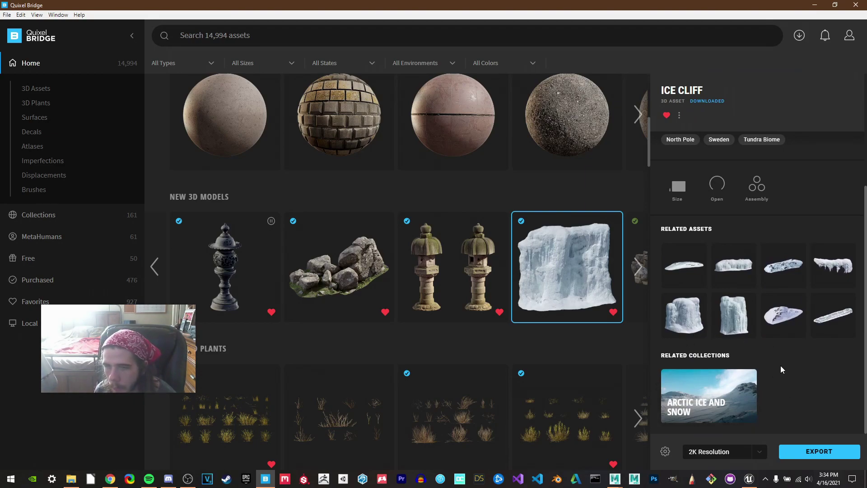
{"action": "scroll", "coordinate": [780, 365], "scroll_direction": "up", "scroll_amount": 3}
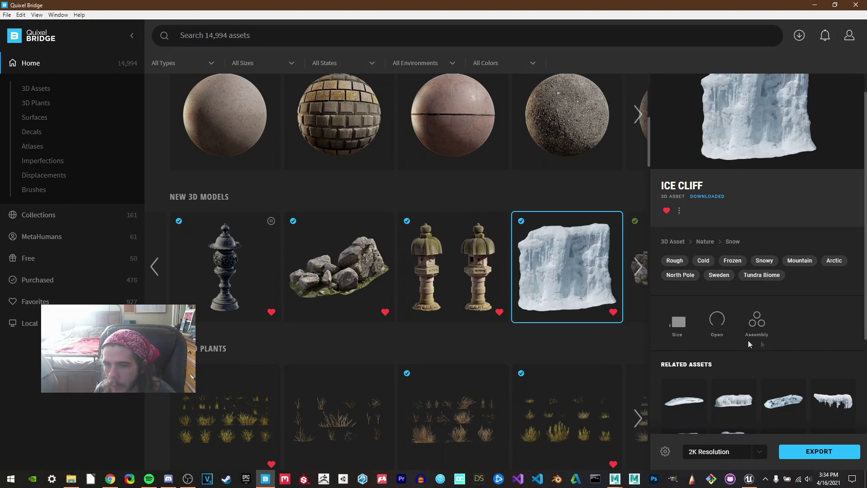
{"action": "scroll", "coordinate": [724, 358], "scroll_direction": "down", "scroll_amount": 3}
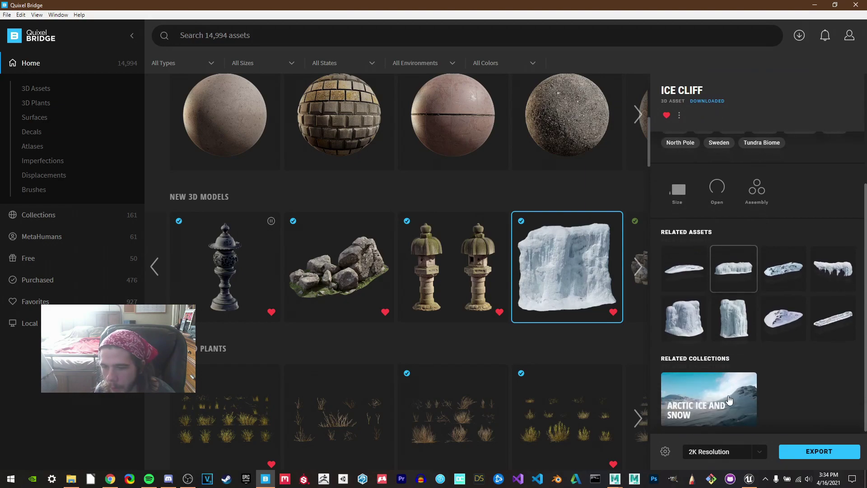
- Open the Download Settings from the asset's settings options, and reopen them from the application-wide editing options
{"action": "left_click", "coordinate": [665, 451]}
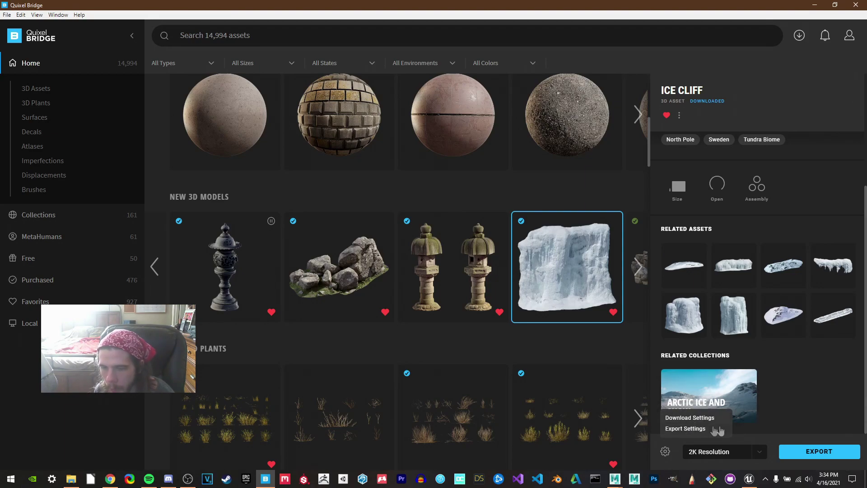
{"action": "left_click", "coordinate": [703, 420]}
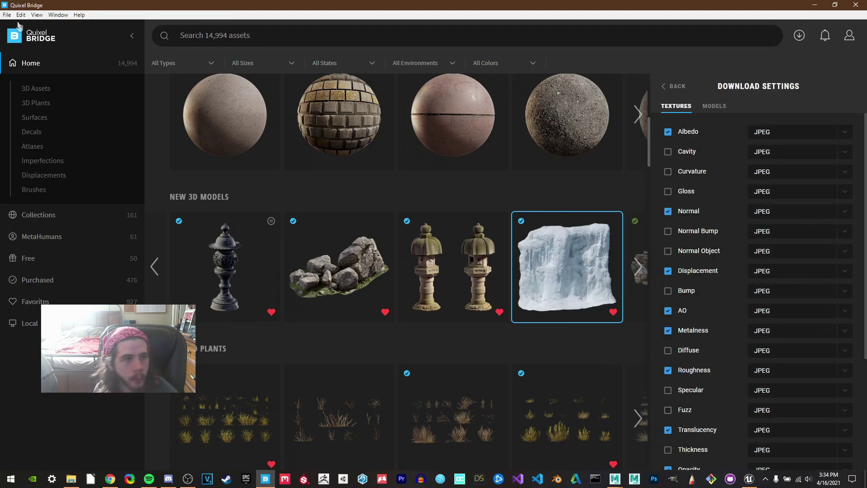
{"action": "left_click", "coordinate": [36, 15]}
{"action": "mouse_move", "coordinate": [21, 15]}
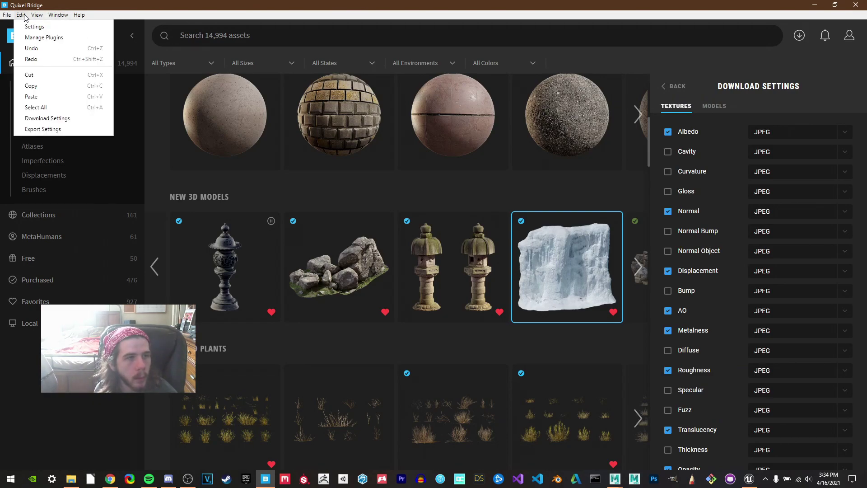
{"action": "left_click", "coordinate": [56, 122]}
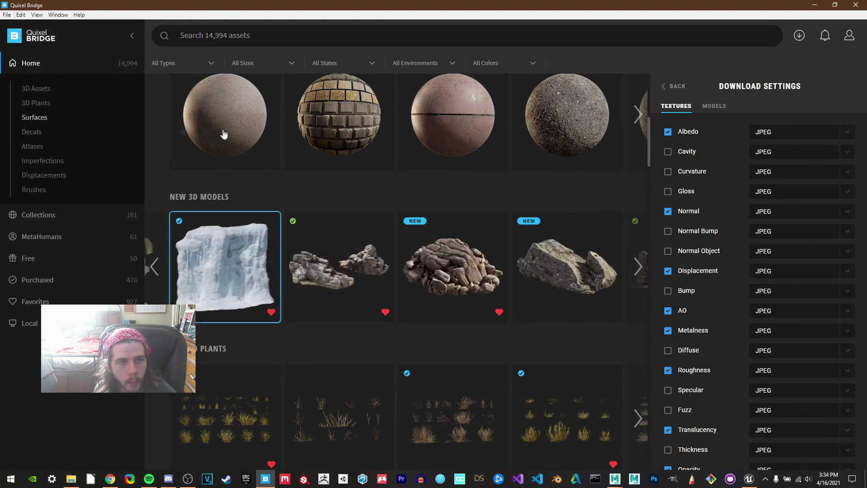
- Open the Export Settings and look over the available export targets and Unreal Engine versions
{"action": "left_click", "coordinate": [20, 15]}
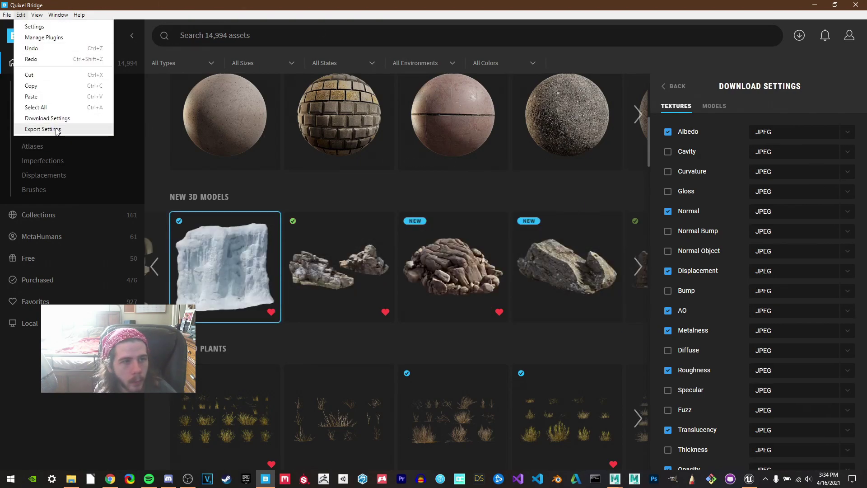
{"action": "left_click", "coordinate": [72, 130]}
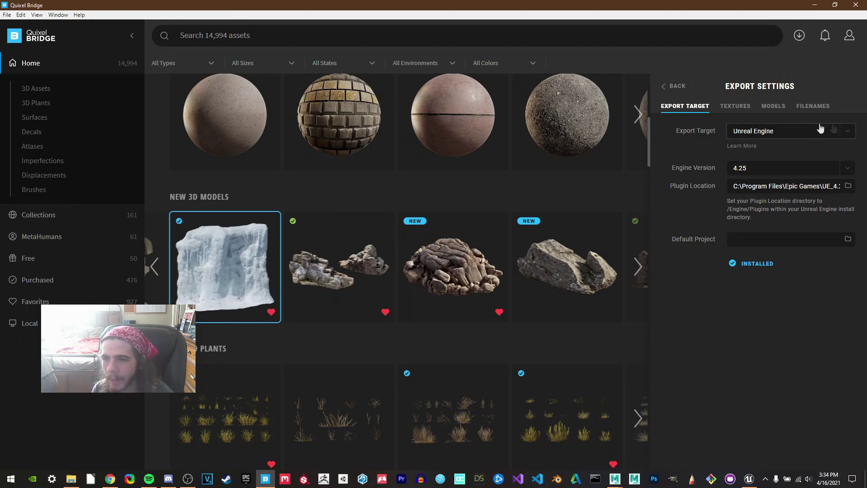
{"action": "left_click", "coordinate": [773, 134]}
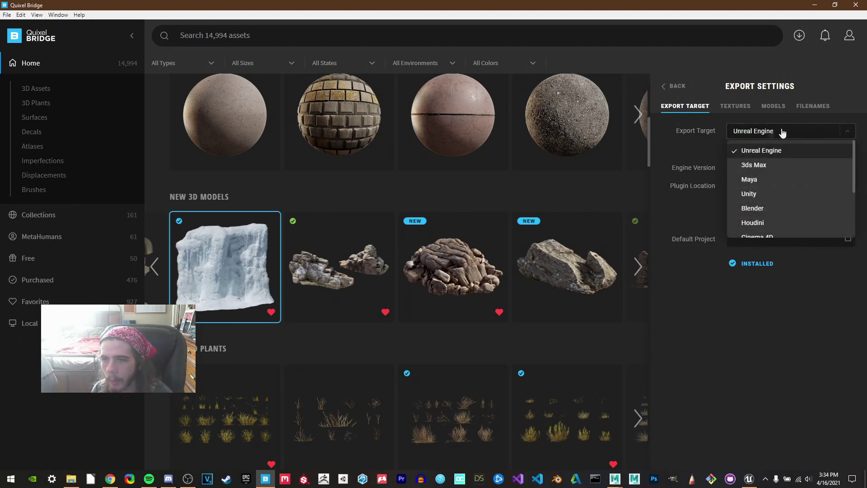
{"action": "left_click", "coordinate": [689, 146]}
{"action": "left_click", "coordinate": [766, 169]}
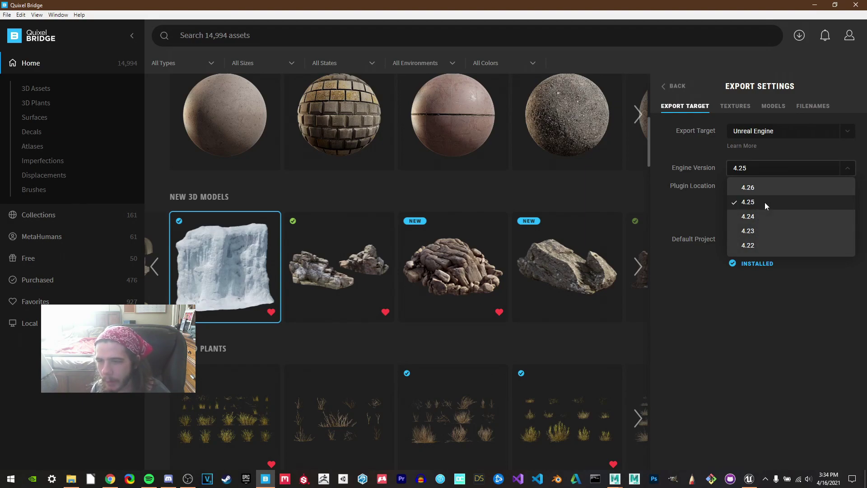
{"action": "left_click", "coordinate": [774, 334]}
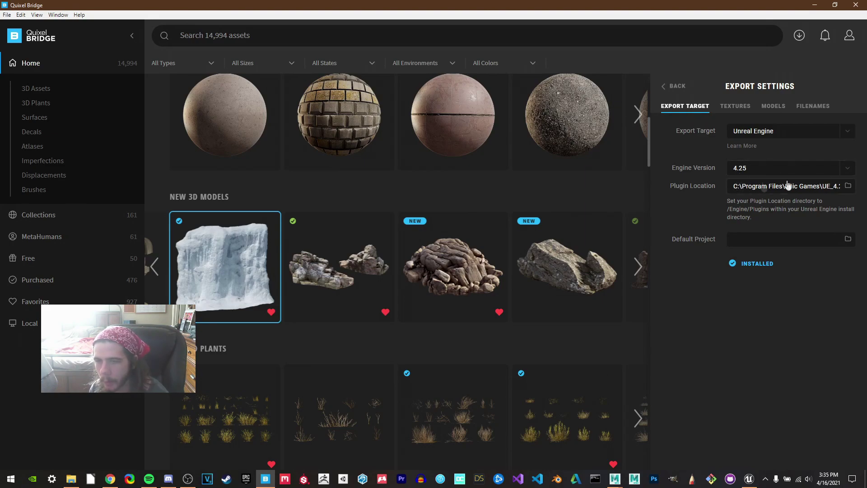
- Set the engine version for the Unreal Engine export target to 4.26
{"action": "left_click", "coordinate": [848, 187]}
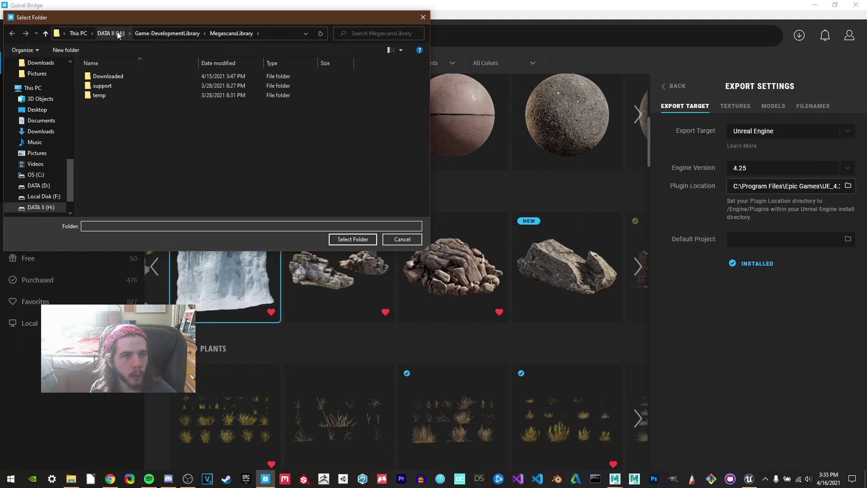
{"action": "left_click", "coordinate": [411, 242]}
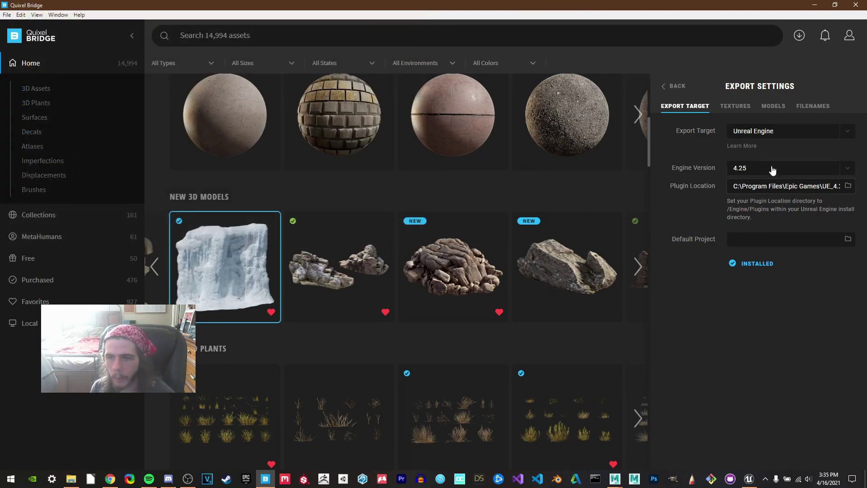
{"action": "left_click", "coordinate": [767, 168]}
{"action": "left_click", "coordinate": [755, 190]}
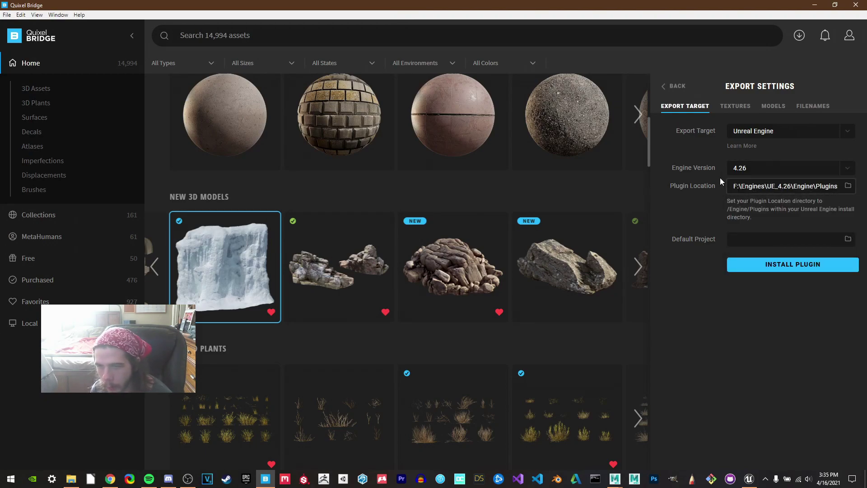
- Start choosing a new plugin location and look through the Local Disk (F:) drive for the engine folder
{"action": "left_click", "coordinate": [847, 185]}
{"action": "left_click", "coordinate": [125, 34]}
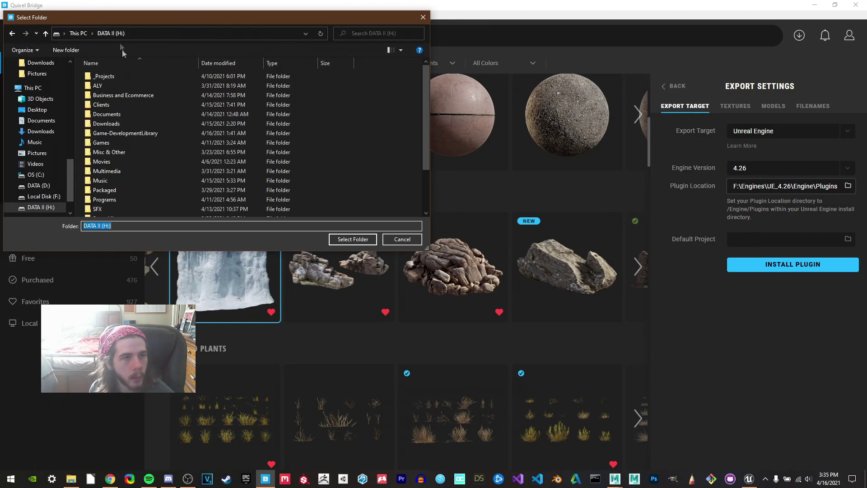
{"action": "left_click", "coordinate": [44, 196]}
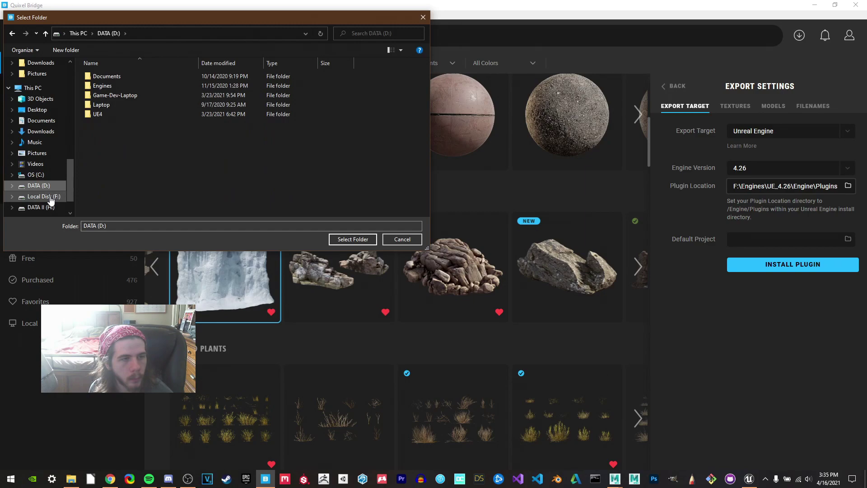
{"action": "scroll", "coordinate": [126, 171], "scroll_direction": "down", "scroll_amount": 1}
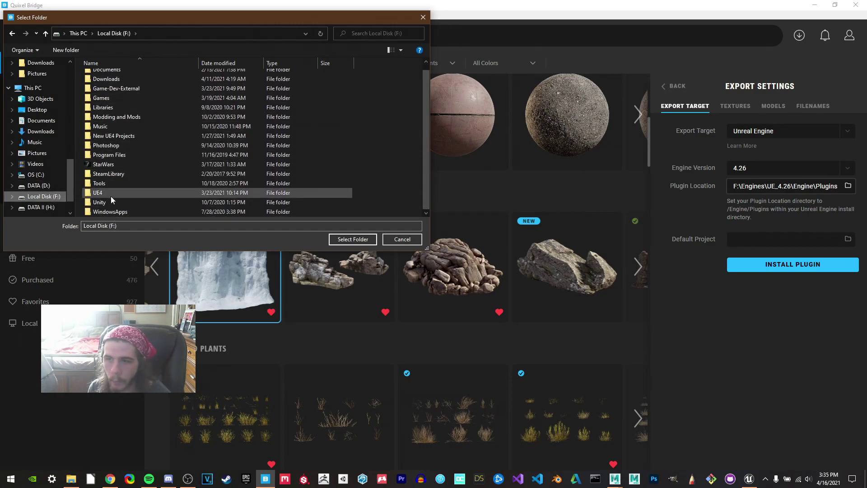
- Set the plugin location to the Unreal\Engines\UE_4.26\Engine\Plugins folder on the DATA II (H:) drive
{"action": "left_click", "coordinate": [41, 206]}
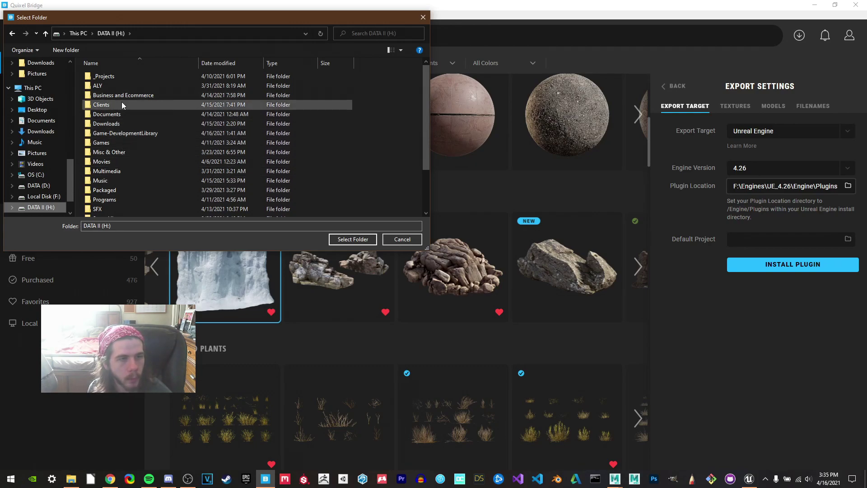
{"action": "scroll", "coordinate": [135, 197], "scroll_direction": "down", "scroll_amount": 2}
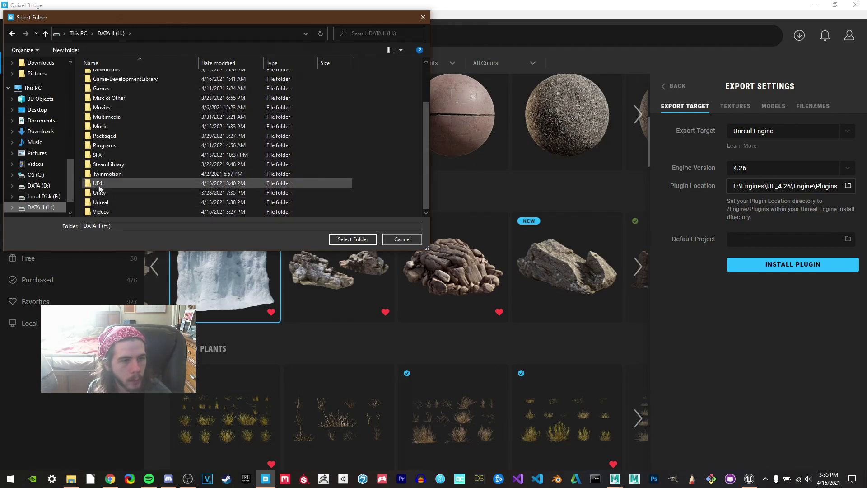
{"action": "double_click", "coordinate": [104, 202]}
{"action": "left_click", "coordinate": [130, 77]}
{"action": "double_click", "coordinate": [130, 77]}
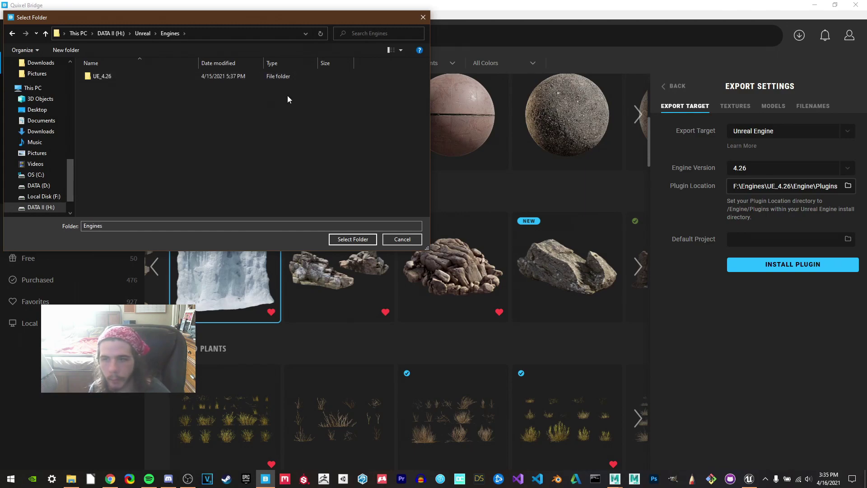
{"action": "double_click", "coordinate": [167, 75]}
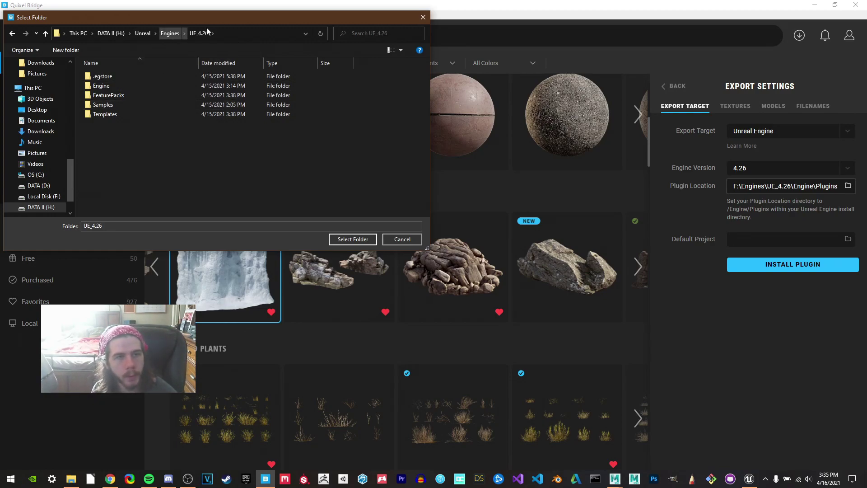
{"action": "left_click", "coordinate": [170, 32]}
{"action": "double_click", "coordinate": [106, 77]}
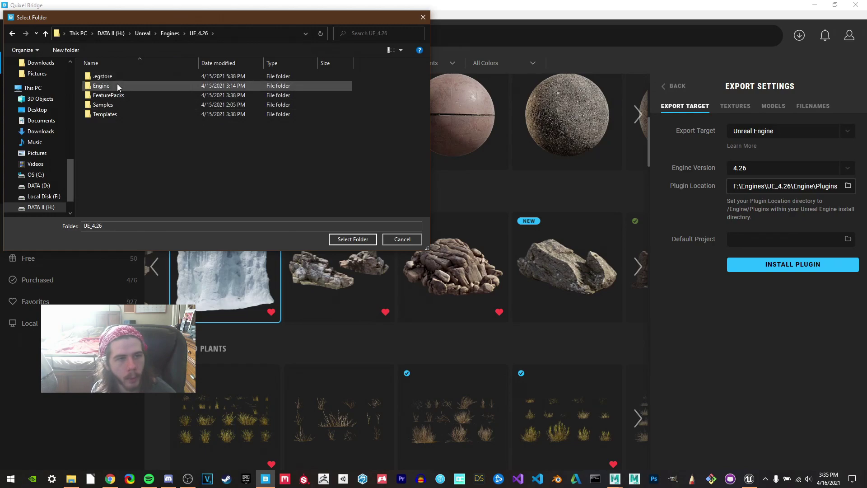
{"action": "double_click", "coordinate": [117, 85]}
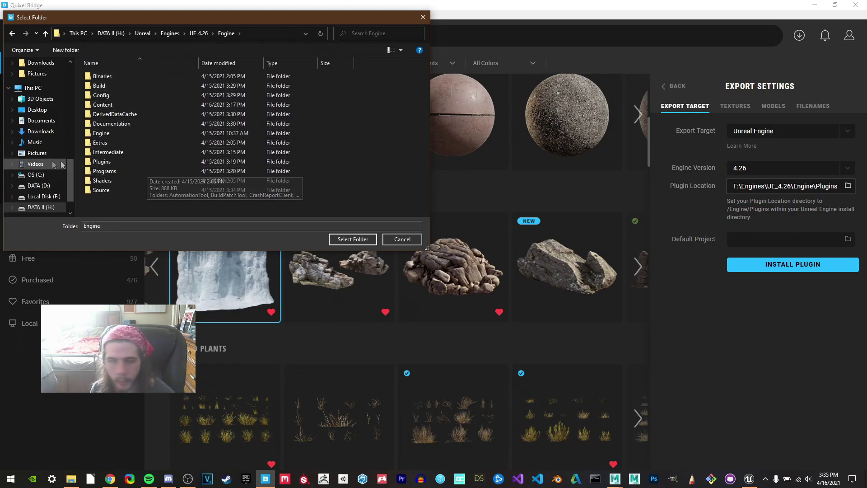
{"action": "double_click", "coordinate": [119, 162]}
{"action": "left_click", "coordinate": [361, 243]}
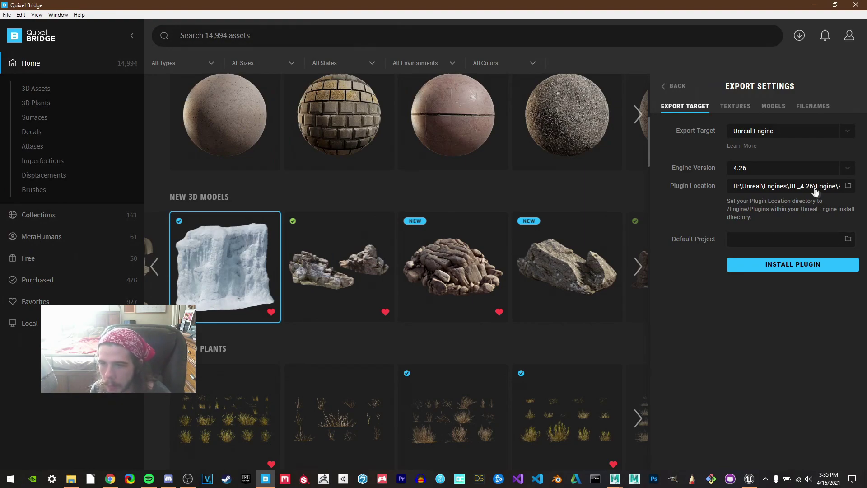
- Install the Unreal Engine plugin, reselecting engine version 4.26 and retrying the installation
{"action": "left_click", "coordinate": [797, 267]}
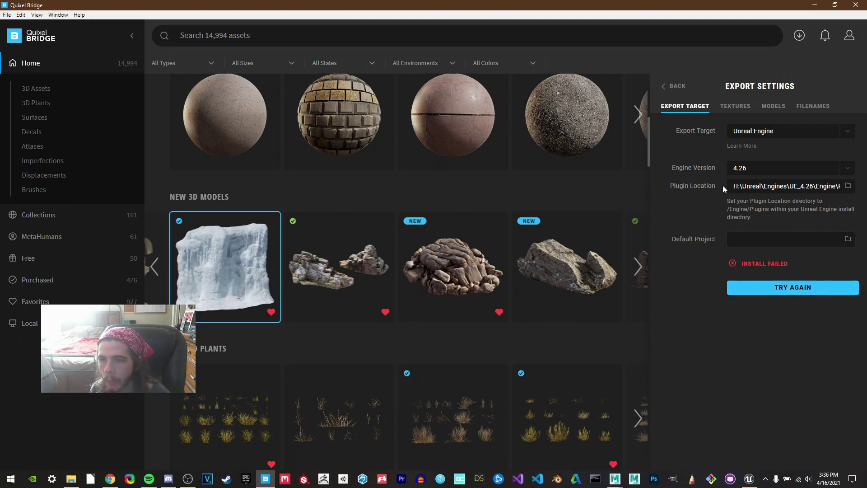
{"action": "left_click", "coordinate": [778, 167]}
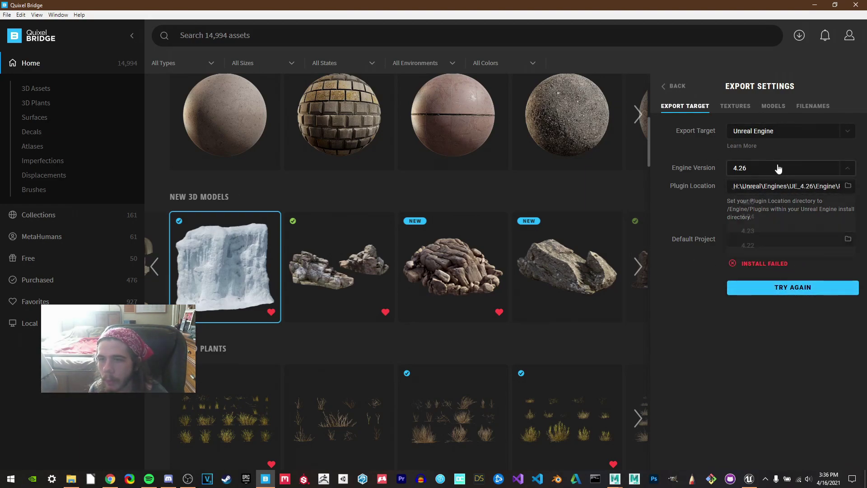
{"action": "left_click", "coordinate": [765, 191]}
{"action": "left_click", "coordinate": [830, 287]}
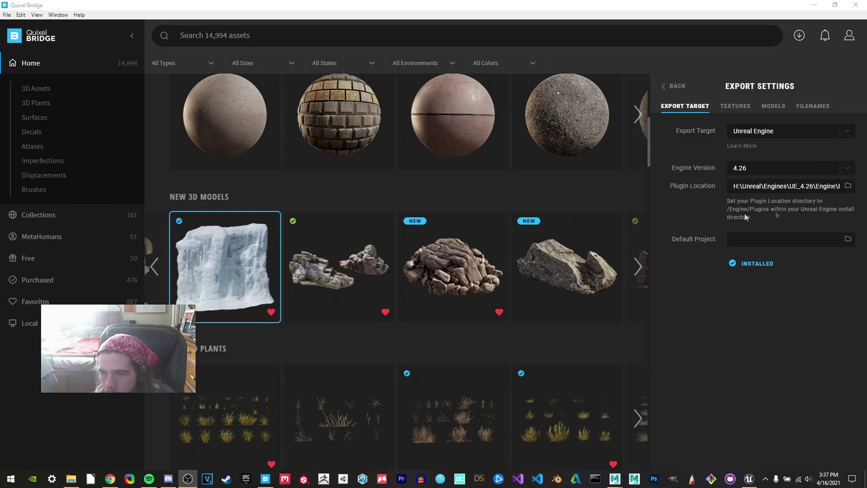
{"action": "left_click", "coordinate": [701, 209]}
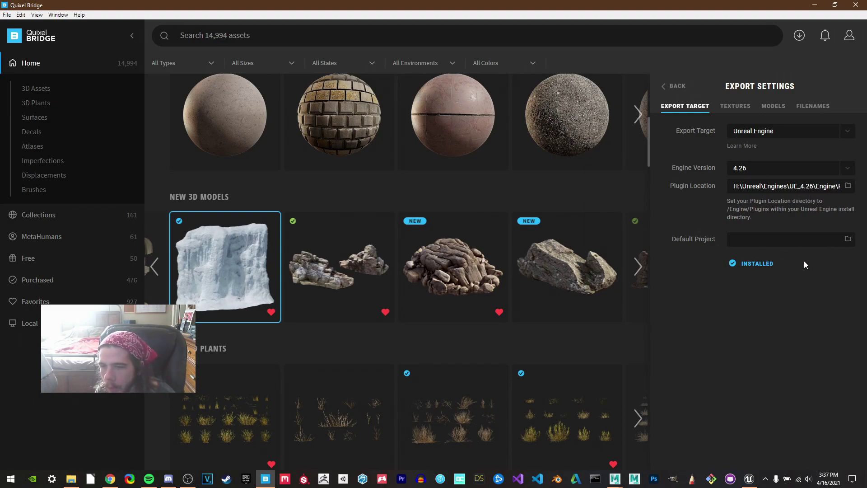
- Look through the texture and model export settings and examine the filename patterns for textures, models and folders
{"action": "left_click", "coordinate": [743, 109]}
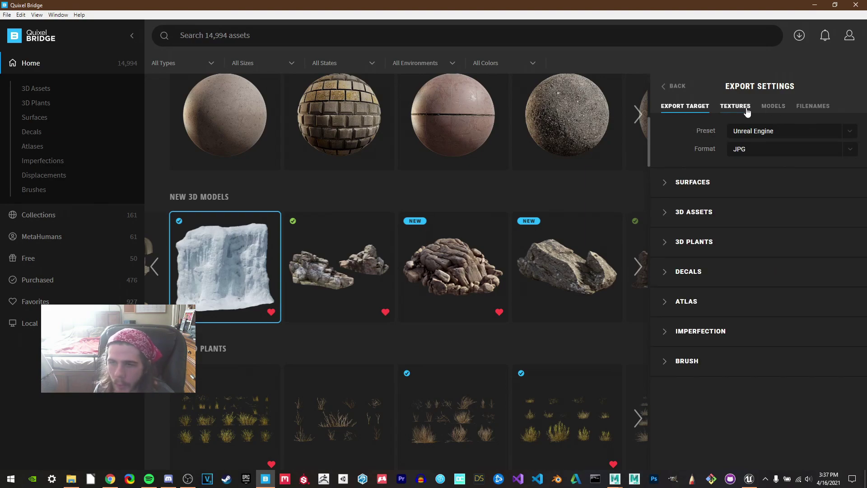
{"action": "left_click", "coordinate": [774, 109]}
{"action": "left_click", "coordinate": [813, 106]}
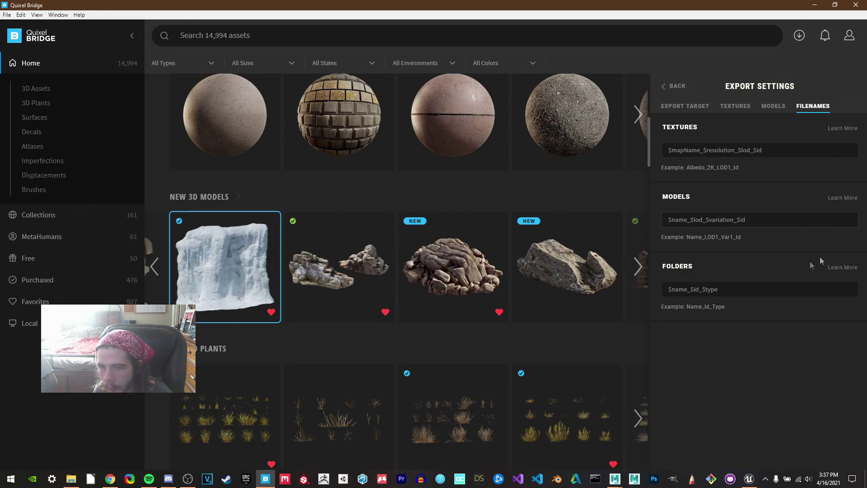
{"action": "left_click", "coordinate": [707, 291]}
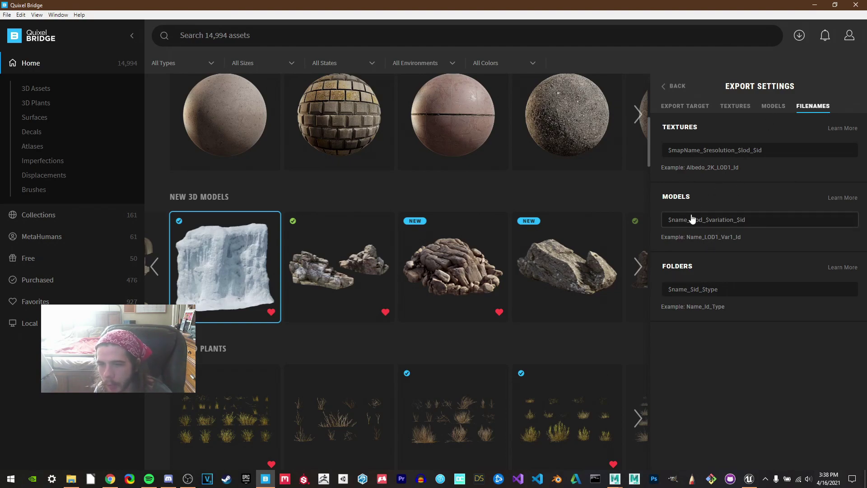
- Review the model export settings and LOD options, and select FBX as the Megascans format
{"action": "left_click", "coordinate": [773, 107]}
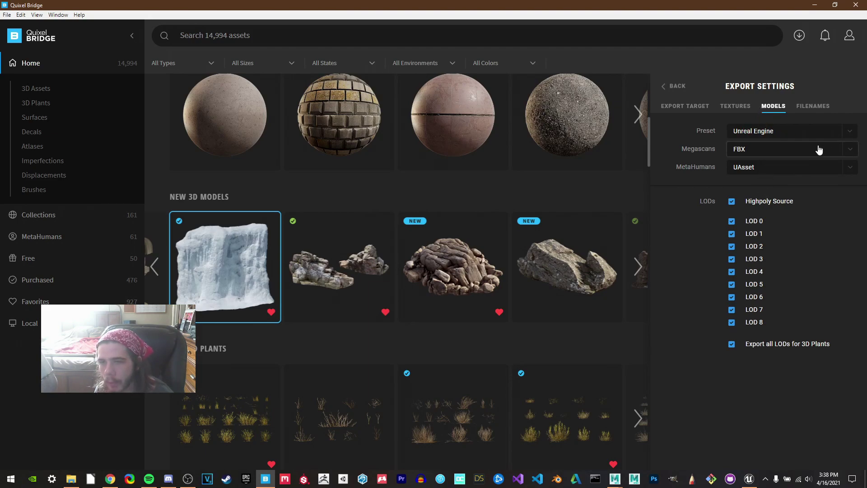
{"action": "left_click", "coordinate": [786, 150]}
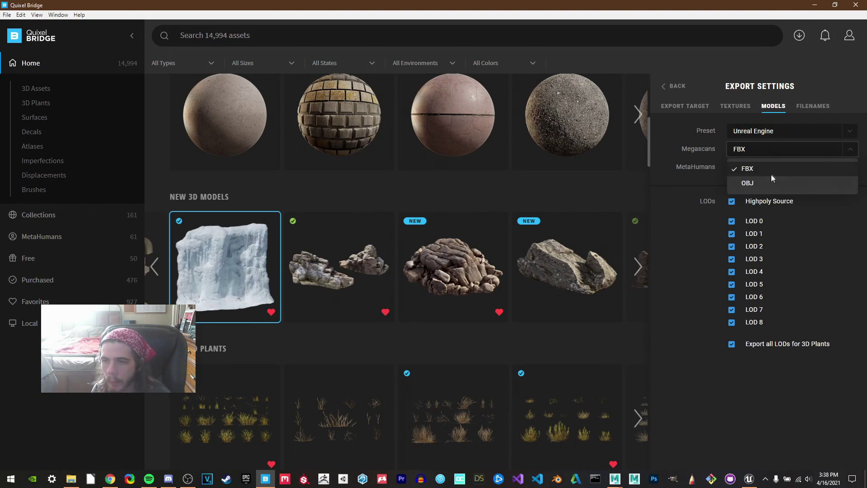
{"action": "left_click", "coordinate": [747, 168]}
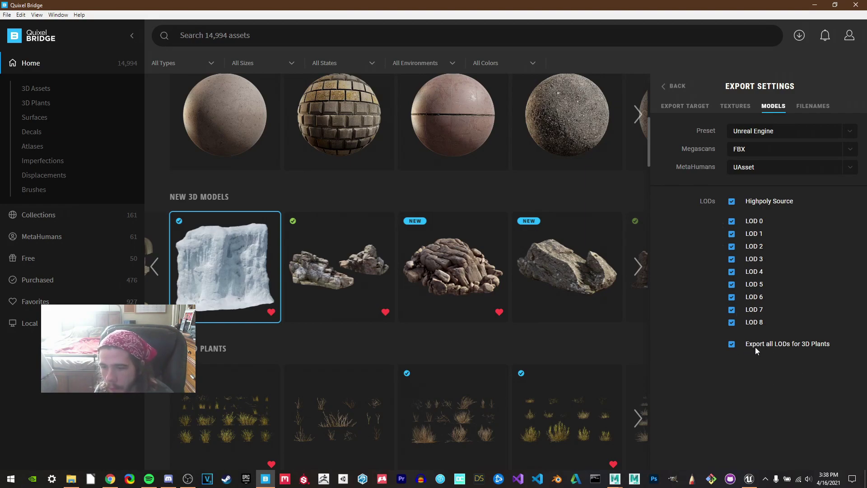
- Return to the texture export settings and check which image formats are available
{"action": "left_click", "coordinate": [736, 112]}
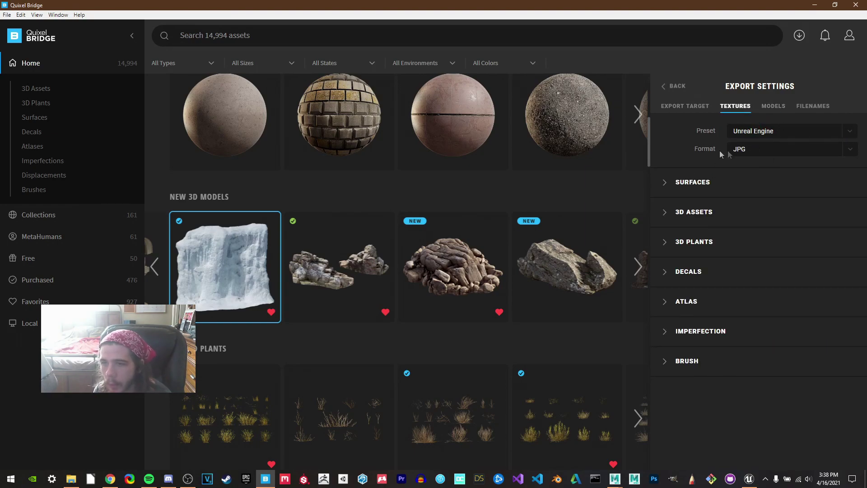
{"action": "left_click", "coordinate": [757, 152]}
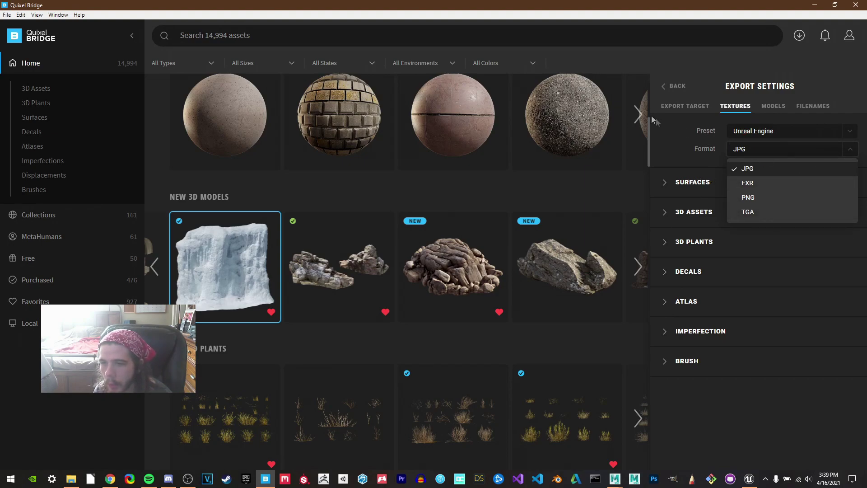
{"action": "left_click", "coordinate": [687, 156]}
- Expand the Surfaces and 3D Assets texture groups and examine which maps are enabled for export
{"action": "left_click", "coordinate": [665, 184]}
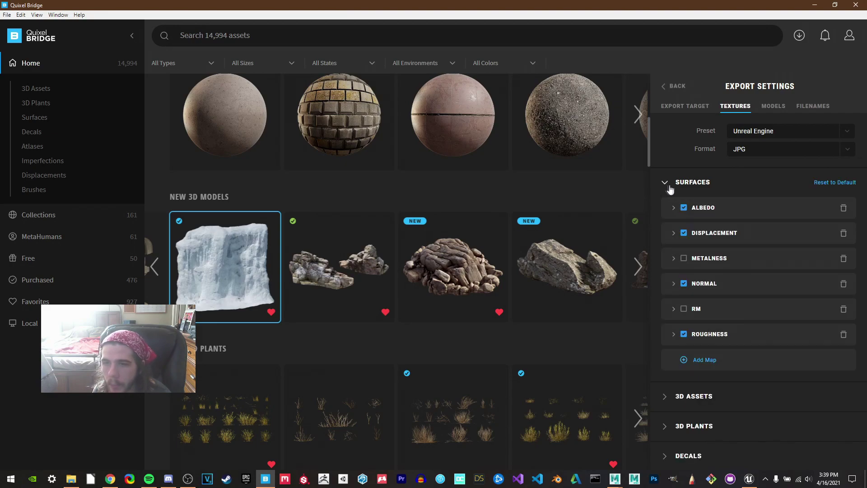
{"action": "scroll", "coordinate": [722, 201], "scroll_direction": "down", "scroll_amount": 2}
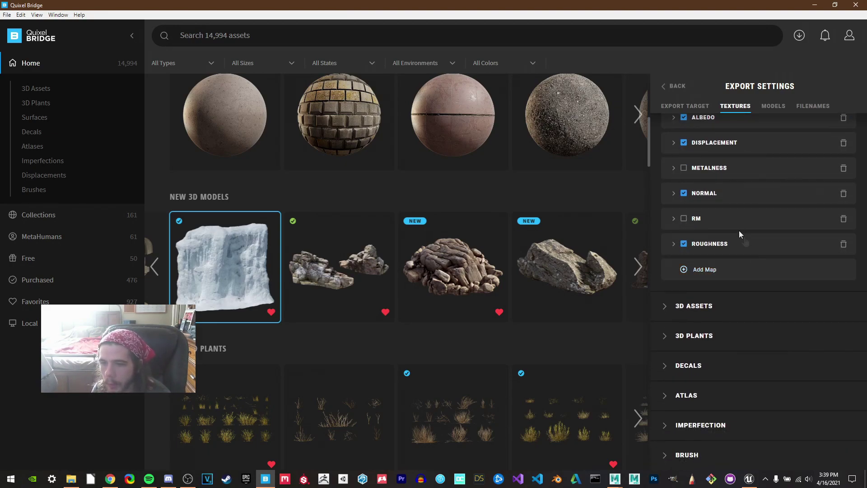
{"action": "scroll", "coordinate": [766, 326], "scroll_direction": "up", "scroll_amount": 2}
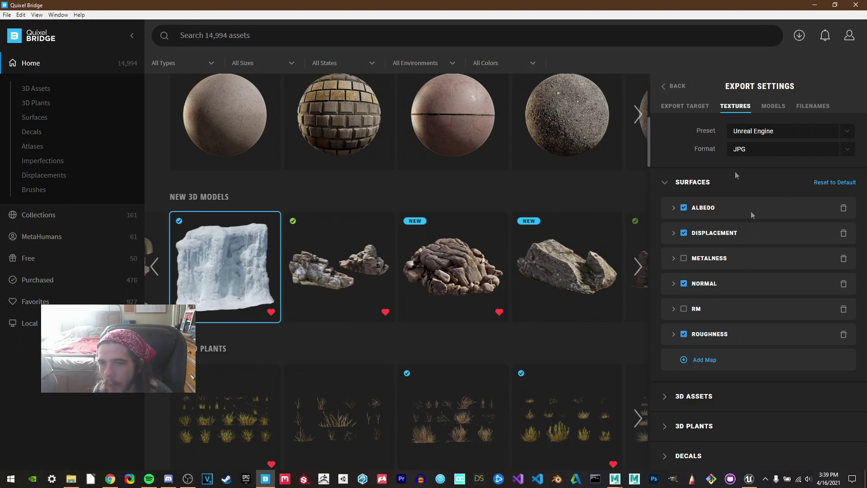
{"action": "scroll", "coordinate": [659, 378], "scroll_direction": "down", "scroll_amount": 1}
{"action": "left_click", "coordinate": [669, 359]}
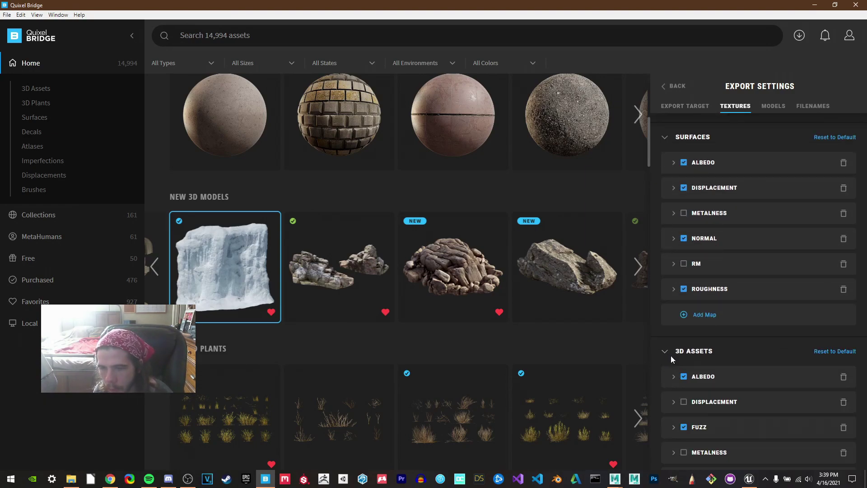
{"action": "scroll", "coordinate": [725, 288], "scroll_direction": "down", "scroll_amount": 4}
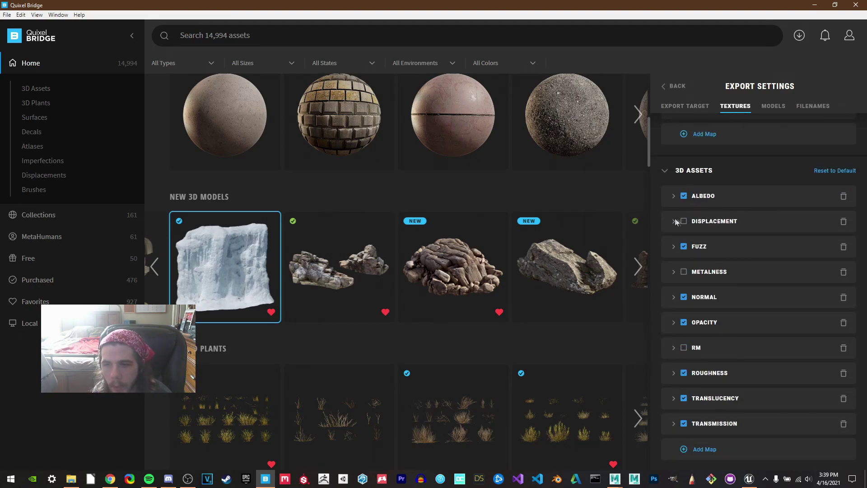
- Expand the 3D Plants and Decals texture groups and examine which maps are enabled for export
{"action": "scroll", "coordinate": [761, 277], "scroll_direction": "down", "scroll_amount": 3}
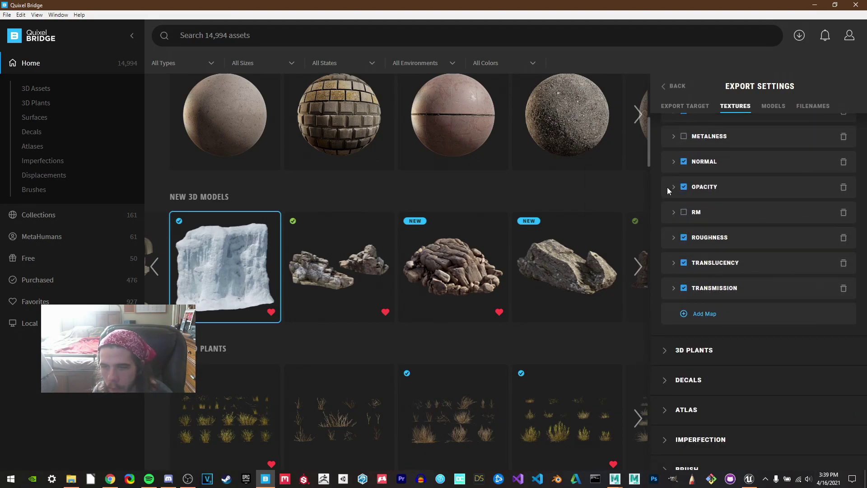
{"action": "scroll", "coordinate": [668, 192], "scroll_direction": "up", "scroll_amount": 1}
{"action": "scroll", "coordinate": [763, 388], "scroll_direction": "down", "scroll_amount": 2}
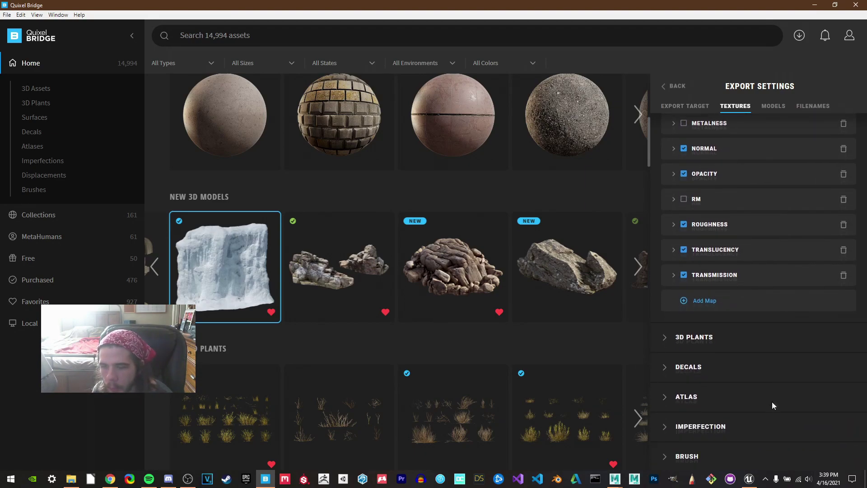
{"action": "left_click", "coordinate": [664, 334]}
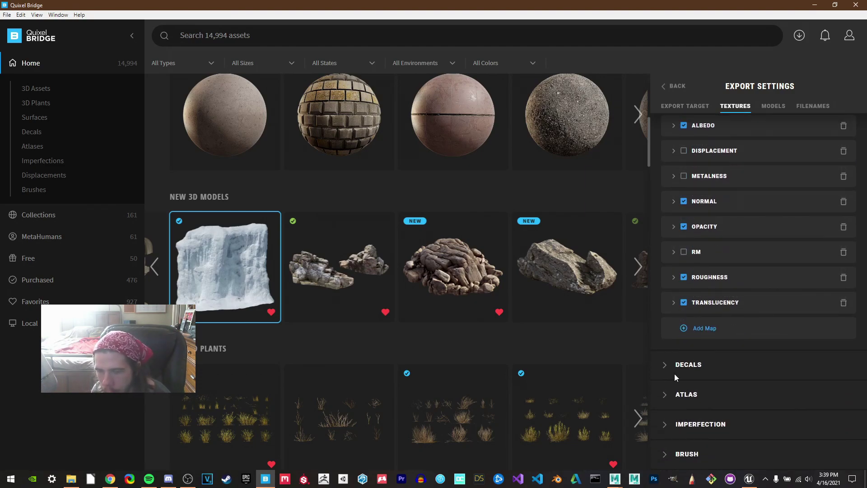
{"action": "left_click", "coordinate": [667, 364]}
{"action": "scroll", "coordinate": [795, 298], "scroll_direction": "down", "scroll_amount": 5}
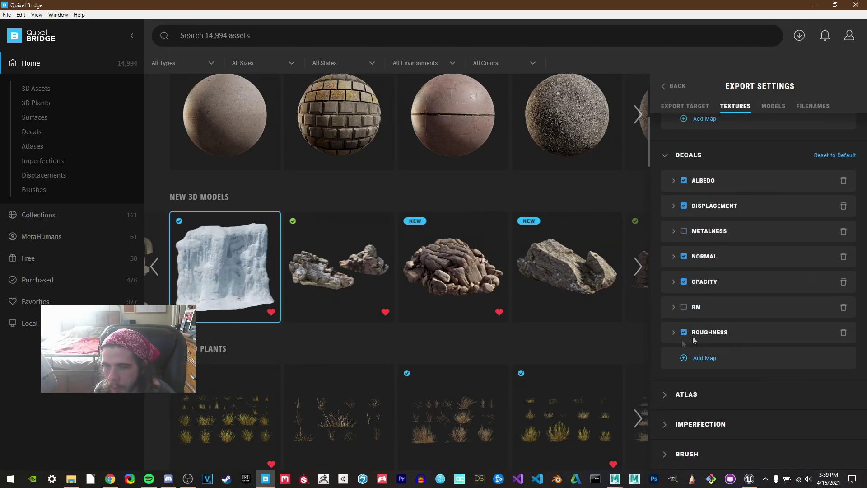
- Inspect the name and format options of the Roughness and Opacity maps in the Decals group
{"action": "left_click", "coordinate": [673, 333]}
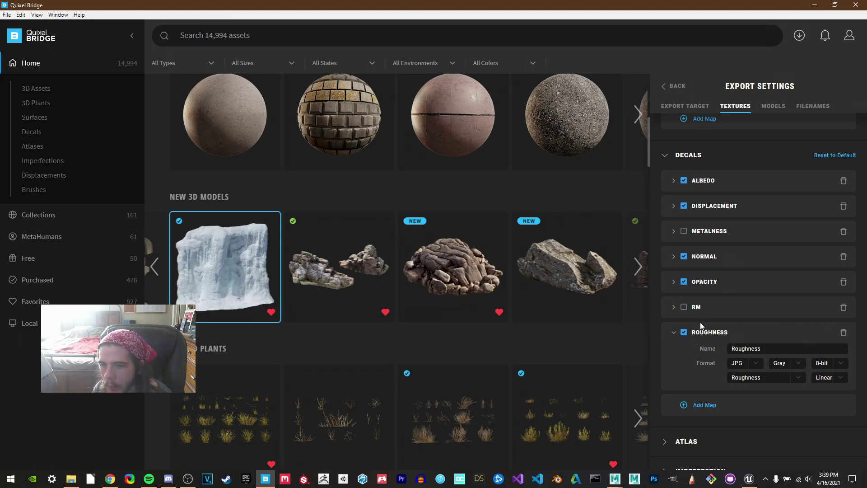
{"action": "scroll", "coordinate": [762, 288], "scroll_direction": "down", "scroll_amount": 1}
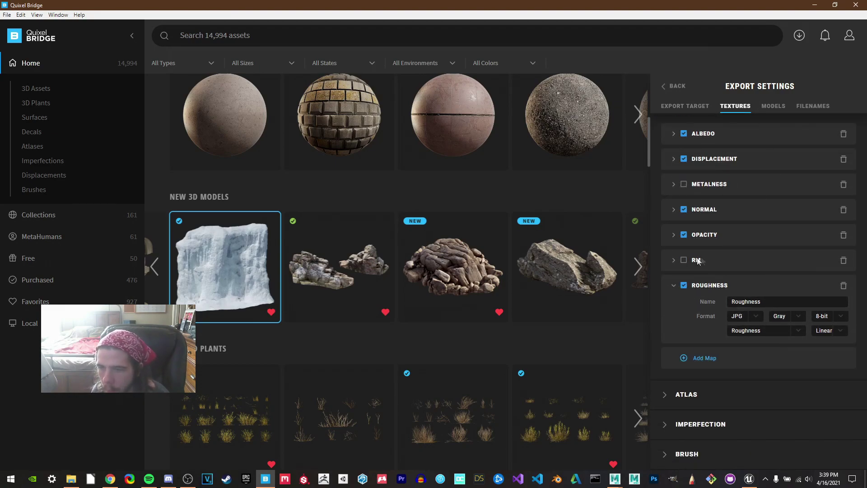
{"action": "left_click", "coordinate": [674, 235]}
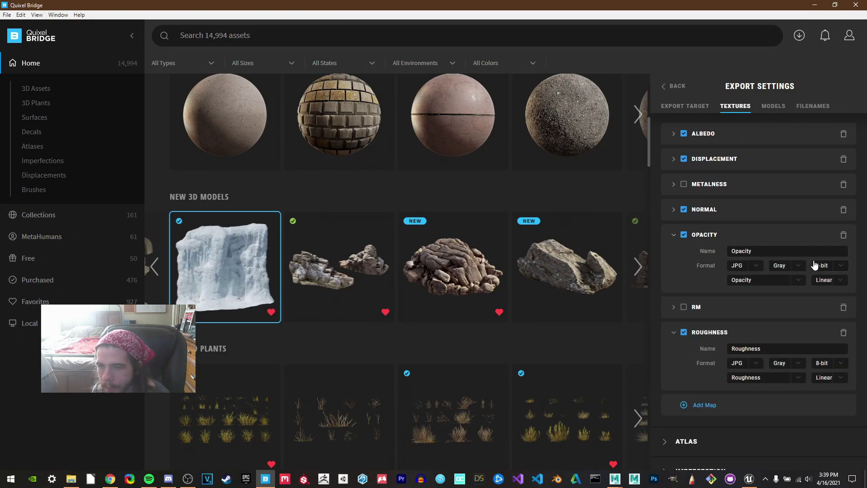
- Leave the export settings and review the texture maps and formats in the Ice Cliff asset's download settings
{"action": "left_click", "coordinate": [676, 86]}
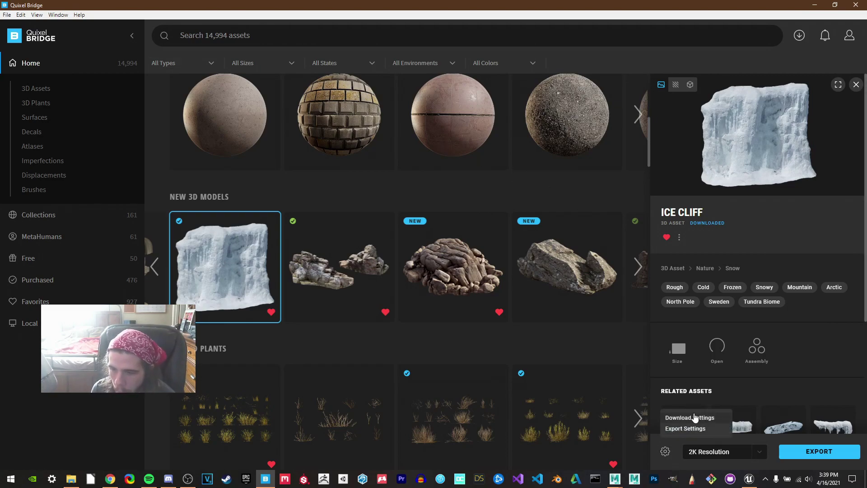
{"action": "left_click", "coordinate": [671, 452]}
{"action": "scroll", "coordinate": [731, 257], "scroll_direction": "down", "scroll_amount": 5}
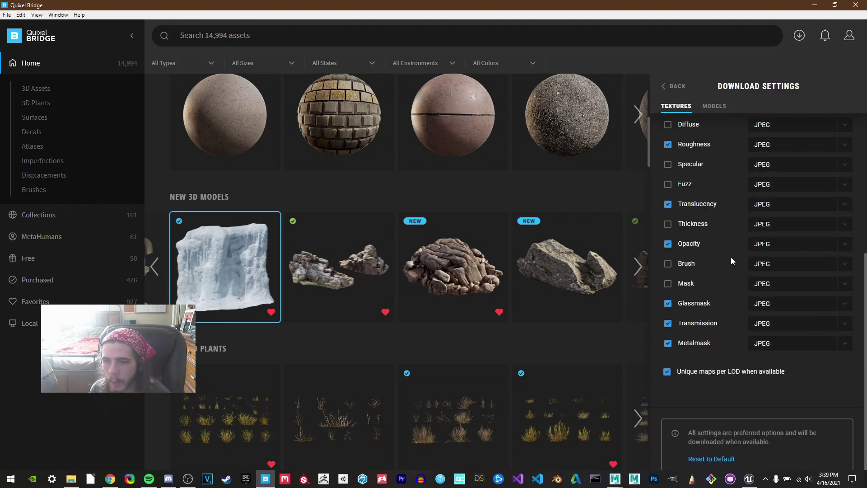
{"action": "scroll", "coordinate": [717, 310], "scroll_direction": "up", "scroll_amount": 5}
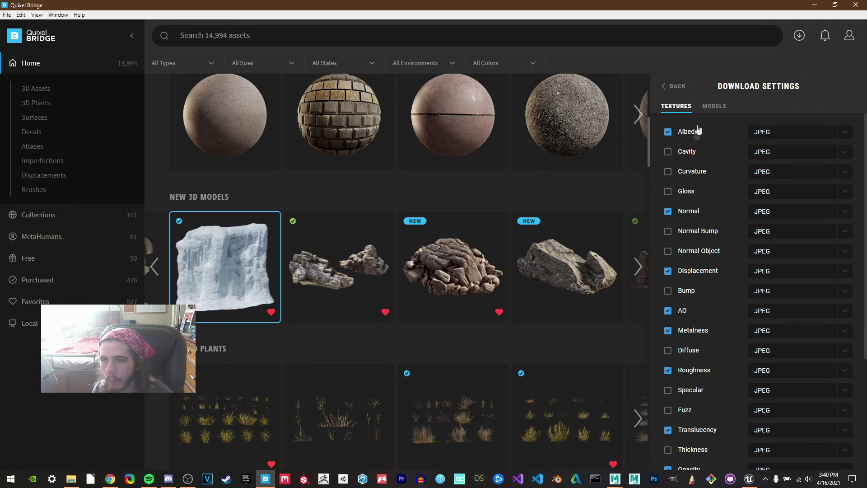
{"action": "scroll", "coordinate": [697, 318], "scroll_direction": "down", "scroll_amount": 4}
{"action": "scroll", "coordinate": [700, 320], "scroll_direction": "up", "scroll_amount": 4}
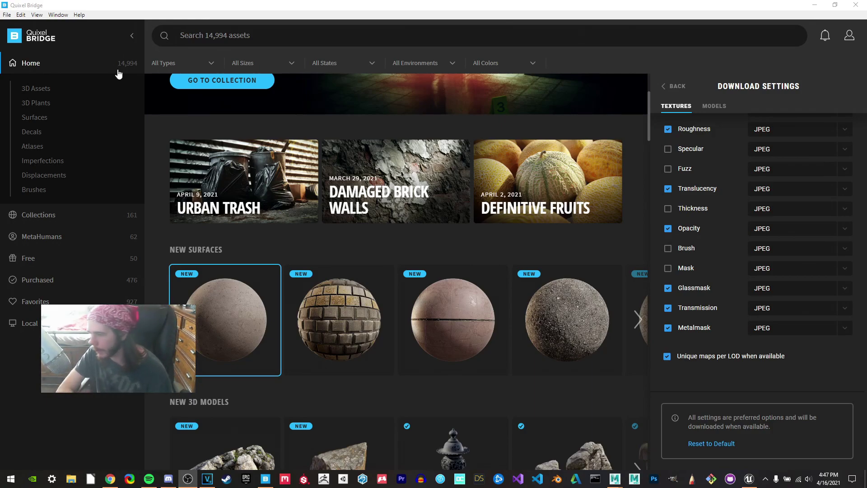
- Open the application preferences, check the library path's folder without changing it, and close the preferences
{"action": "left_click", "coordinate": [23, 15]}
{"action": "mouse_move", "coordinate": [37, 17]}
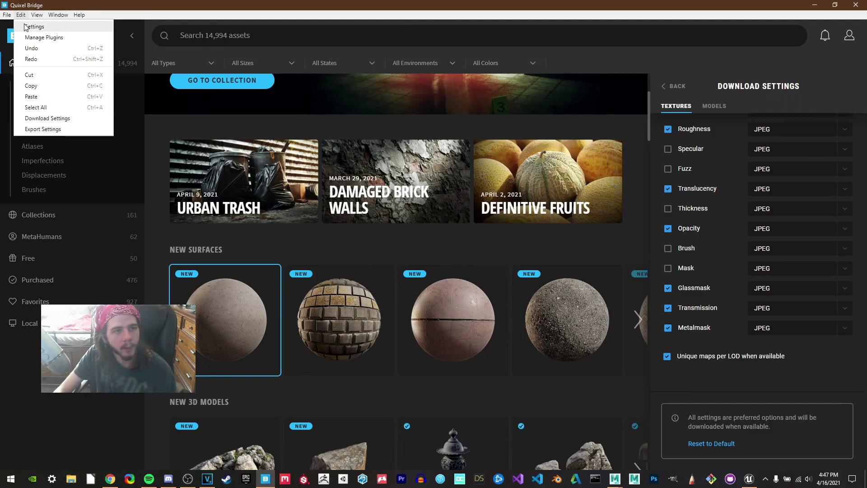
{"action": "left_click", "coordinate": [31, 26]}
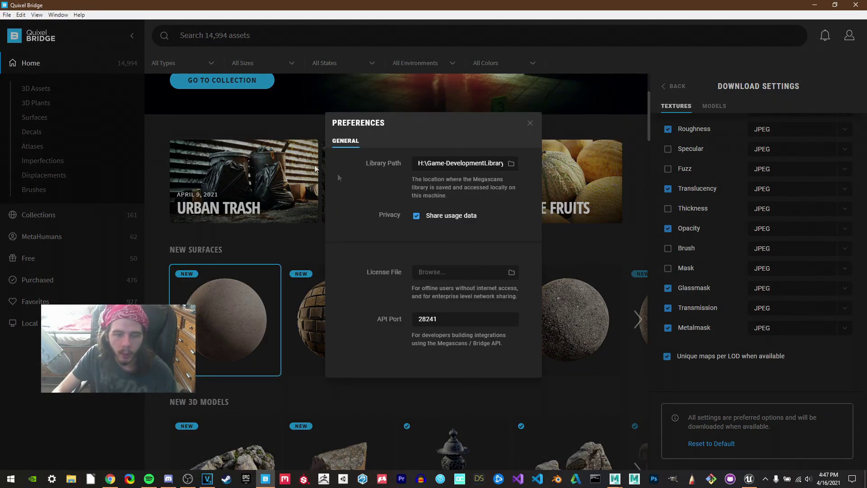
{"action": "left_click", "coordinate": [510, 163]}
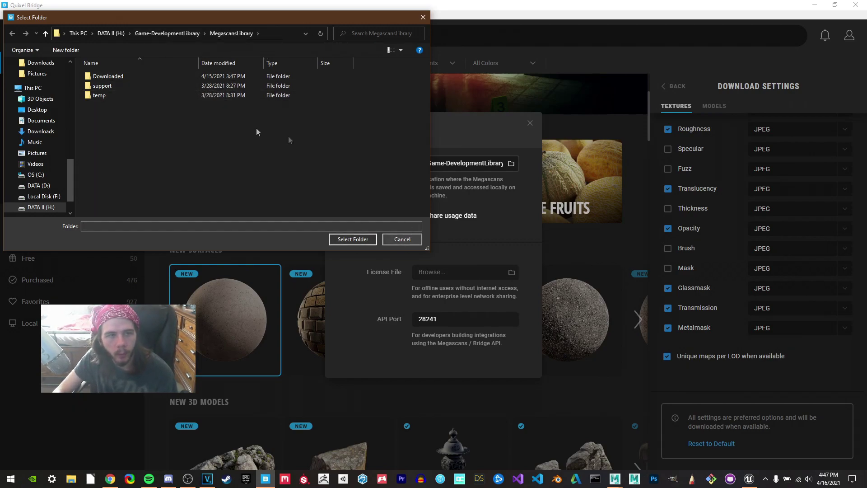
{"action": "left_click", "coordinate": [402, 239]}
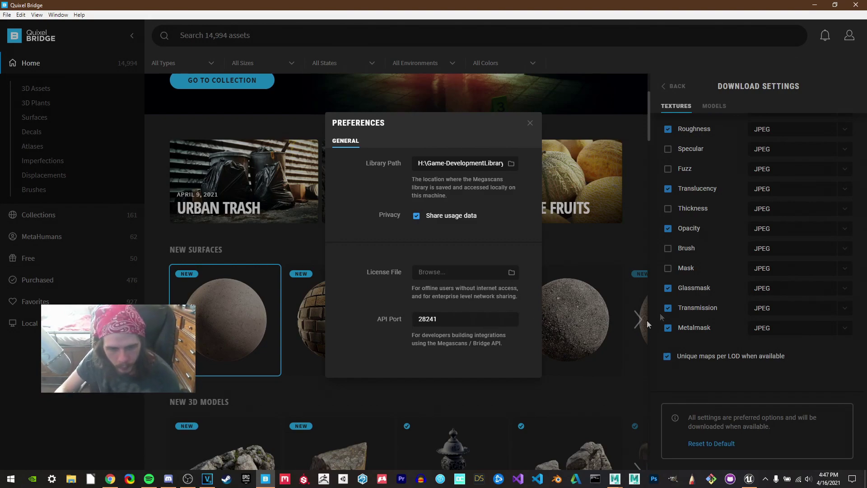
{"action": "left_click", "coordinate": [530, 124]}
- Review the list of available plugins in the plugin manager, including the Unreal Engine one, and close it
{"action": "left_click", "coordinate": [24, 16]}
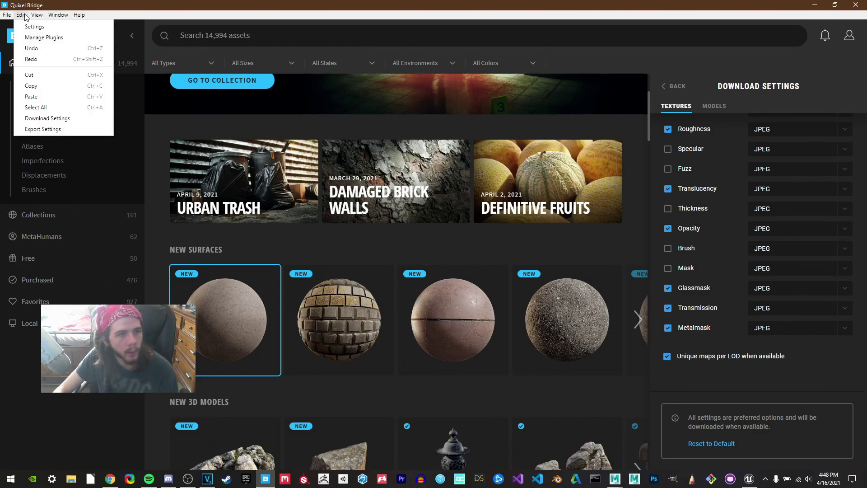
{"action": "left_click", "coordinate": [44, 38]}
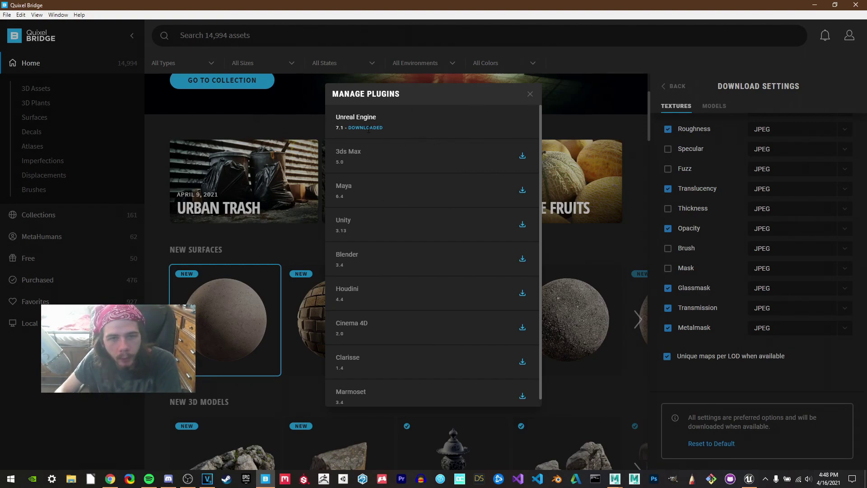
{"action": "left_click", "coordinate": [529, 95]}
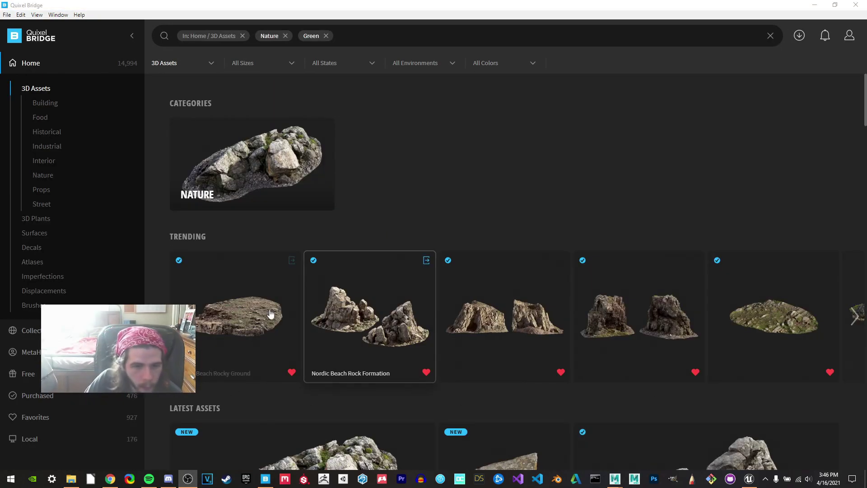
- Browse the Nature 3D assets and view the details and related assets of Nordic Beach Rocks
{"action": "scroll", "coordinate": [270, 313], "scroll_direction": "down", "scroll_amount": 1}
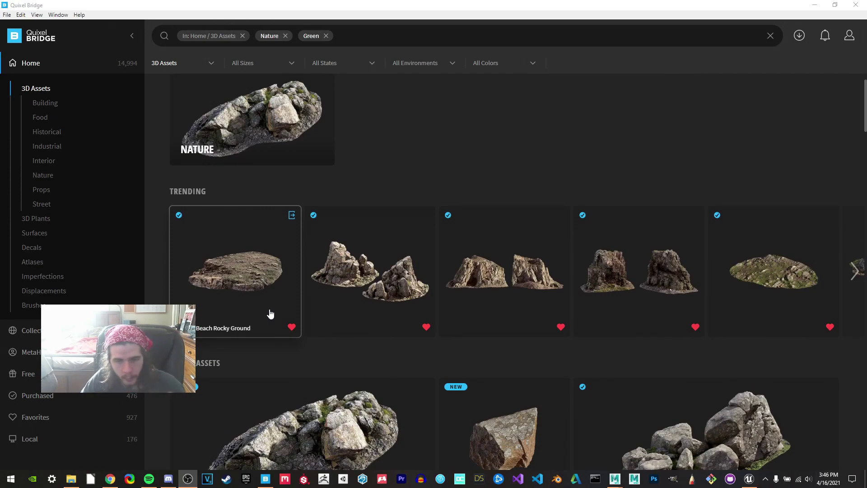
{"action": "scroll", "coordinate": [270, 314], "scroll_direction": "down", "scroll_amount": 3}
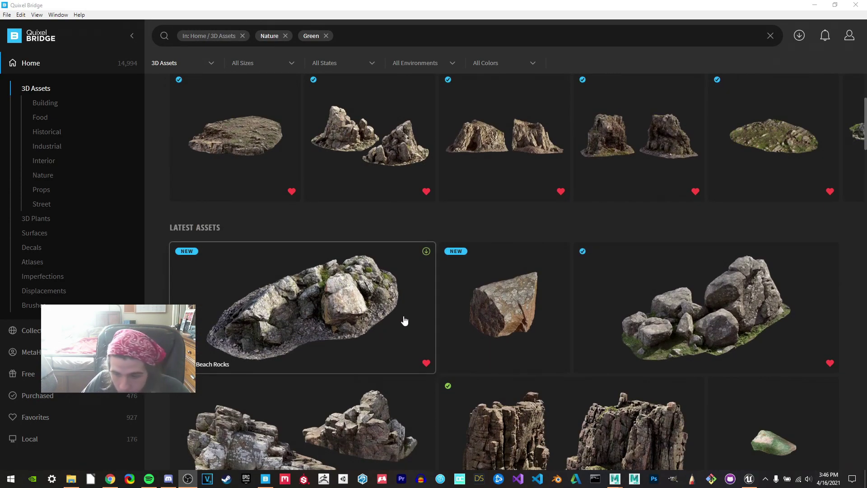
{"action": "scroll", "coordinate": [501, 325], "scroll_direction": "down", "scroll_amount": 3}
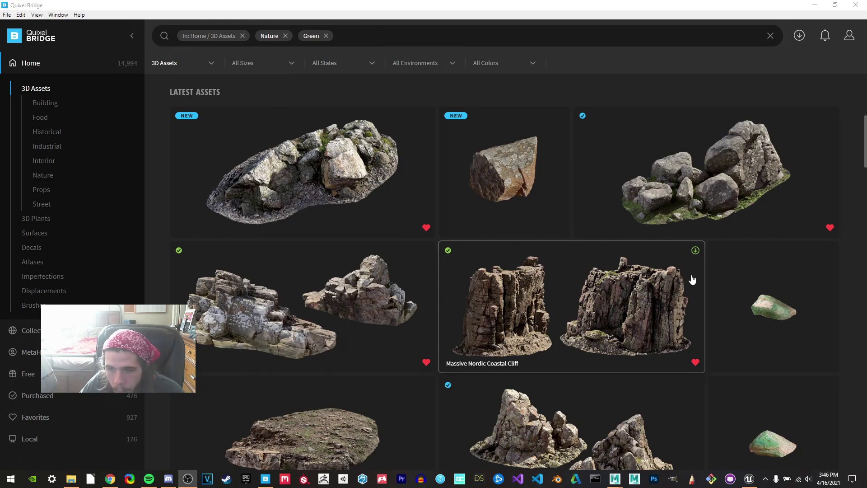
{"action": "scroll", "coordinate": [577, 267], "scroll_direction": "up", "scroll_amount": 3}
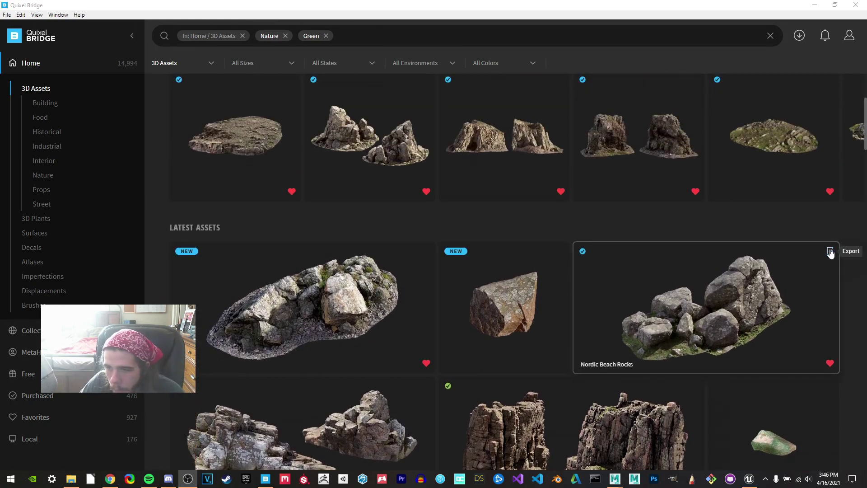
{"action": "left_click", "coordinate": [693, 282]}
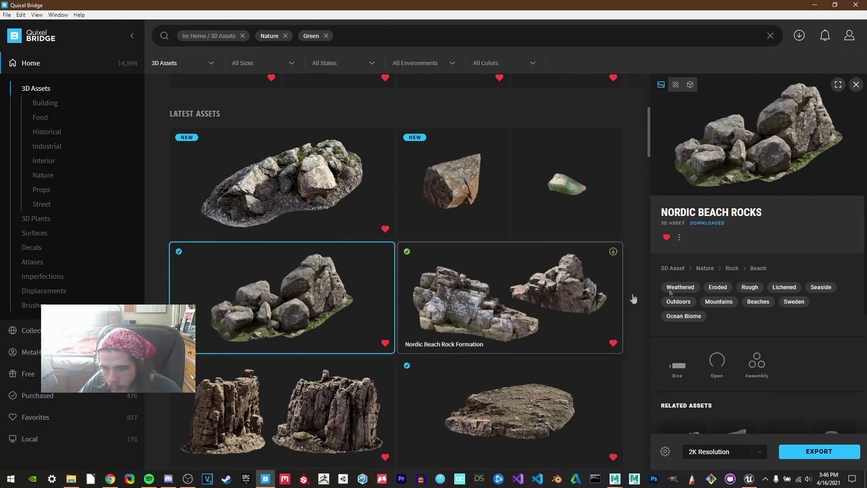
{"action": "scroll", "coordinate": [681, 306], "scroll_direction": "down", "scroll_amount": 3}
{"action": "scroll", "coordinate": [718, 342], "scroll_direction": "up", "scroll_amount": 3}
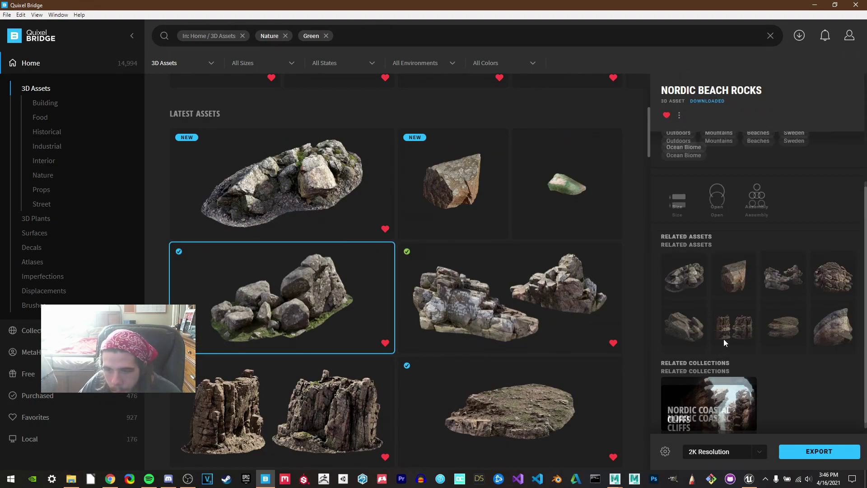
{"action": "scroll", "coordinate": [787, 316], "scroll_direction": "down", "scroll_amount": 3}
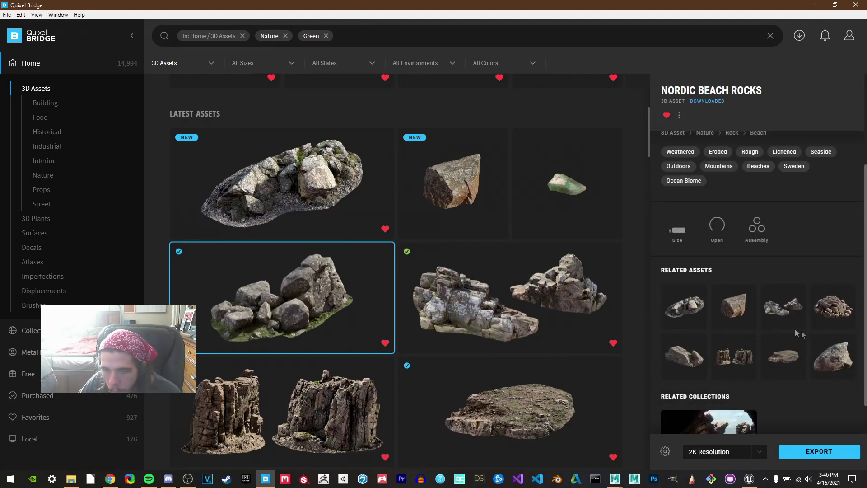
- Set the Nordic Beach Rocks resolution to 4K, glance at the neighbouring rock assets, and reselect Nordic Beach Rocks
{"action": "left_click", "coordinate": [710, 454]}
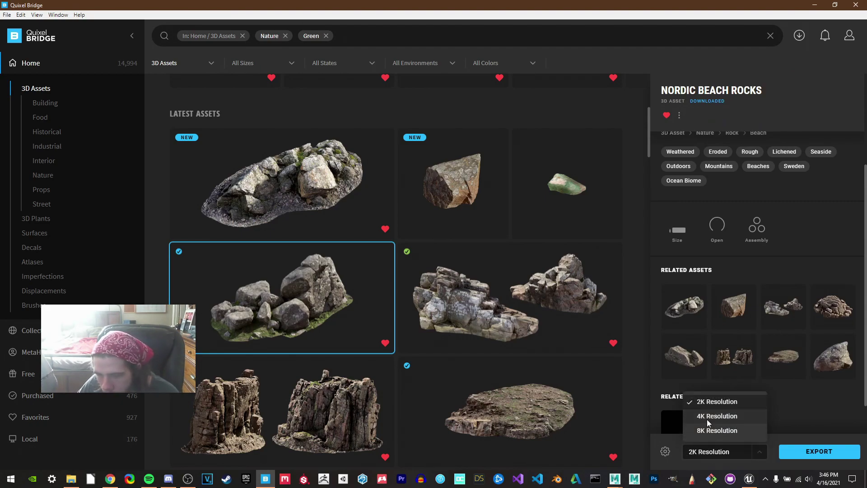
{"action": "left_click", "coordinate": [710, 416]}
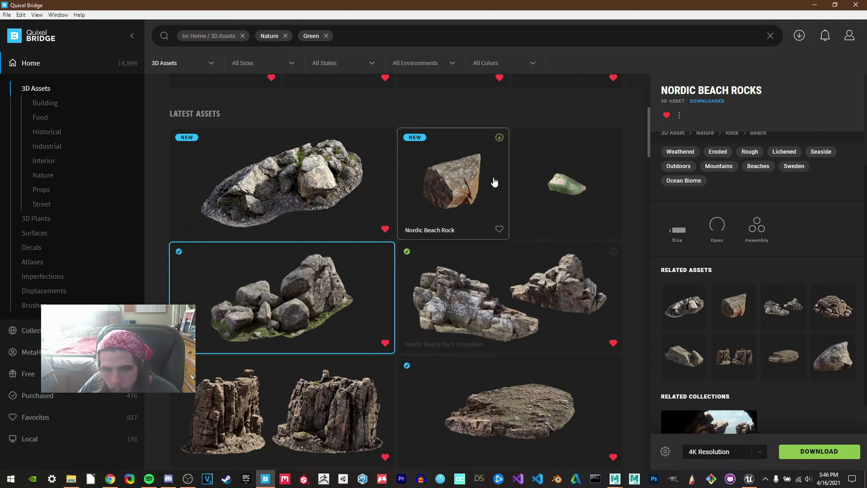
{"action": "left_click", "coordinate": [494, 180]}
{"action": "left_click", "coordinate": [328, 189]}
{"action": "left_click", "coordinate": [384, 298]}
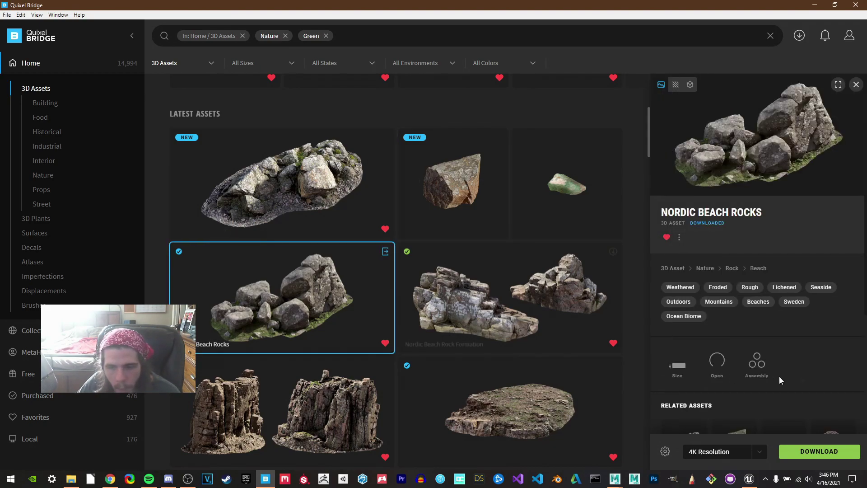
- Switch Nordic Beach Rocks through 8K, 2K, 4K and back to 2K to compare when download or export is offered
{"action": "left_click", "coordinate": [745, 456]}
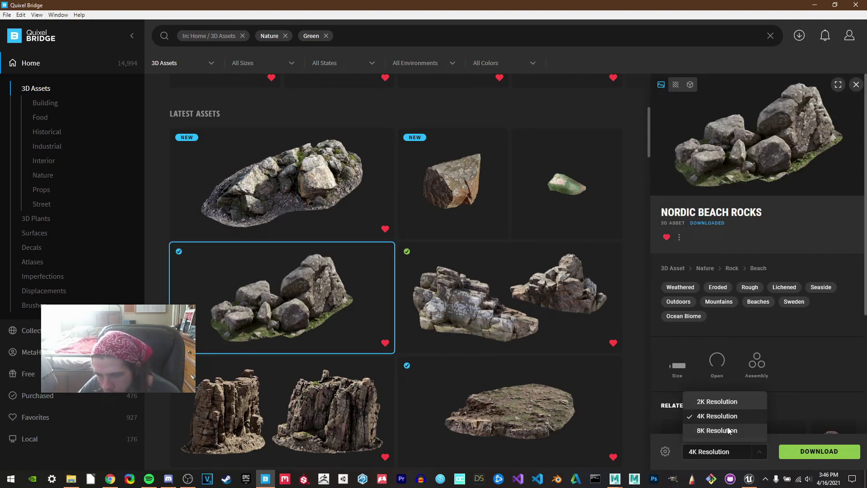
{"action": "left_click", "coordinate": [729, 430]}
{"action": "left_click", "coordinate": [724, 456]}
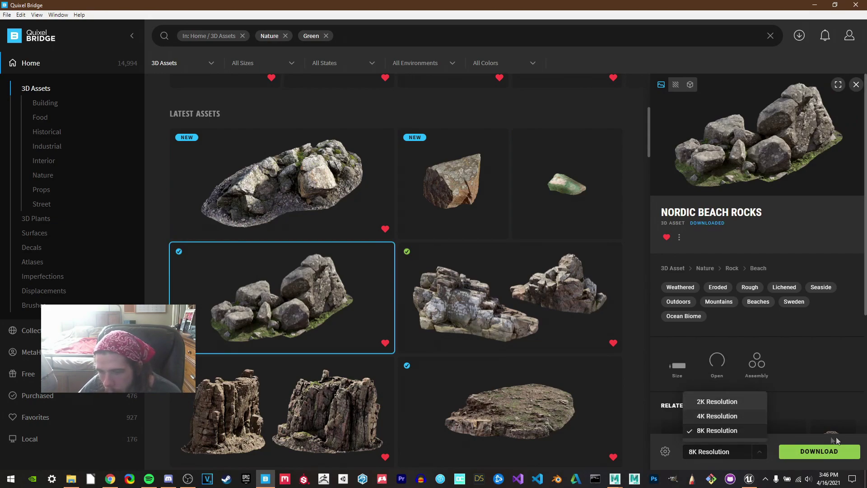
{"action": "left_click", "coordinate": [730, 405]}
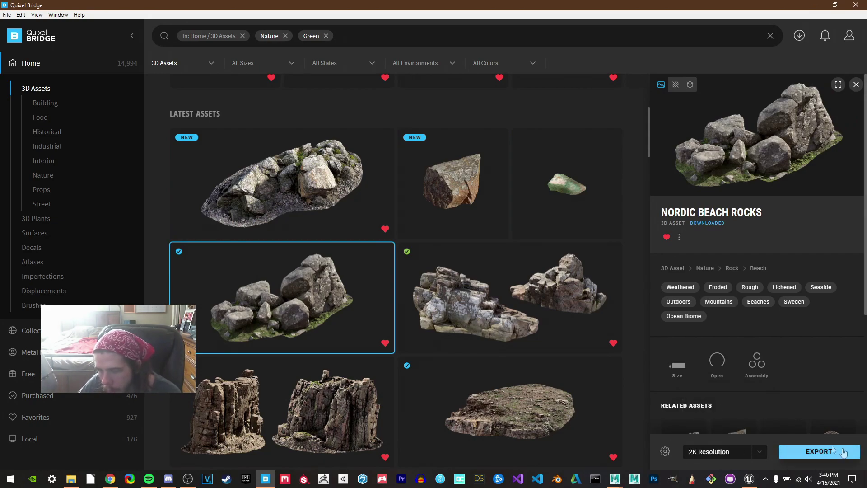
{"action": "left_click", "coordinate": [748, 456]}
{"action": "left_click", "coordinate": [730, 415]}
{"action": "left_click", "coordinate": [730, 457]}
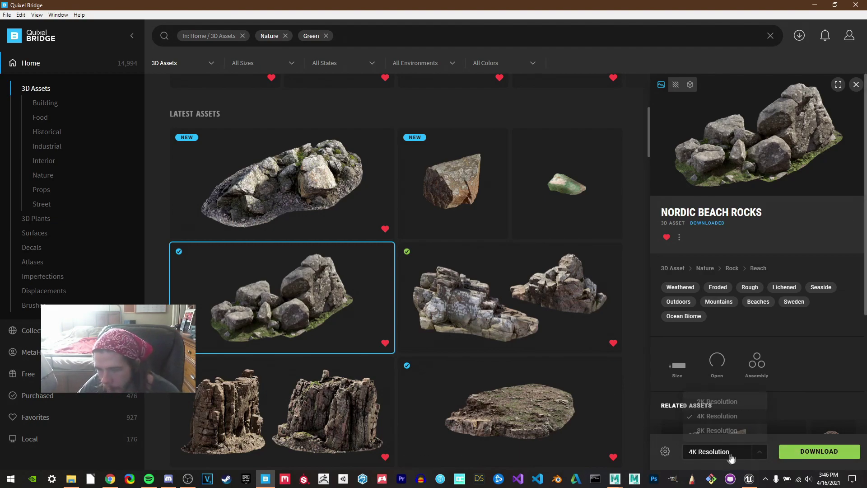
{"action": "left_click", "coordinate": [723, 401]}
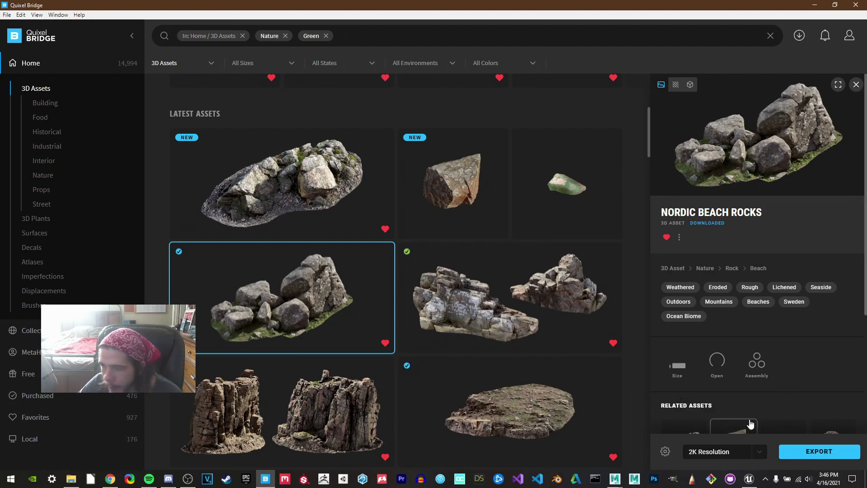
- Export Nordic Beach Rocks at 2K resolution to Unreal Engine, and close the notification and asset details
{"action": "left_click", "coordinate": [815, 455]}
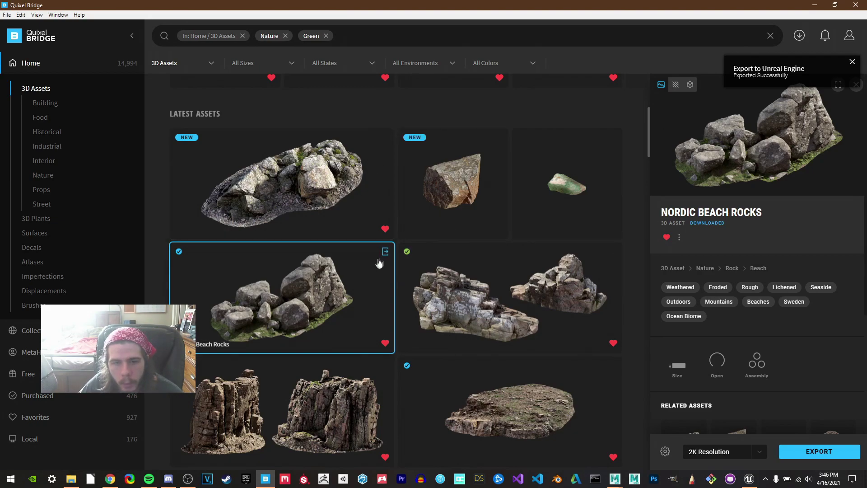
{"action": "left_click", "coordinate": [852, 62]}
{"action": "left_click", "coordinate": [855, 84]}
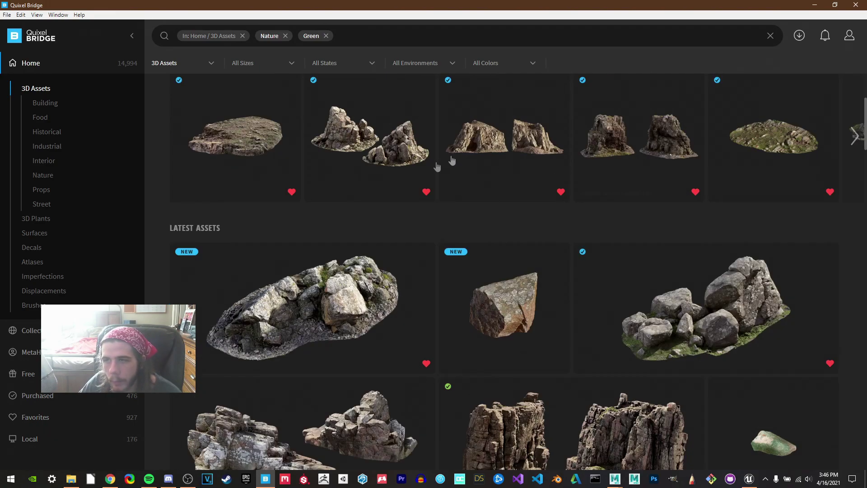
- Switch to Unreal Engine, open the Megascans content folder, and filter its contents to Static Mesh assets
{"action": "scroll", "coordinate": [429, 261], "scroll_direction": "up", "scroll_amount": 4}
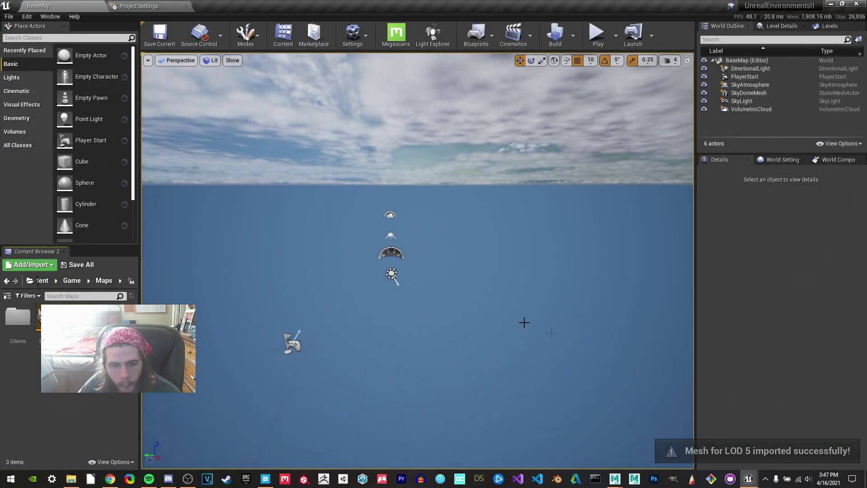
{"action": "left_click", "coordinate": [48, 284]}
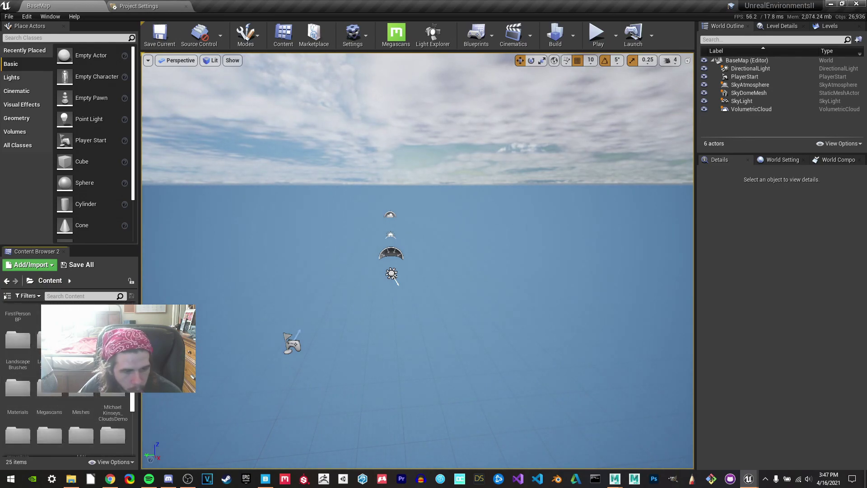
{"action": "left_click", "coordinate": [39, 401]}
{"action": "double_click", "coordinate": [38, 401]}
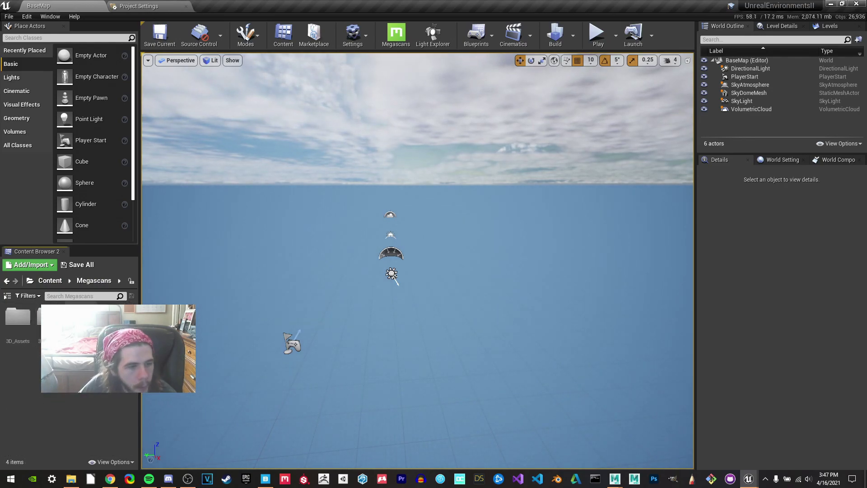
{"action": "left_click", "coordinate": [28, 296]}
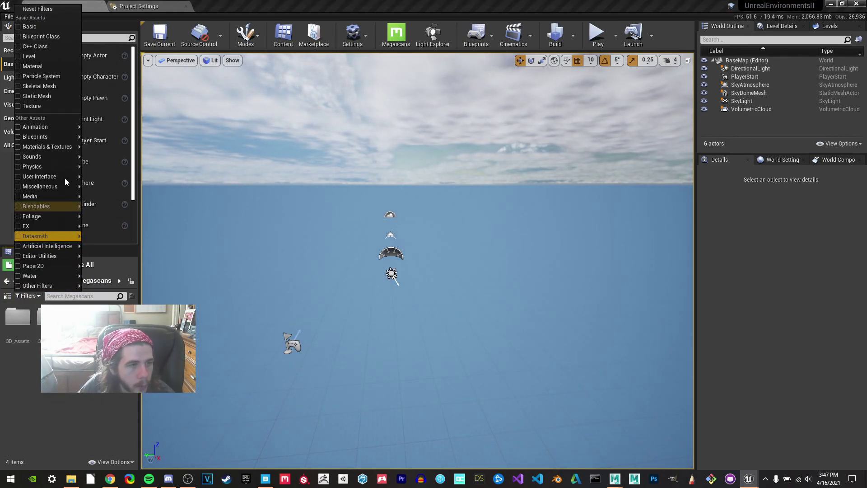
{"action": "left_click", "coordinate": [36, 96]}
- Find the Nordic_Beach_Rocks_LOD0 static mesh among the Megascans assets and place it in the BaseMap level
{"action": "scroll", "coordinate": [65, 384], "scroll_direction": "down", "scroll_amount": 15}
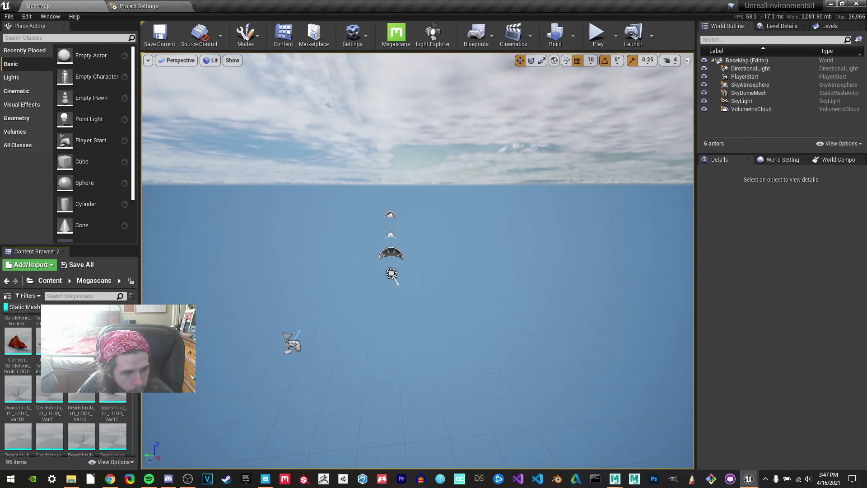
{"action": "scroll", "coordinate": [66, 384], "scroll_direction": "down", "scroll_amount": 15}
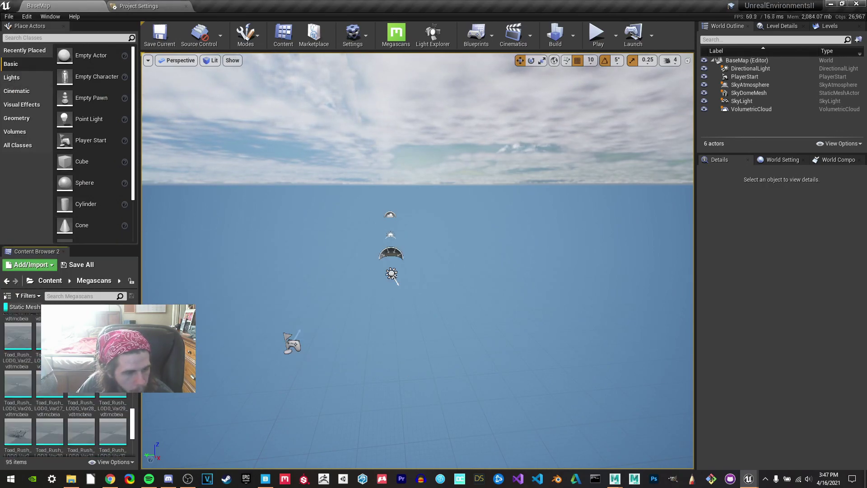
{"action": "scroll", "coordinate": [65, 383], "scroll_direction": "up", "scroll_amount": 15}
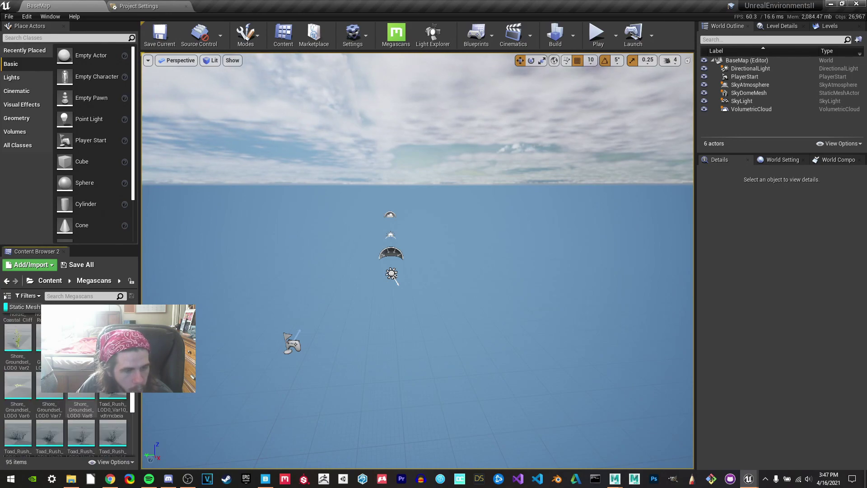
{"action": "scroll", "coordinate": [65, 384], "scroll_direction": "down", "scroll_amount": 3}
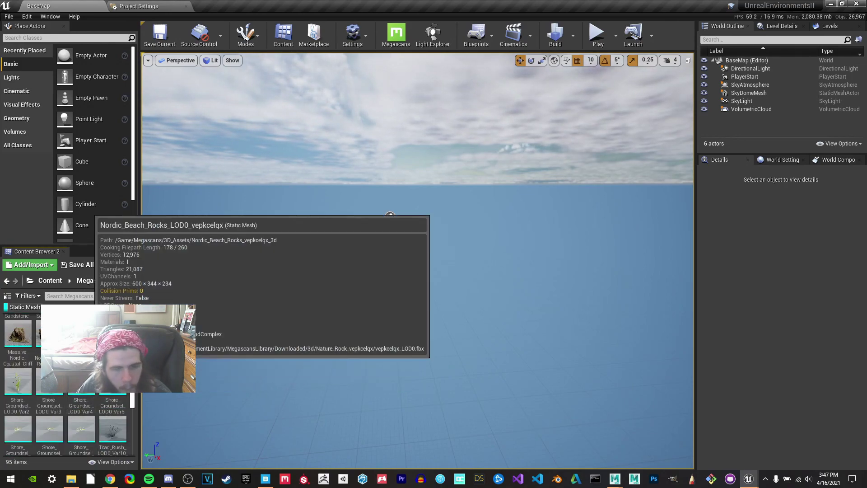
{"action": "left_click_drag", "start_coordinate": [50, 334], "coordinate": [557, 288]}
{"action": "right_click_drag", "start_coordinate": [453, 298], "coordinate": [492, 329]}
{"action": "right_click_drag", "start_coordinate": [420, 334], "coordinate": [446, 303]}
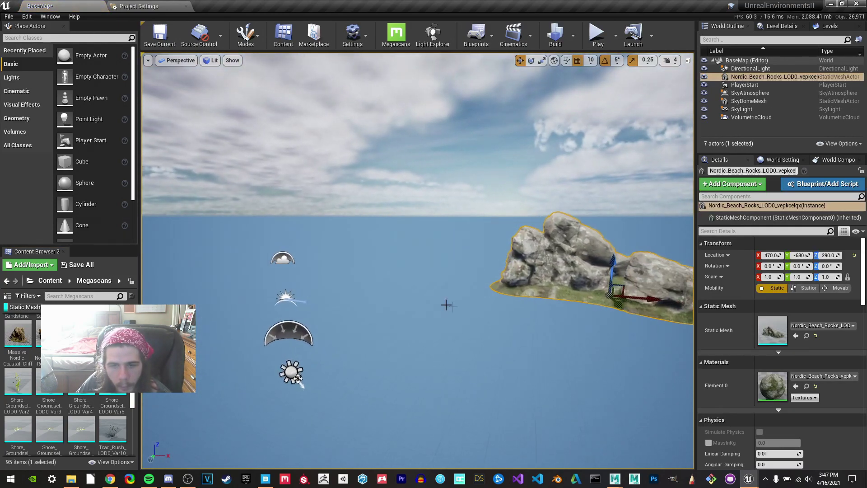
- Reset the Nordic Beach Rocks location to the origin, and move the mesh along the X axis to about -320
{"action": "left_click", "coordinate": [854, 256]}
{"action": "right_click_drag", "start_coordinate": [570, 291], "coordinate": [506, 285]}
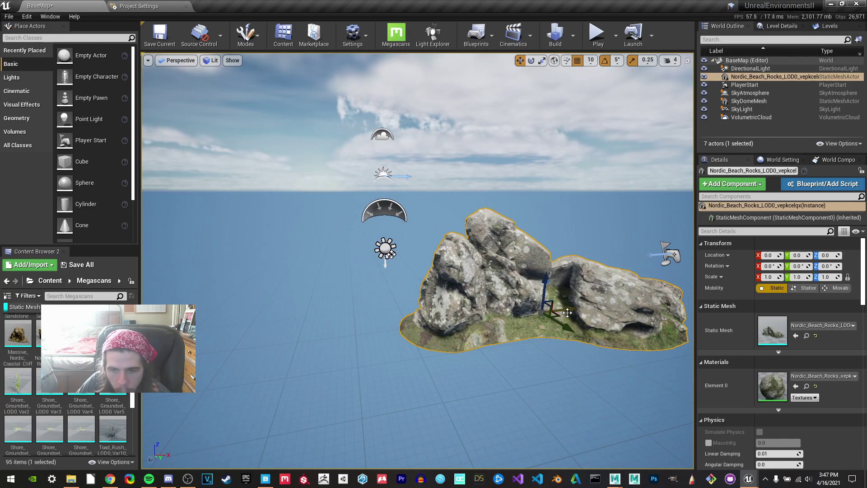
{"action": "left_click_drag", "start_coordinate": [568, 311], "coordinate": [431, 317]}
{"action": "mouse_move", "coordinate": [431, 317]}
{"action": "right_mouse_down"}
{"action": "mouse_move", "coordinate": [361, 354]}
{"action": "mouse_move", "coordinate": [496, 308]}
{"action": "mouse_move", "coordinate": [445, 307]}
{"action": "right_mouse_up"}
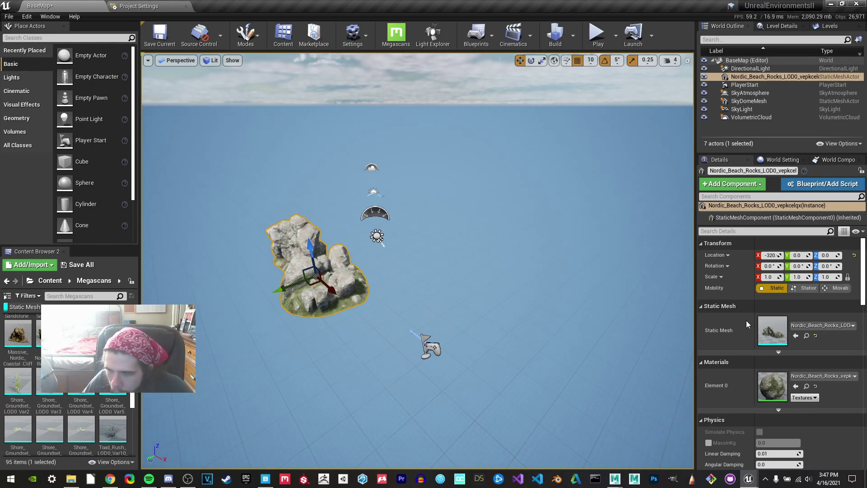
- Open the Nordic Beach Rocks static mesh for editing and set its Collision Complexity to Use Complex Collision As Simple
{"action": "double_click", "coordinate": [784, 325]}
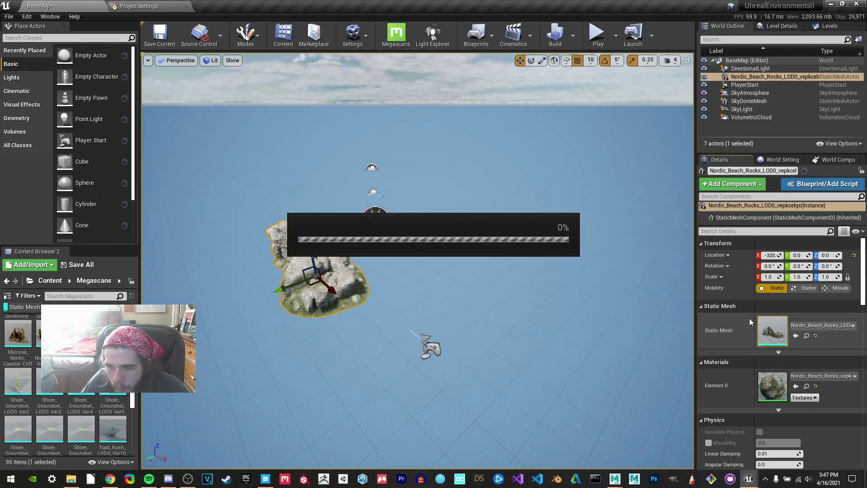
{"action": "scroll", "coordinate": [695, 280], "scroll_direction": "down", "scroll_amount": 5}
{"action": "scroll", "coordinate": [718, 262], "scroll_direction": "down", "scroll_amount": 3}
{"action": "scroll", "coordinate": [568, 249], "scroll_direction": "down", "scroll_amount": 5}
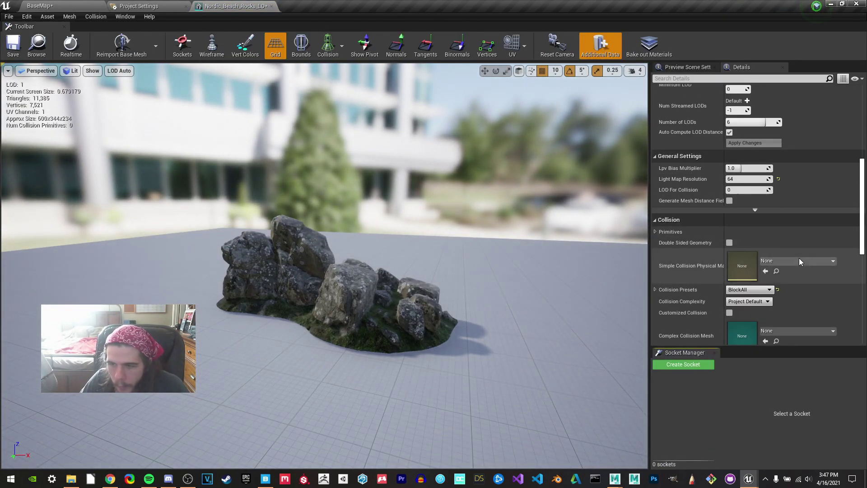
{"action": "scroll", "coordinate": [798, 261], "scroll_direction": "down", "scroll_amount": 2}
{"action": "scroll", "coordinate": [505, 224], "scroll_direction": "up", "scroll_amount": 5}
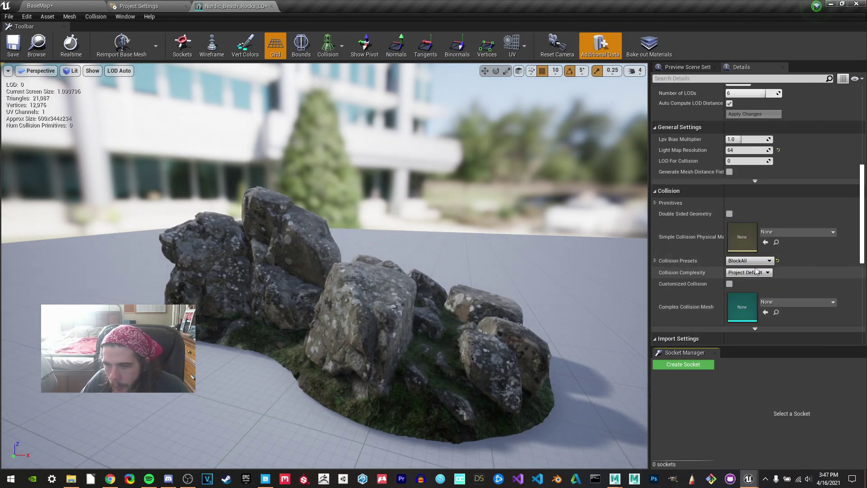
{"action": "left_click", "coordinate": [756, 272]}
{"action": "left_click", "coordinate": [763, 282]}
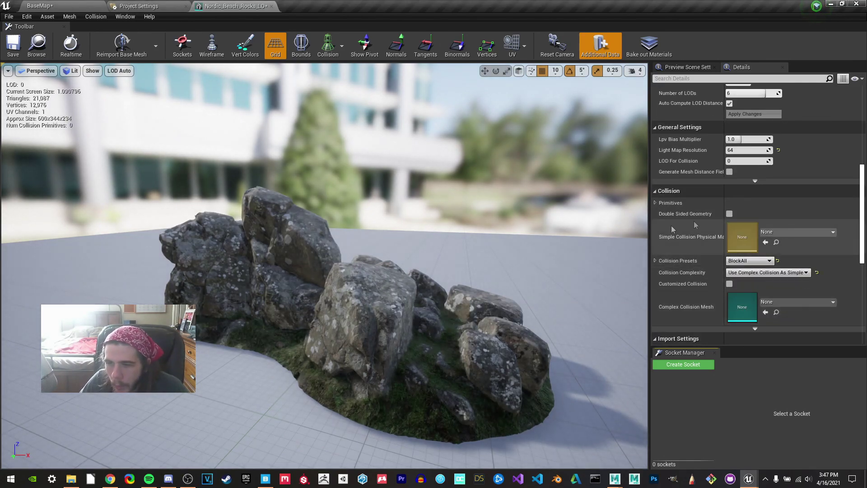
{"action": "scroll", "coordinate": [437, 247], "scroll_direction": "down", "scroll_amount": 5}
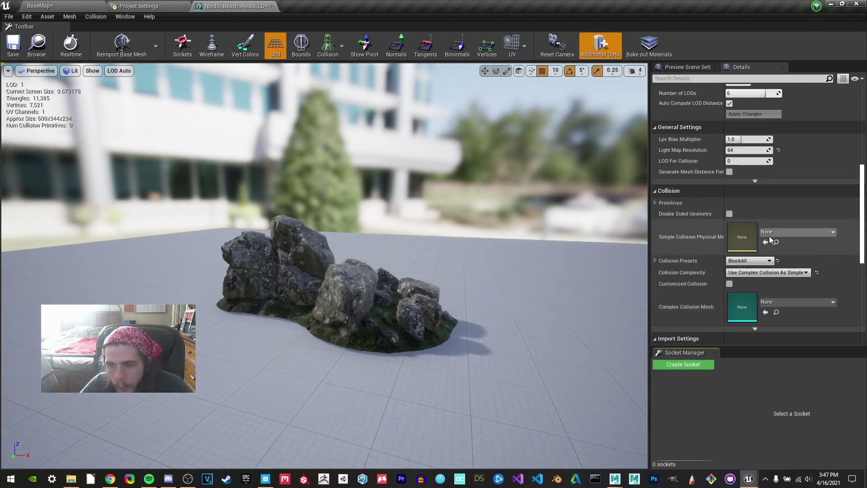
{"action": "scroll", "coordinate": [470, 243], "scroll_direction": "up", "scroll_amount": 5}
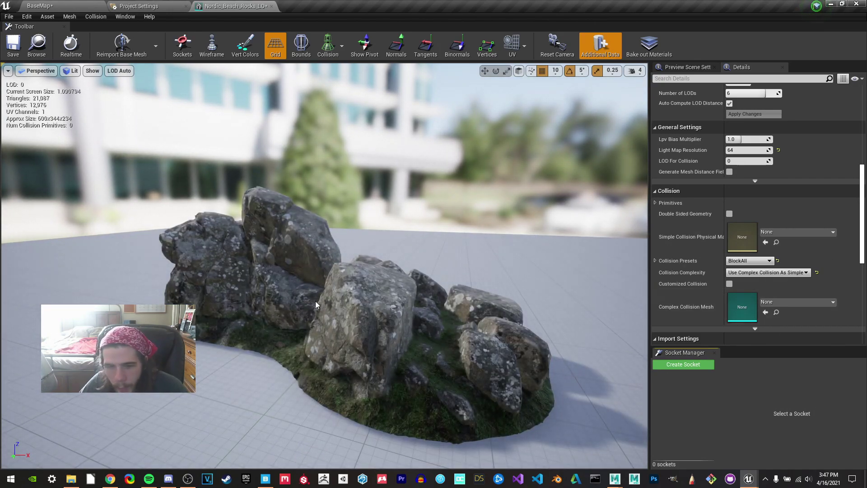
{"action": "right_click_drag", "start_coordinate": [315, 302], "coordinate": [310, 306]}
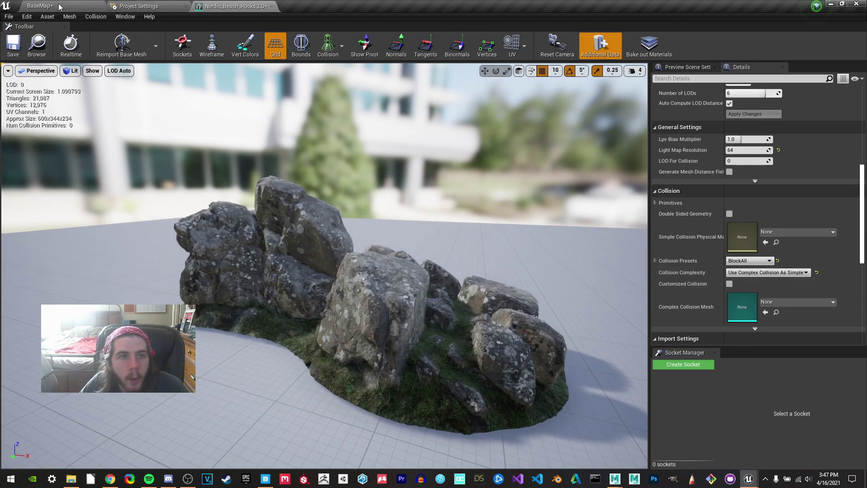
- Return to the BaseMap level and save all modified content, including the level, the rock mesh and its textures
{"action": "left_click", "coordinate": [43, 5]}
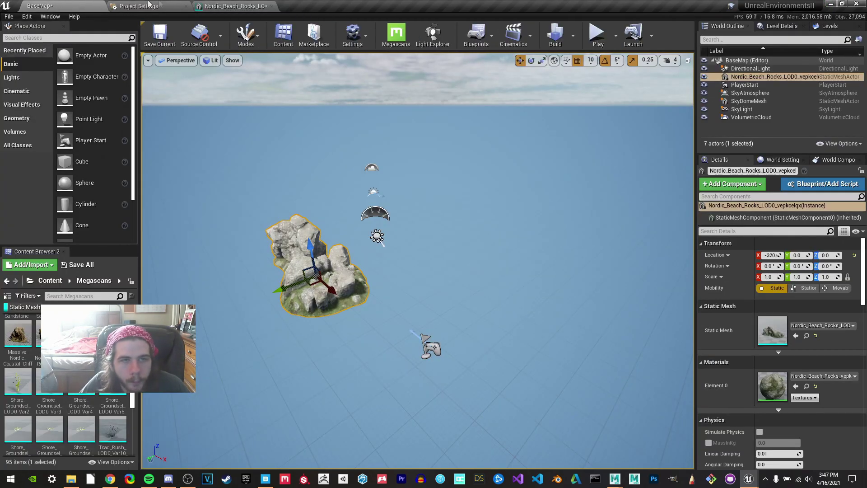
{"action": "left_click", "coordinate": [231, 5]}
{"action": "left_click", "coordinate": [44, 5]}
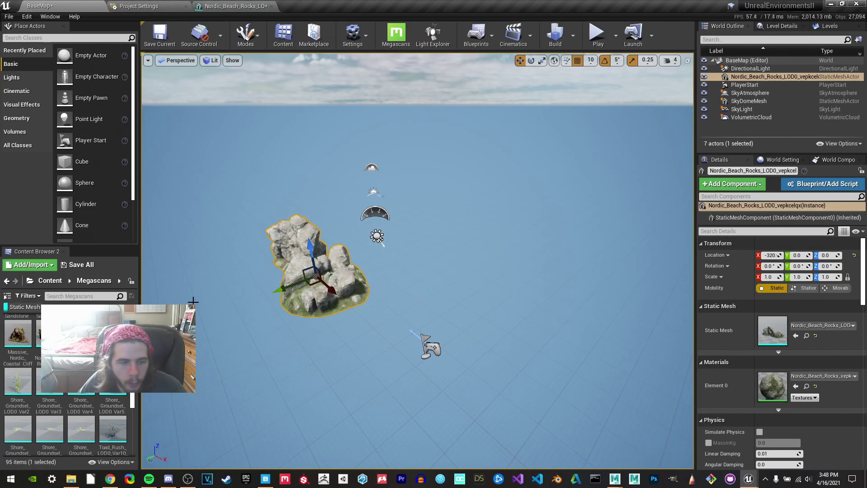
{"action": "left_click", "coordinate": [96, 265]}
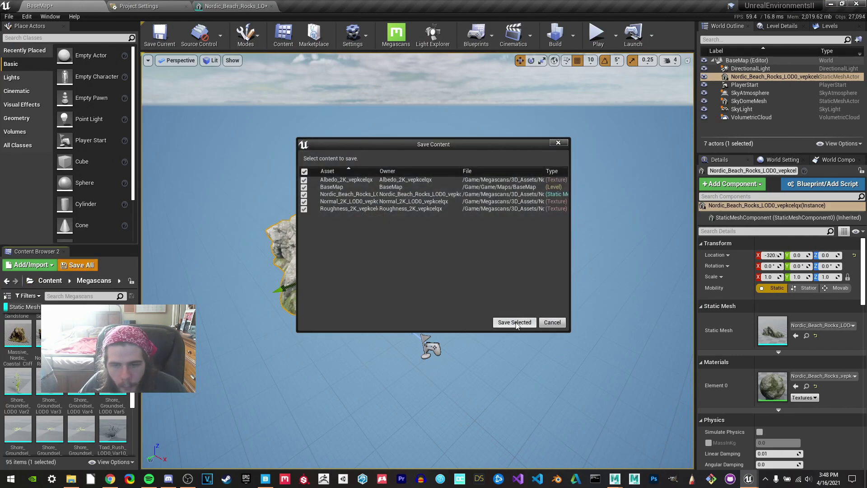
{"action": "left_click", "coordinate": [515, 325]}
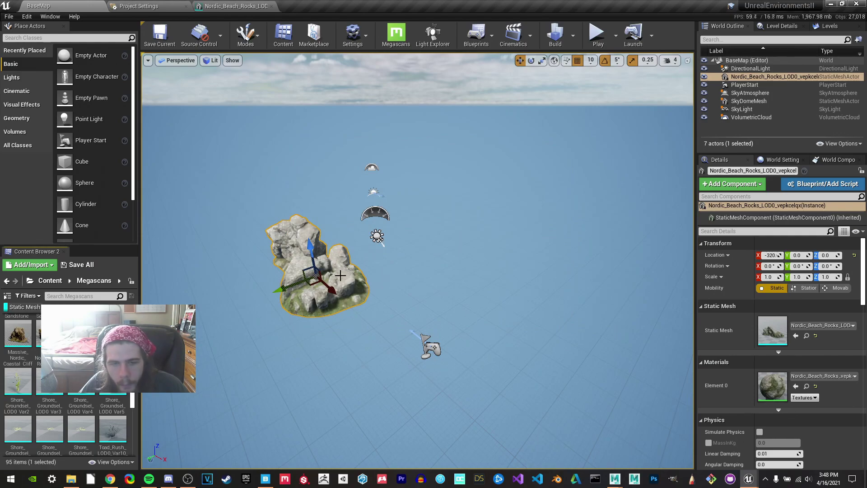
- Examine the placed Nordic Beach Rocks from several angles in the level
{"action": "right_click_drag", "start_coordinate": [452, 279], "coordinate": [298, 277]}
{"action": "key", "text": "a"}
{"action": "key", "text": "w"}
{"action": "key", "text": "d"}
{"action": "key", "text": "w"}
{"action": "key", "text": "s"}
{"action": "right_click_drag", "start_coordinate": [393, 341], "coordinate": [323, 254]}
{"action": "key", "text": "d"}
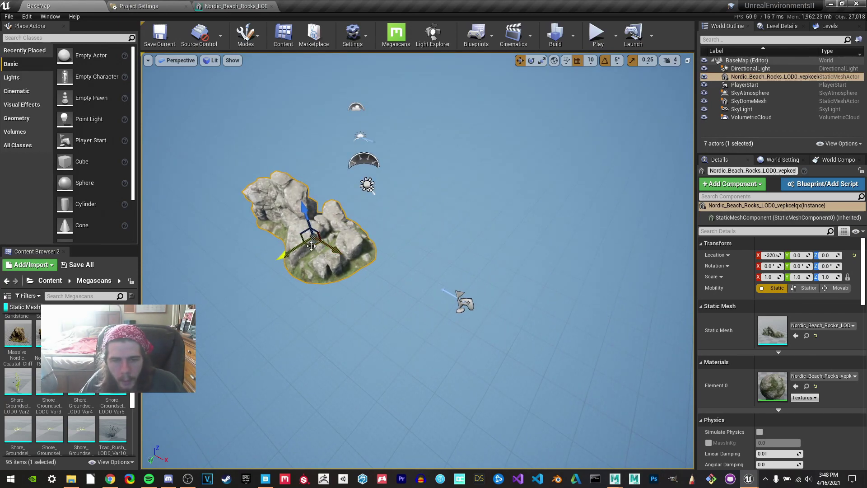
{"action": "key", "text": "w"}
{"action": "right_click_drag", "start_coordinate": [367, 252], "coordinate": [323, 251]}
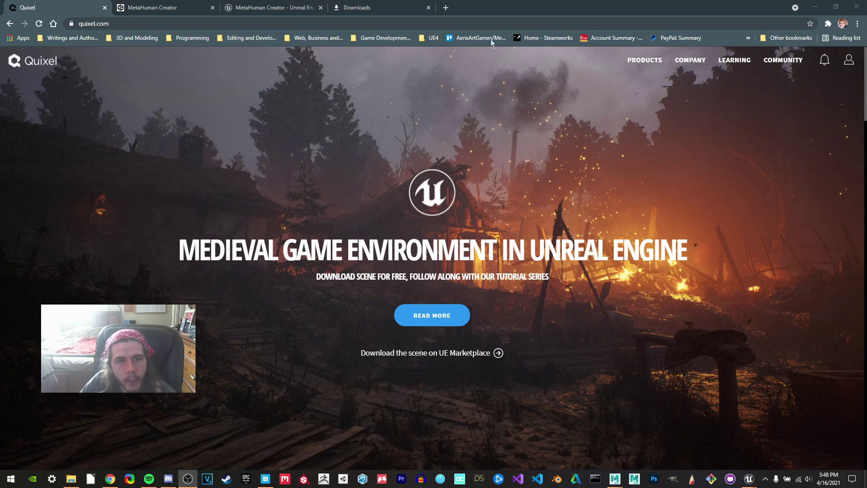
- Switch to the web browser, review the Unreal Engine MetaHuman Creator page, and open its early access request page
{"action": "left_click", "coordinate": [278, 6]}
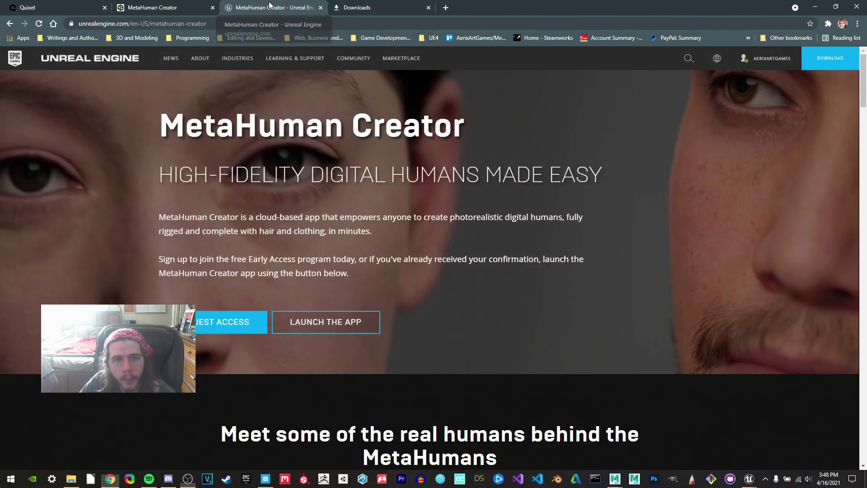
{"action": "scroll", "coordinate": [563, 212], "scroll_direction": "down", "scroll_amount": 8}
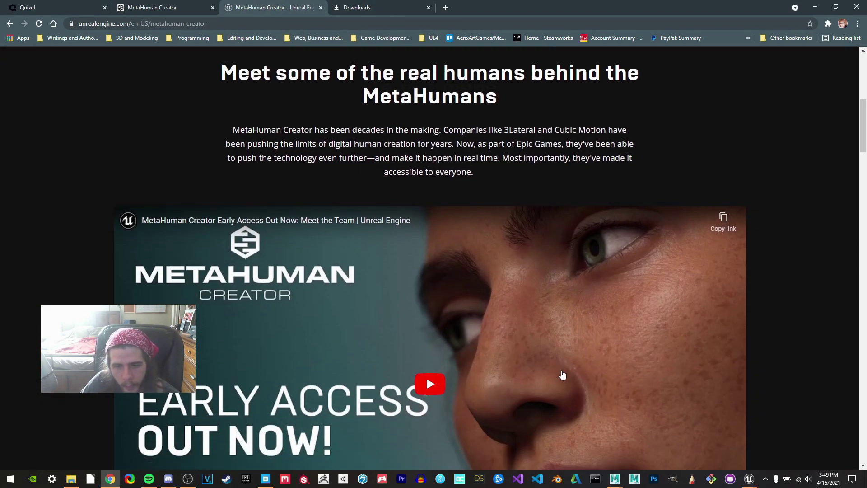
{"action": "scroll", "coordinate": [587, 248], "scroll_direction": "up", "scroll_amount": 8}
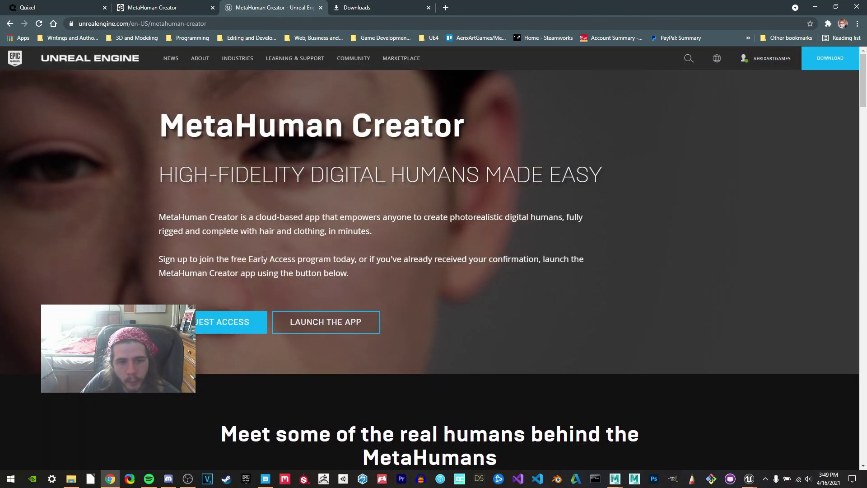
{"action": "left_click", "coordinate": [240, 321]}
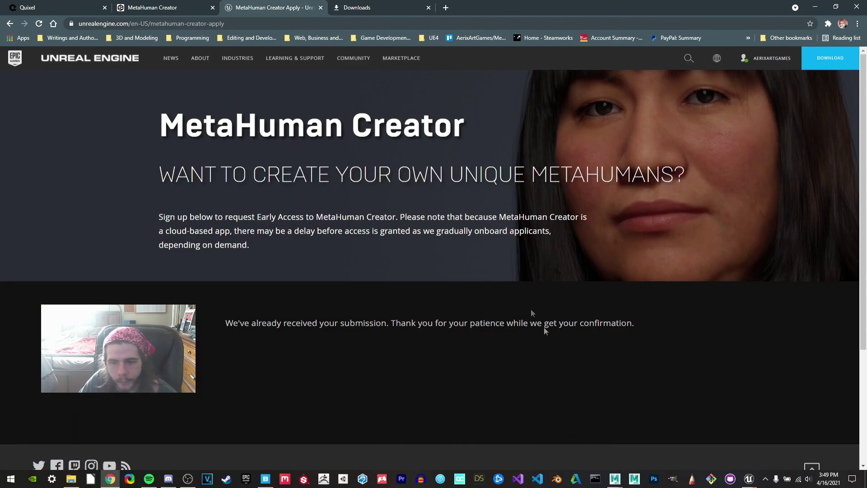
{"action": "scroll", "coordinate": [712, 193], "scroll_direction": "down", "scroll_amount": 4}
{"action": "left_click_drag", "start_coordinate": [745, 183], "coordinate": [186, 171]}
{"action": "left_click", "coordinate": [456, 162]}
{"action": "scroll", "coordinate": [414, 215], "scroll_direction": "up", "scroll_amount": 4}
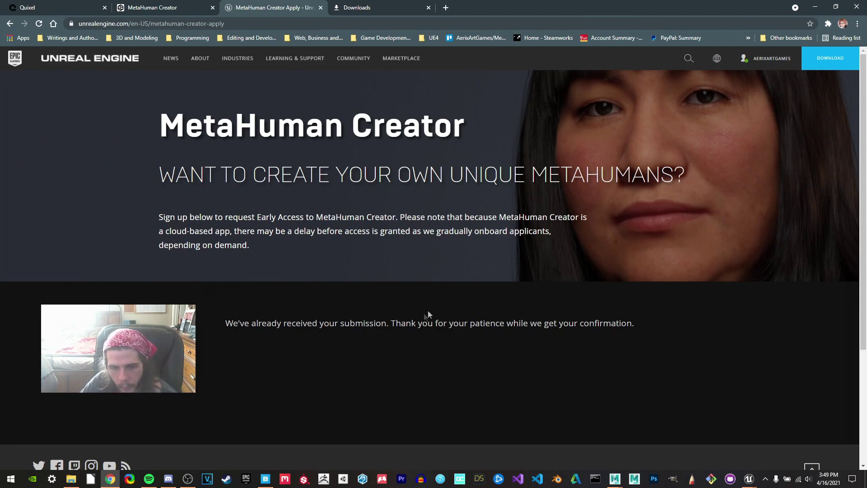
{"action": "scroll", "coordinate": [524, 319], "scroll_direction": "down", "scroll_amount": 3}
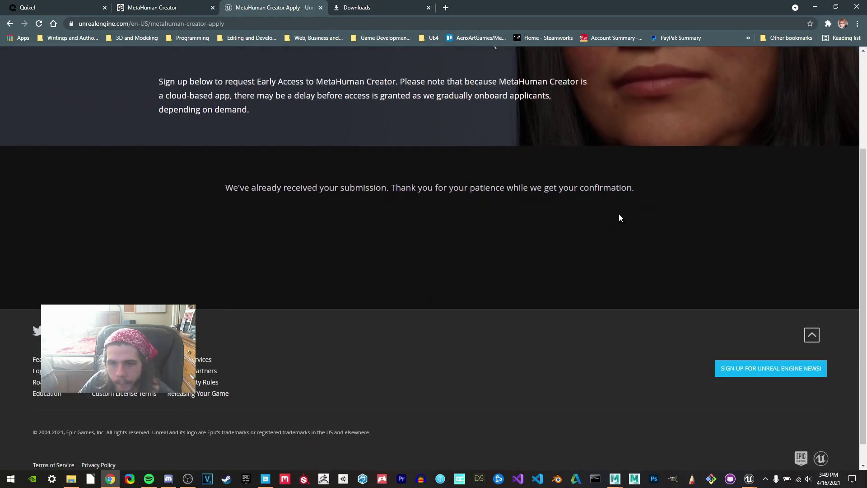
{"action": "scroll", "coordinate": [368, 217], "scroll_direction": "up", "scroll_amount": 3}
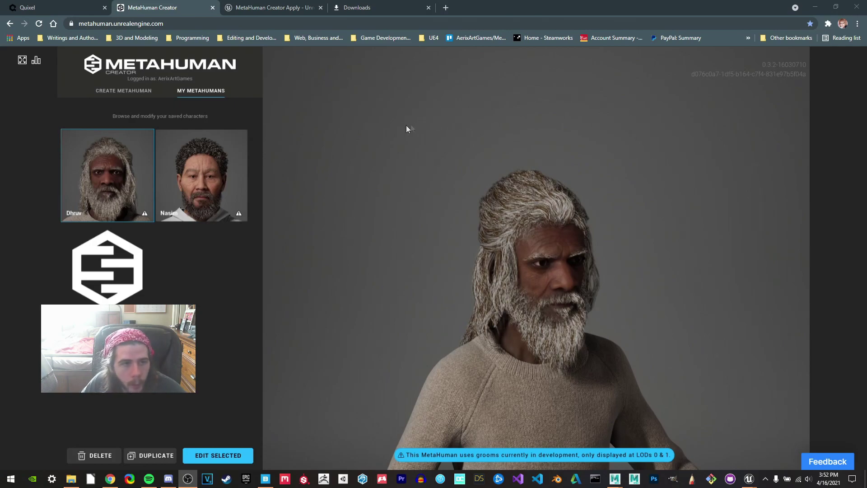
- Browse the preset characters offered as starting points for a new MetaHuman and preview the long-haired woman in the pink shirt
{"action": "left_click", "coordinate": [689, 130]}
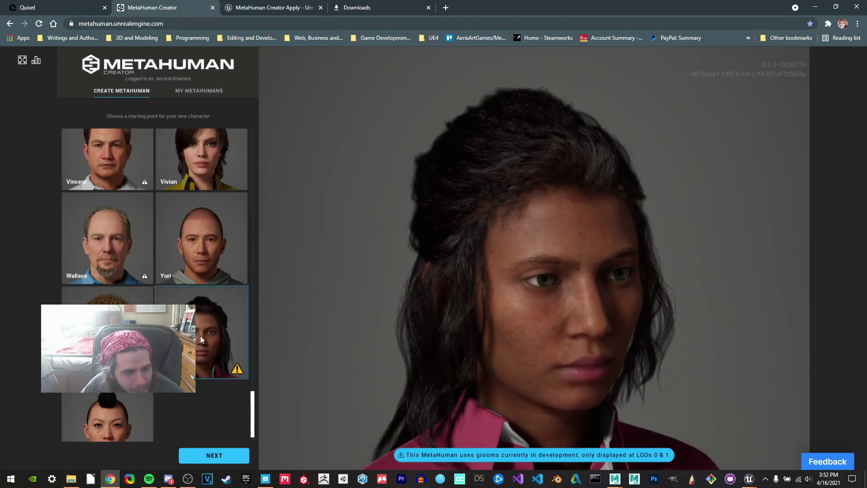
{"action": "scroll", "coordinate": [201, 339], "scroll_direction": "up", "scroll_amount": 5}
{"action": "scroll", "coordinate": [199, 340], "scroll_direction": "up", "scroll_amount": 10}
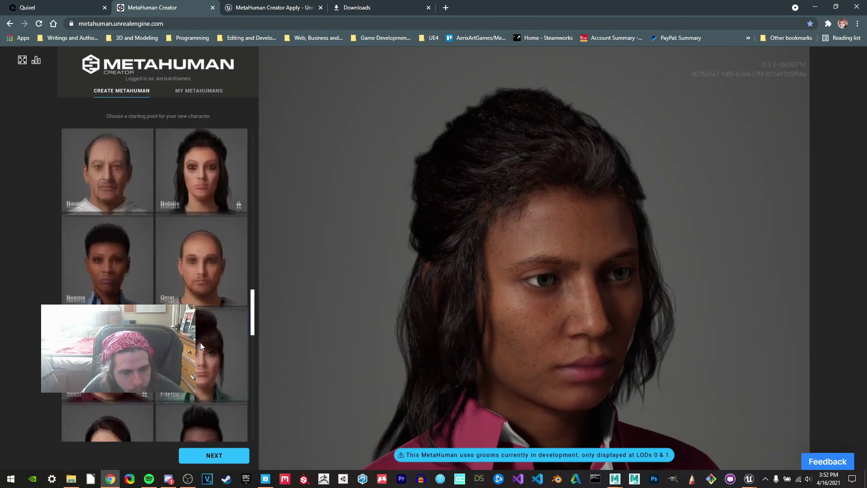
{"action": "scroll", "coordinate": [199, 342], "scroll_direction": "up", "scroll_amount": 8}
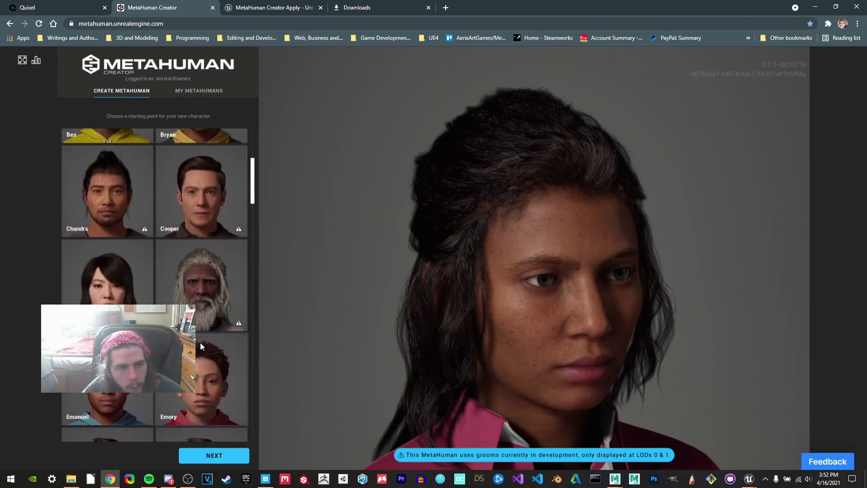
{"action": "scroll", "coordinate": [170, 278], "scroll_direction": "down", "scroll_amount": 9}
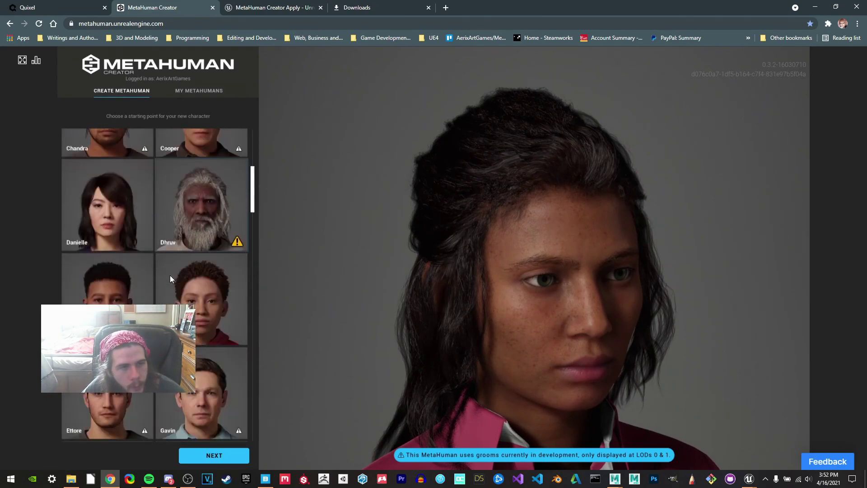
{"action": "scroll", "coordinate": [197, 302], "scroll_direction": "down", "scroll_amount": 10}
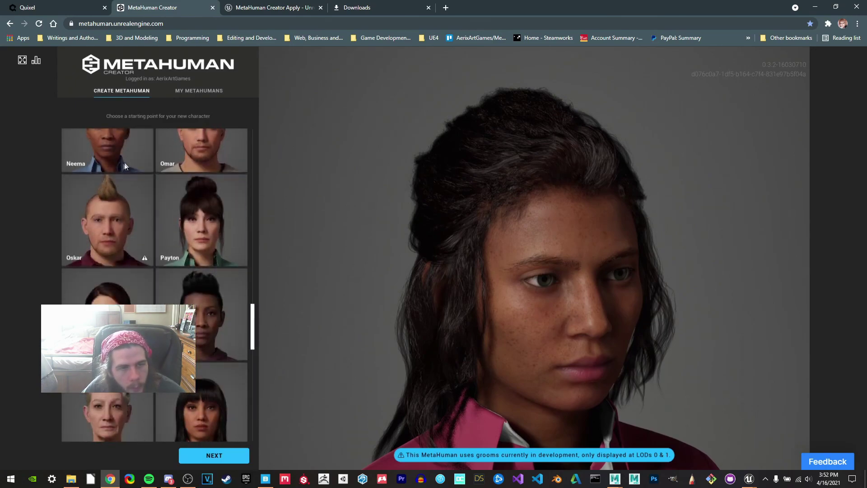
{"action": "scroll", "coordinate": [214, 308], "scroll_direction": "down", "scroll_amount": 6}
{"action": "left_click", "coordinate": [214, 308]}
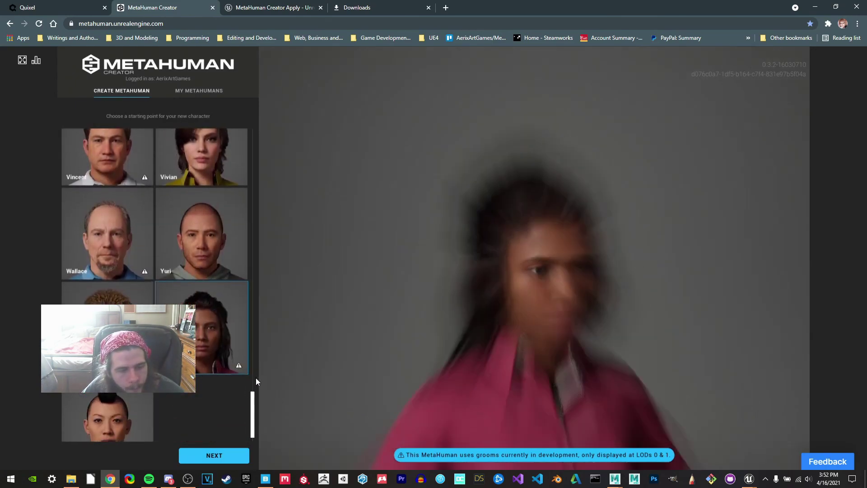
{"action": "scroll", "coordinate": [121, 280], "scroll_direction": "up", "scroll_amount": 2}
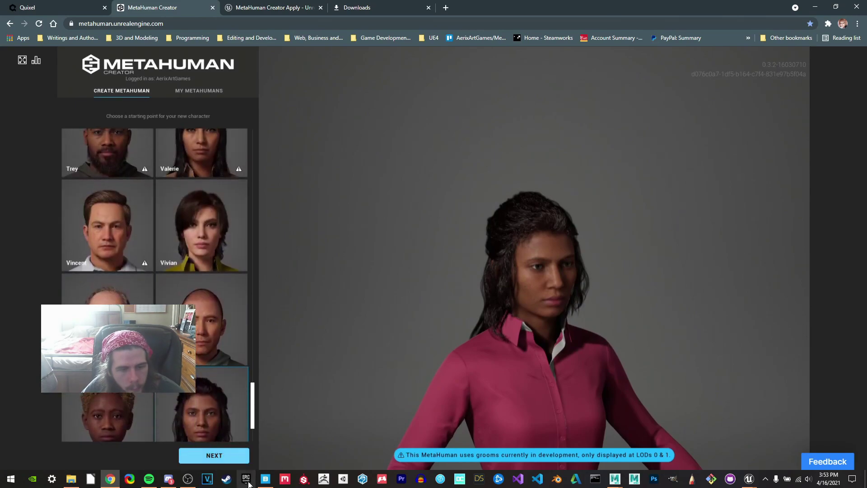
- Create a new MetaHuman from the Yuri preset and open it in the character editor
{"action": "left_click", "coordinate": [196, 324]}
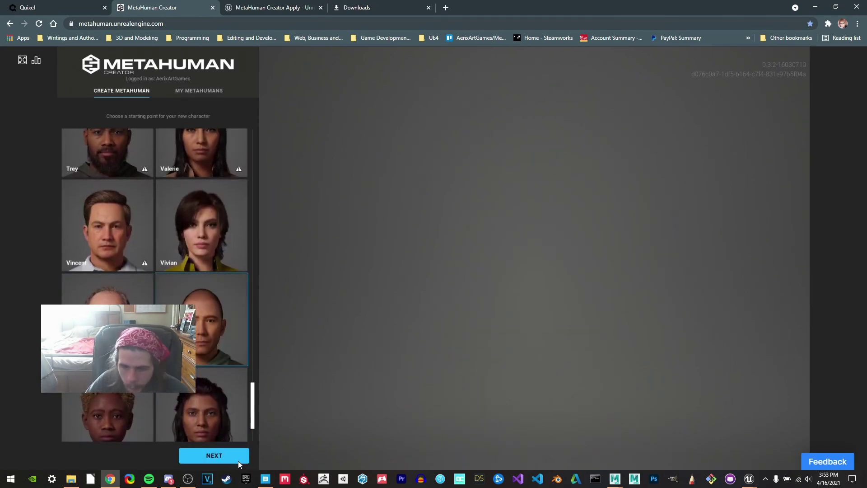
{"action": "left_click_drag", "start_coordinate": [493, 320], "coordinate": [532, 327]}
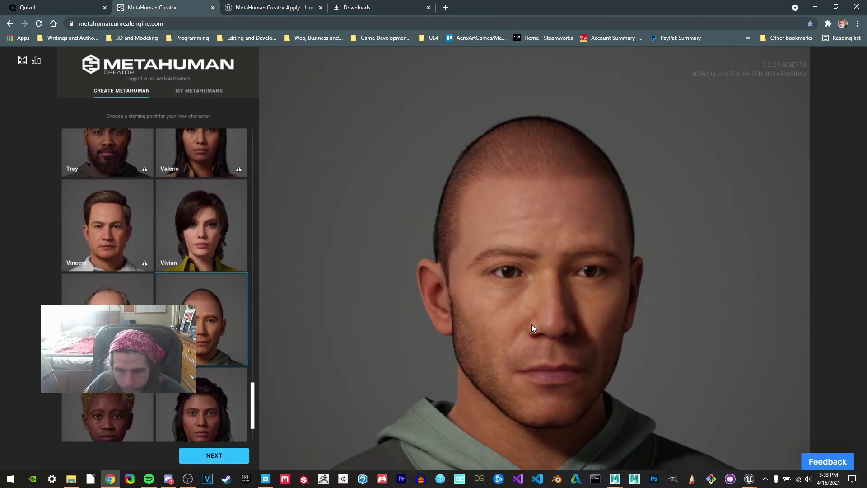
{"action": "left_click", "coordinate": [210, 454]}
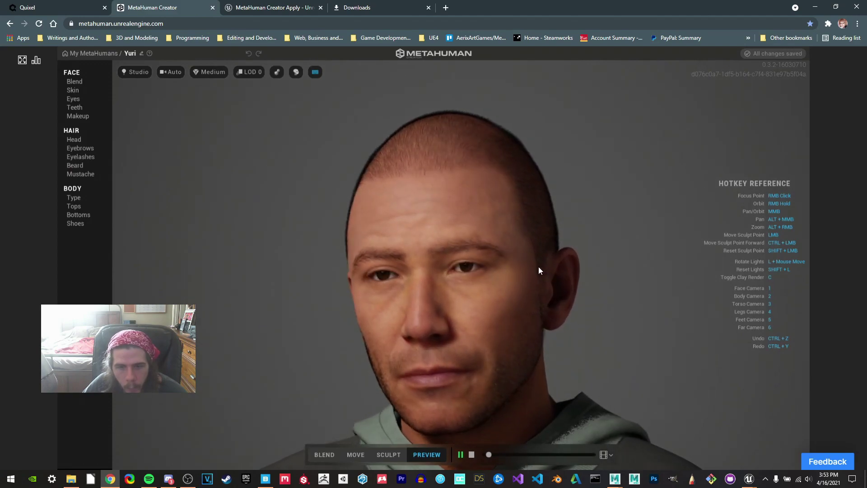
- Examine the character in its preview animation and look over the face in Sculpt mode from several angles
{"action": "scroll", "coordinate": [534, 294], "scroll_direction": "down", "scroll_amount": 3}
{"action": "scroll", "coordinate": [534, 294], "scroll_direction": "up", "scroll_amount": 1}
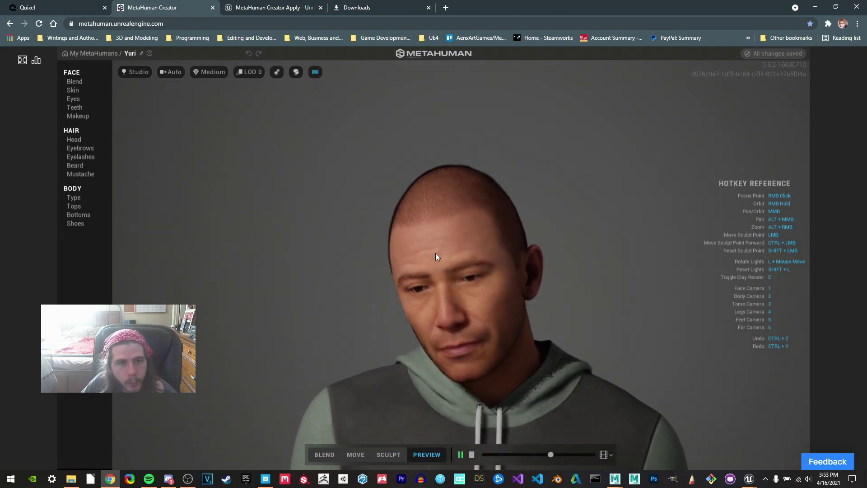
{"action": "left_click", "coordinate": [386, 454]}
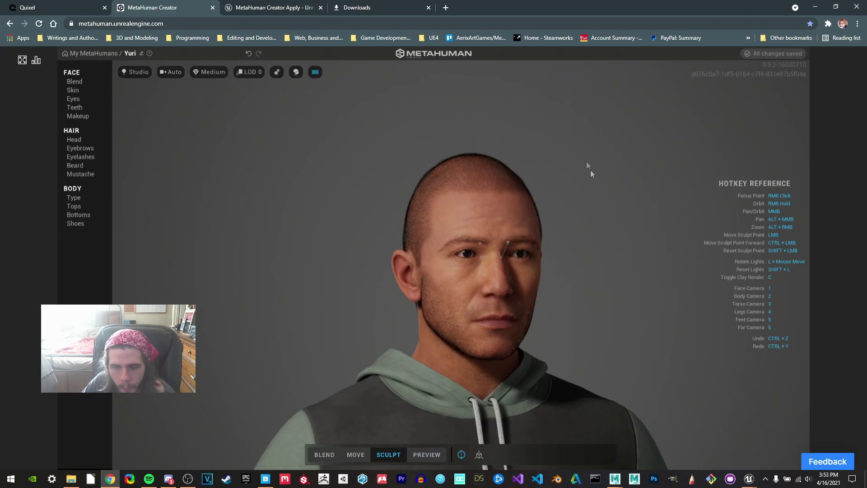
{"action": "mouse_move", "coordinate": [596, 194]}
{"action": "right_mouse_down"}
{"action": "mouse_move", "coordinate": [424, 238]}
{"action": "mouse_move", "coordinate": [545, 255]}
{"action": "right_mouse_up"}
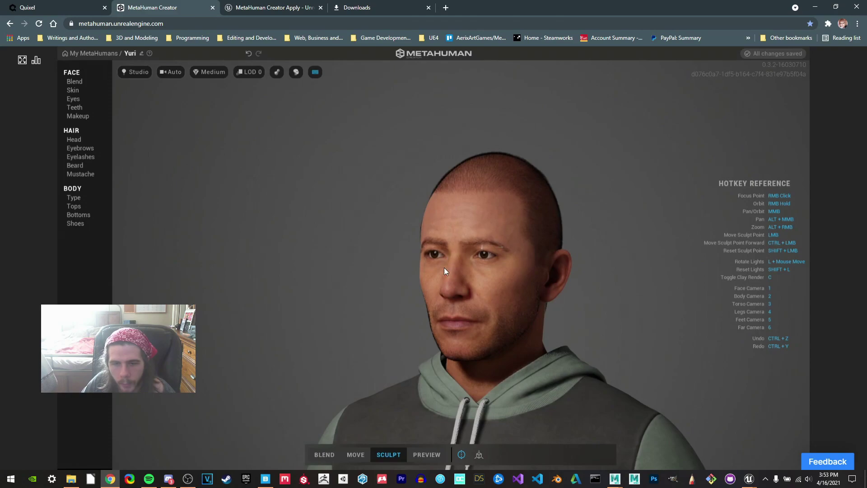
- Review the face editing options: the Blend presets, the Skin settings and the Eyes presets
{"action": "left_click", "coordinate": [329, 457]}
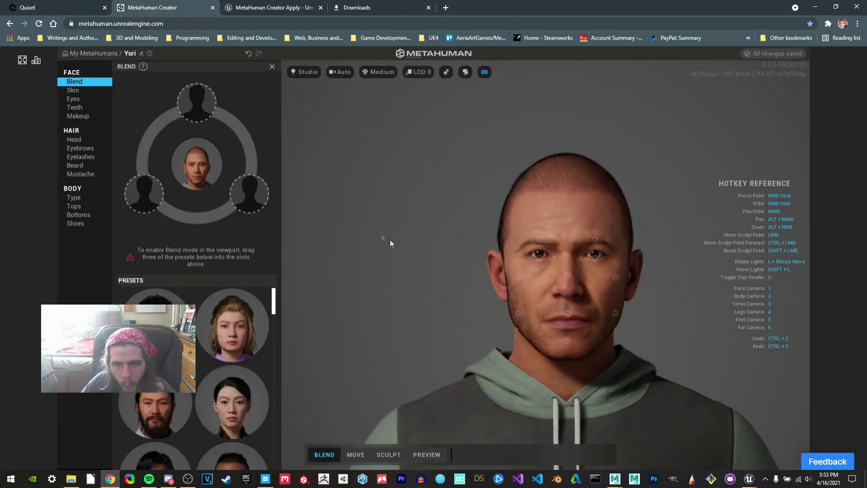
{"action": "scroll", "coordinate": [199, 320], "scroll_direction": "down", "scroll_amount": 1}
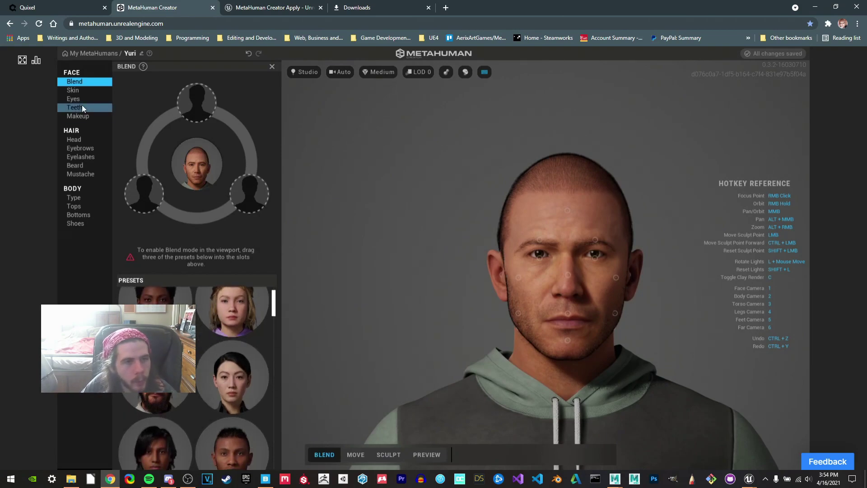
{"action": "left_click", "coordinate": [88, 91]}
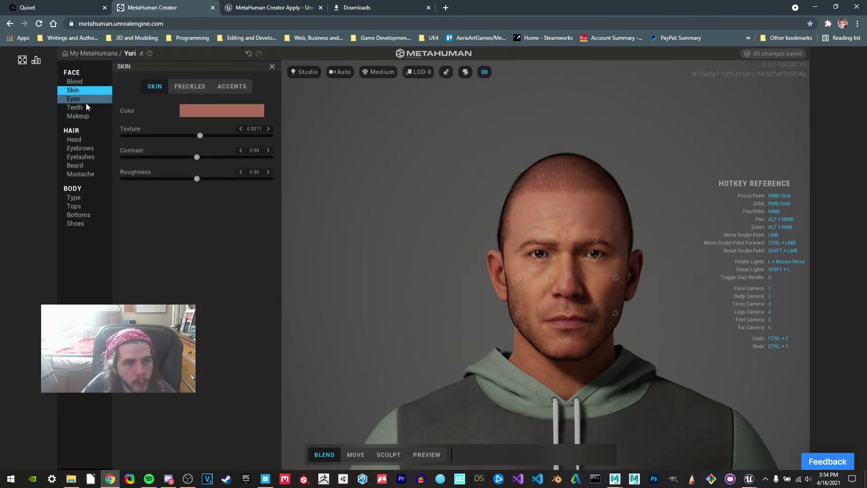
{"action": "left_click", "coordinate": [86, 102]}
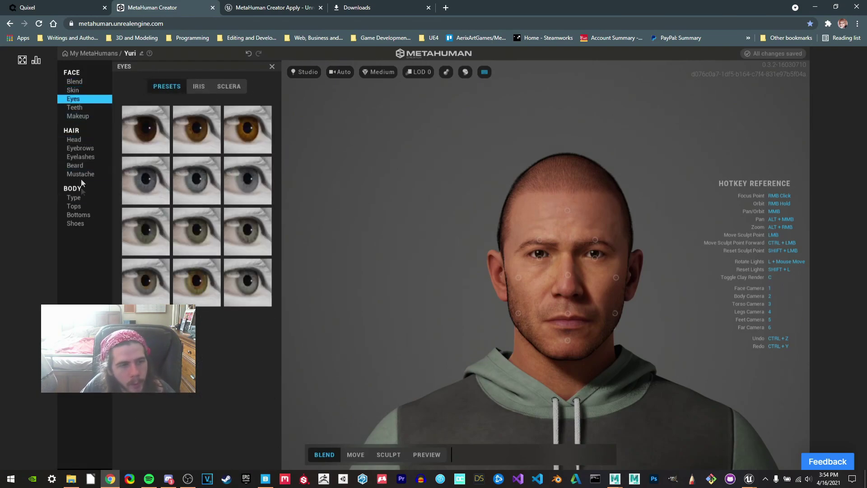
{"action": "right_click_drag", "start_coordinate": [600, 244], "coordinate": [633, 244]}
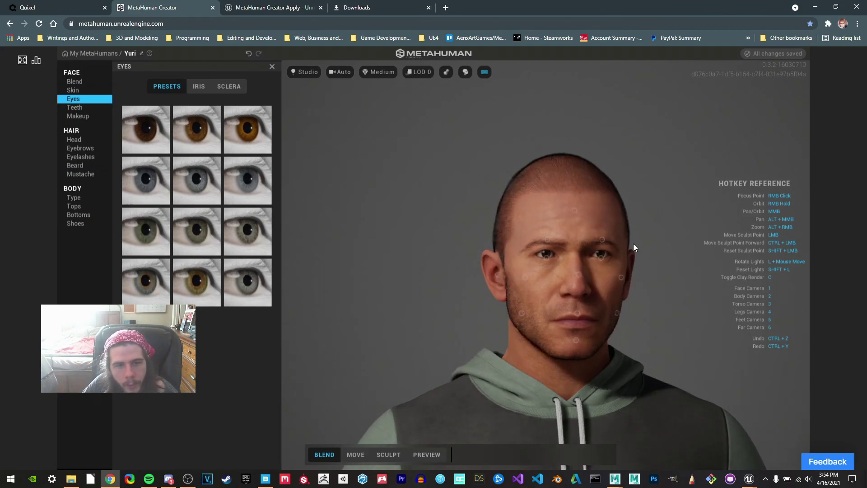
- Change the character's body type to the tall, heavyset male build and view the full figure
{"action": "left_click", "coordinate": [68, 197]}
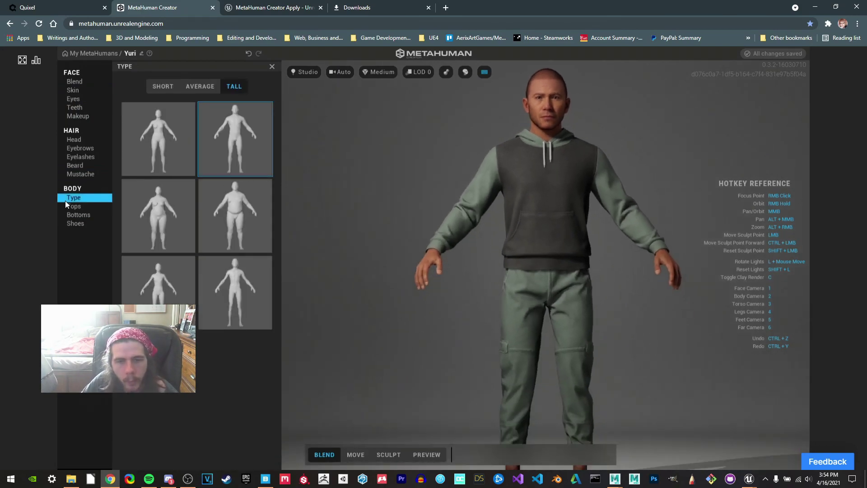
{"action": "left_click", "coordinate": [217, 204]}
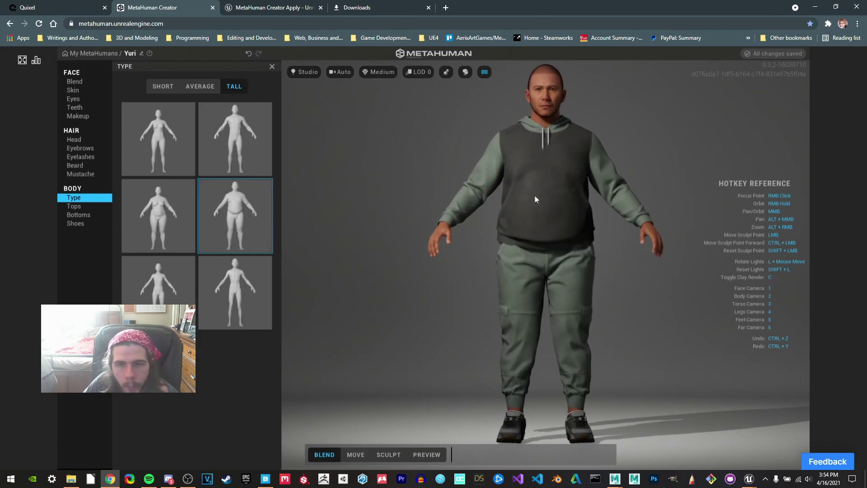
{"action": "right_click_drag", "start_coordinate": [605, 253], "coordinate": [525, 158]}
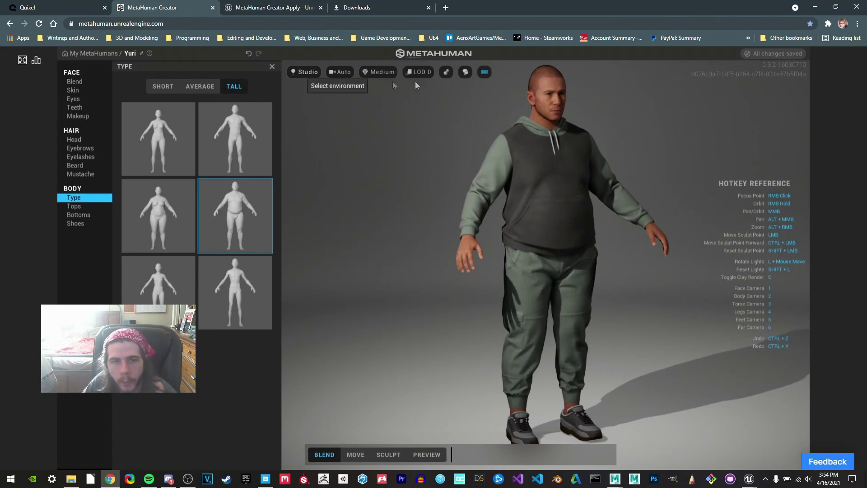
- Set the preview environment to Outdoor and view the character in the new lighting
{"action": "left_click", "coordinate": [373, 73]}
{"action": "left_click", "coordinate": [303, 73]}
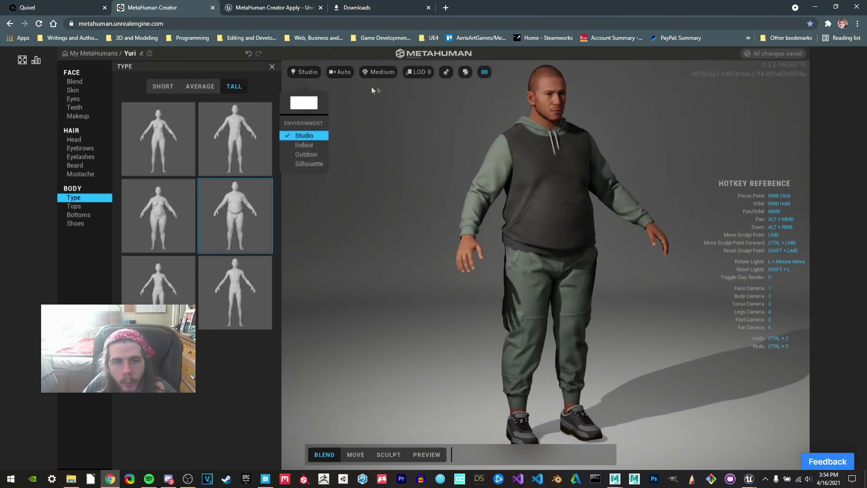
{"action": "left_click", "coordinate": [312, 155]}
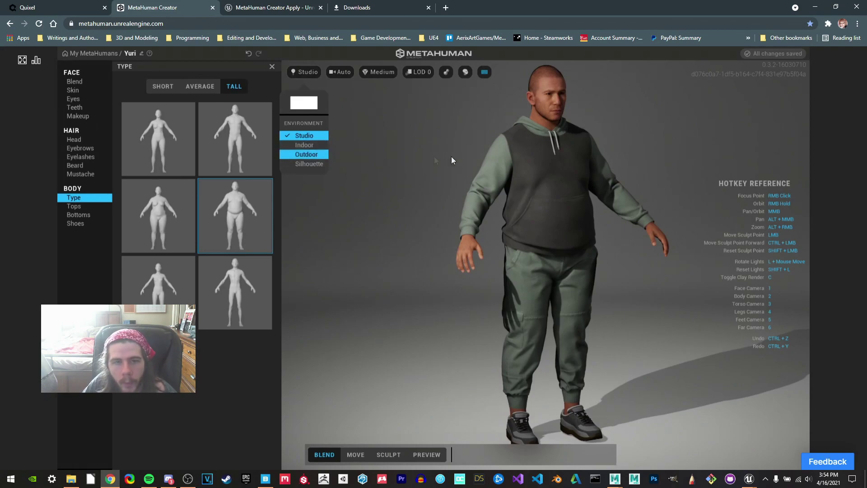
{"action": "right_click_drag", "start_coordinate": [640, 197], "coordinate": [524, 224]}
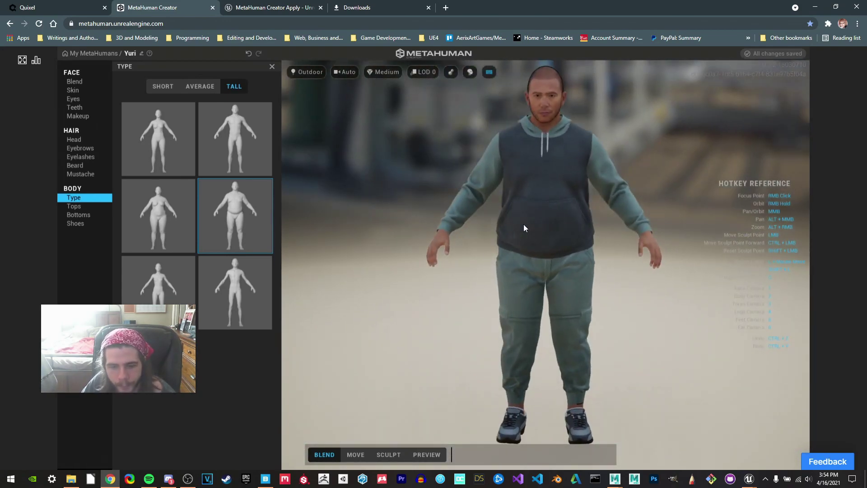
- Preview the character with hair hidden and with the clay material, restore the normal display, and view the body from other angles
{"action": "left_click", "coordinate": [472, 72]}
{"action": "left_click", "coordinate": [472, 71]}
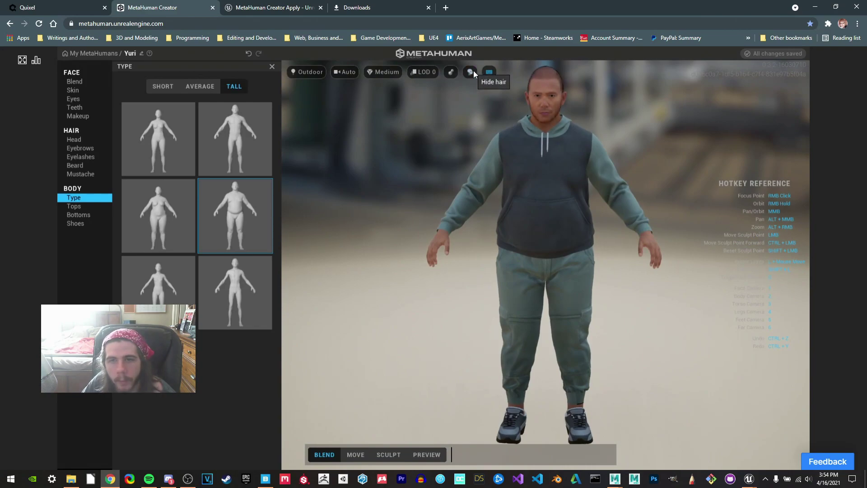
{"action": "left_click", "coordinate": [452, 72]}
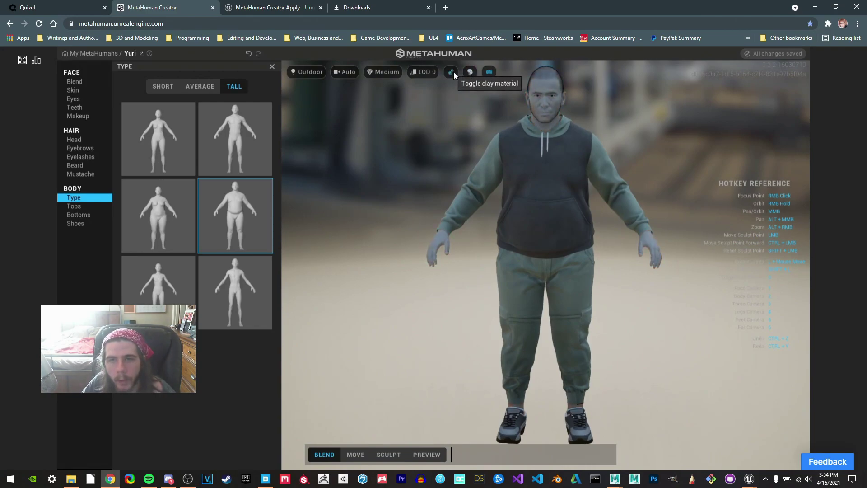
{"action": "left_click", "coordinate": [453, 71]}
{"action": "right_click_drag", "start_coordinate": [681, 150], "coordinate": [649, 140]}
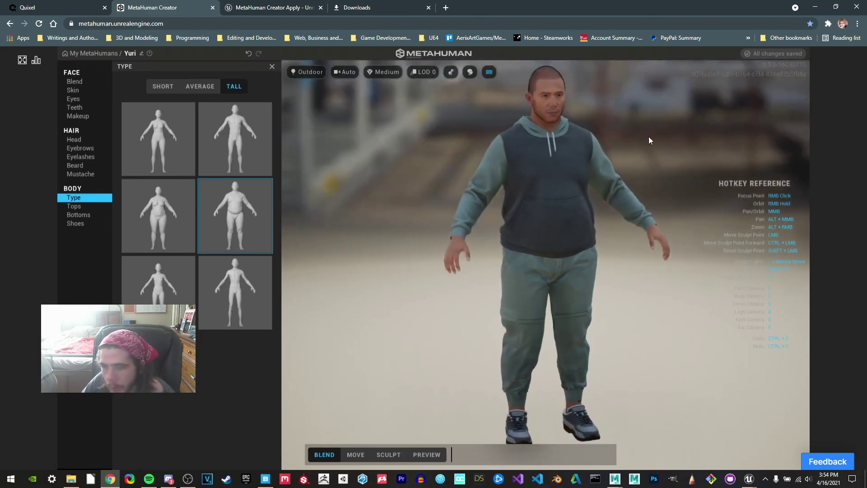
{"action": "right_click_drag", "start_coordinate": [579, 97], "coordinate": [494, 69]}
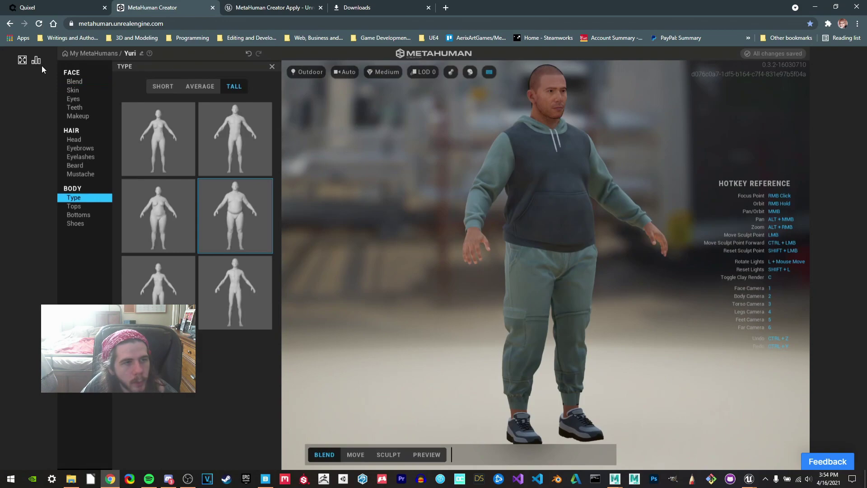
- Change the heavyset male body to Average height and rename the MetaHuman as Jake
{"action": "left_click", "coordinate": [180, 90]}
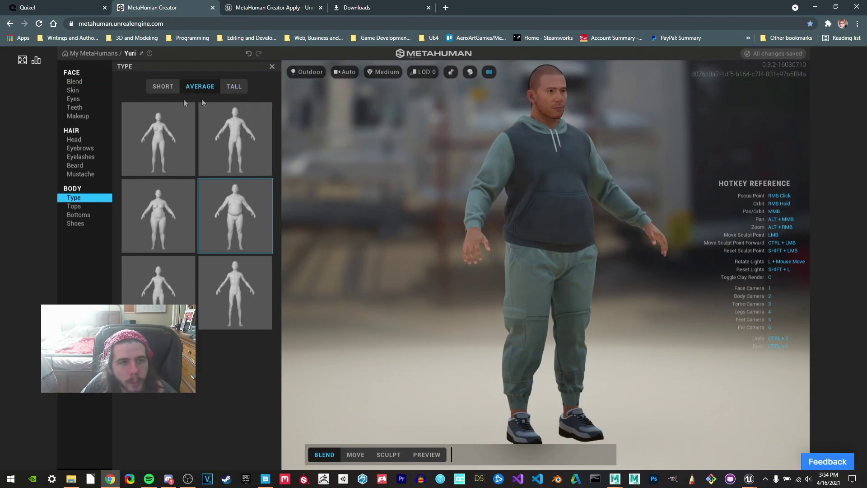
{"action": "left_click", "coordinate": [92, 198]}
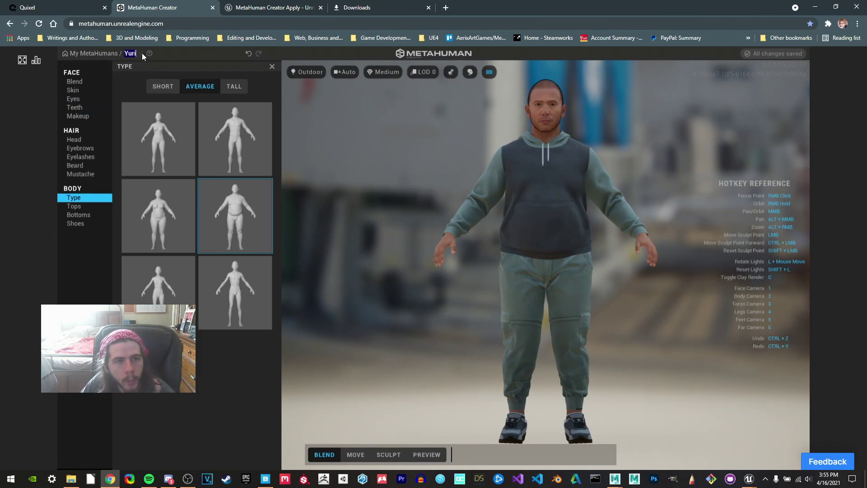
{"action": "type", "text": "Jake"}
{"action": "key", "text": "Return"}
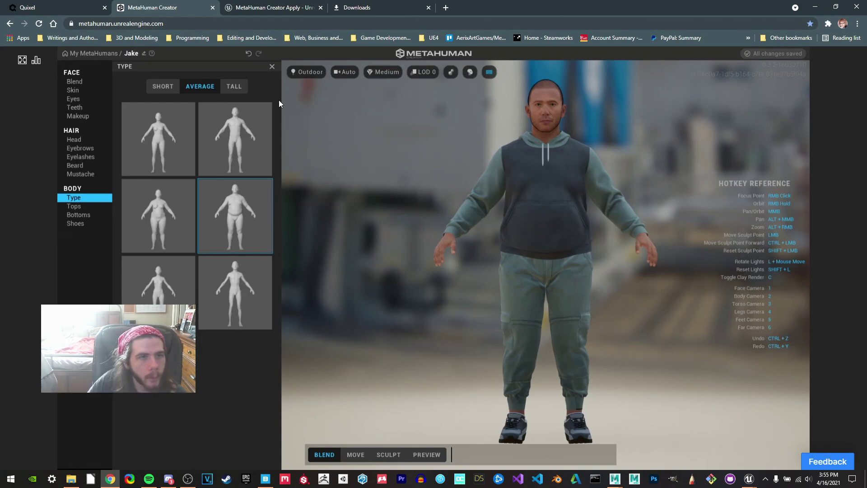
- Return to the saved MetaHumans and examine the bearded character with large curly hair
{"action": "left_click", "coordinate": [109, 55]}
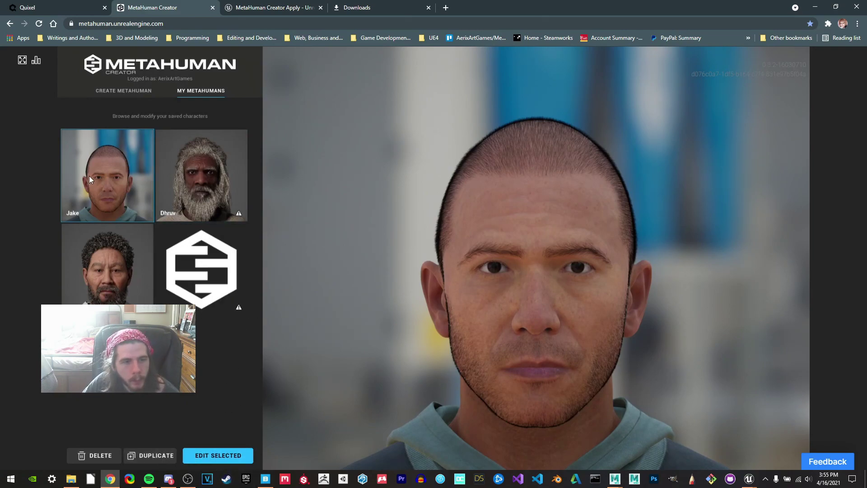
{"action": "left_click", "coordinate": [203, 284]}
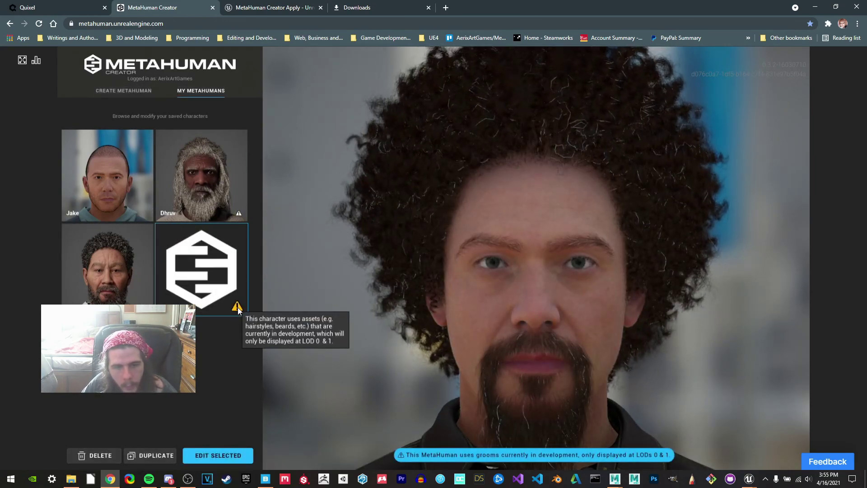
{"action": "mouse_move", "coordinate": [574, 275]}
{"action": "left_mouse_down"}
{"action": "mouse_move", "coordinate": [671, 260]}
{"action": "mouse_move", "coordinate": [578, 284]}
{"action": "left_mouse_up"}
{"action": "scroll", "coordinate": [578, 283], "scroll_direction": "down", "scroll_amount": 2}
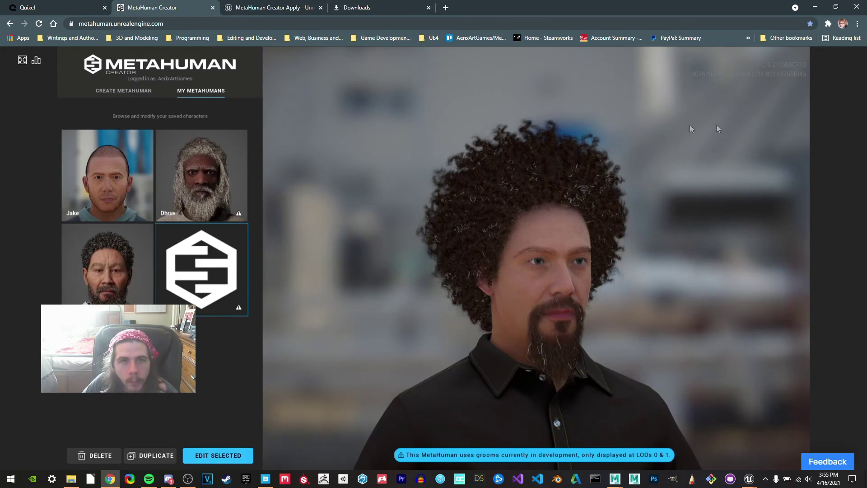
- Switch to the UnrealEnvironmentsII project in Unreal Editor and enable all missing project settings and plugins required by the Ross MetaHuman
{"action": "mouse_move", "coordinate": [750, 479]}
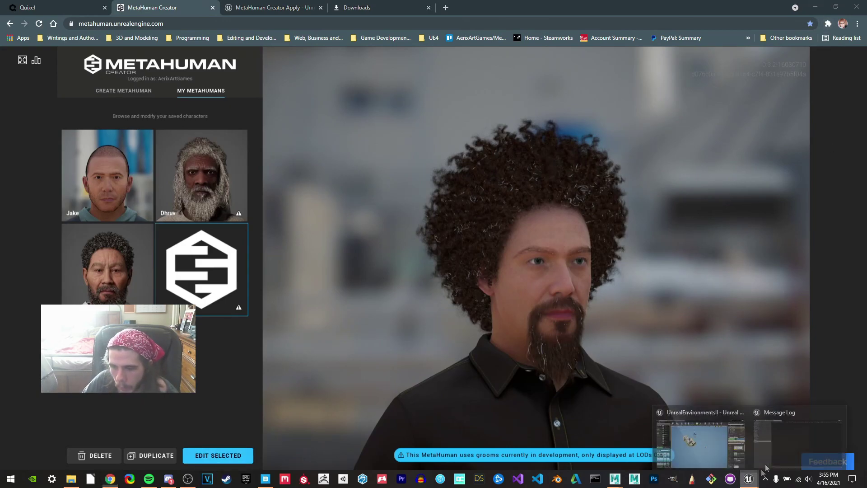
{"action": "left_click", "coordinate": [722, 449]}
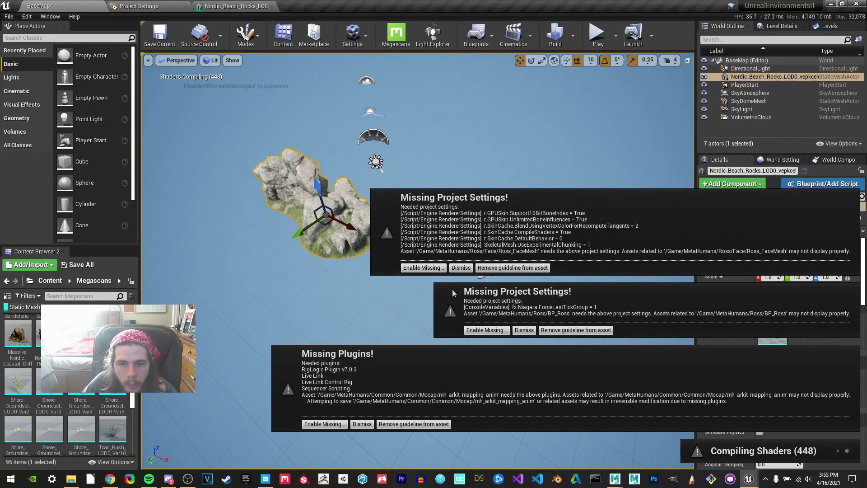
{"action": "left_click", "coordinate": [414, 270]}
{"action": "left_click", "coordinate": [488, 331]}
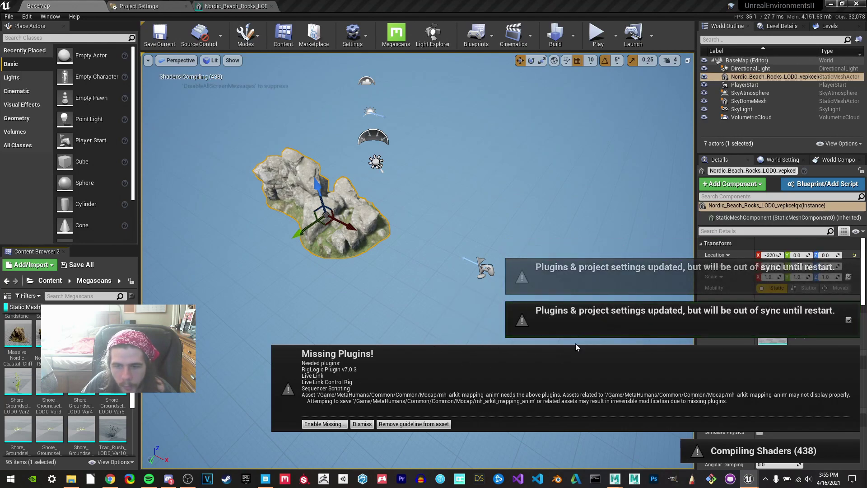
{"action": "left_click", "coordinate": [329, 429]}
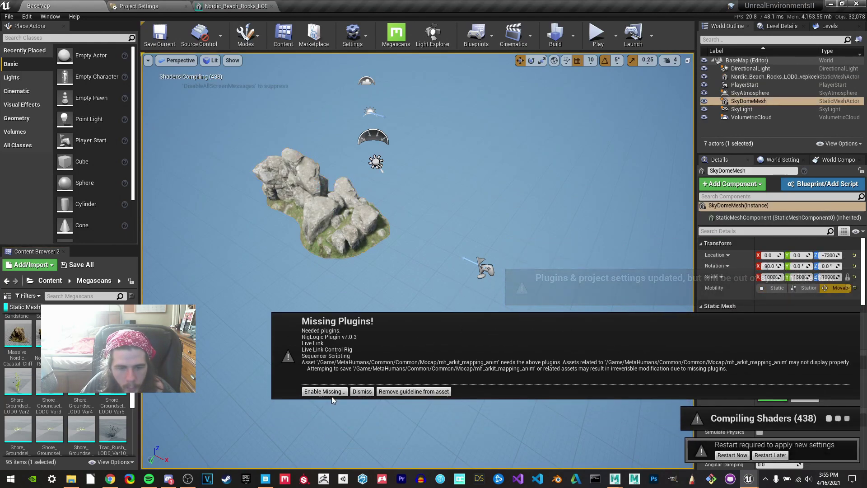
{"action": "left_click", "coordinate": [331, 393]}
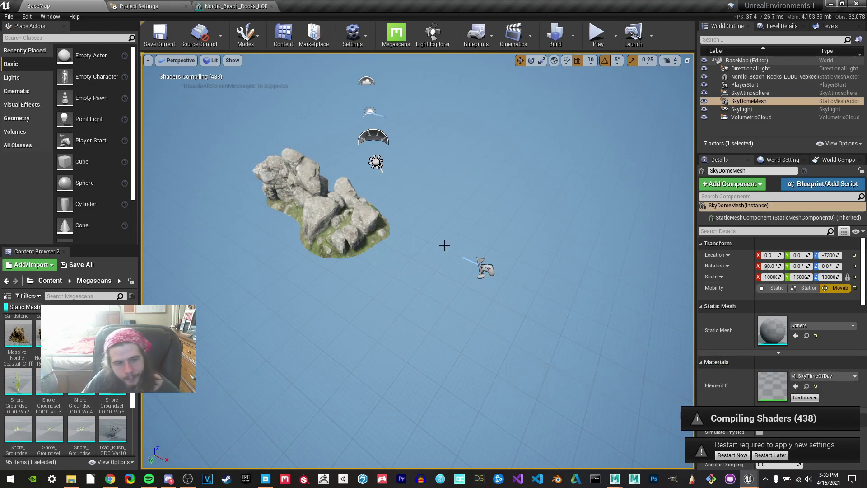
- Locate the MetaHumans folder in the project's Content and open its Ross subfolder containing the BP_Ross blueprint
{"action": "left_click", "coordinate": [51, 280]}
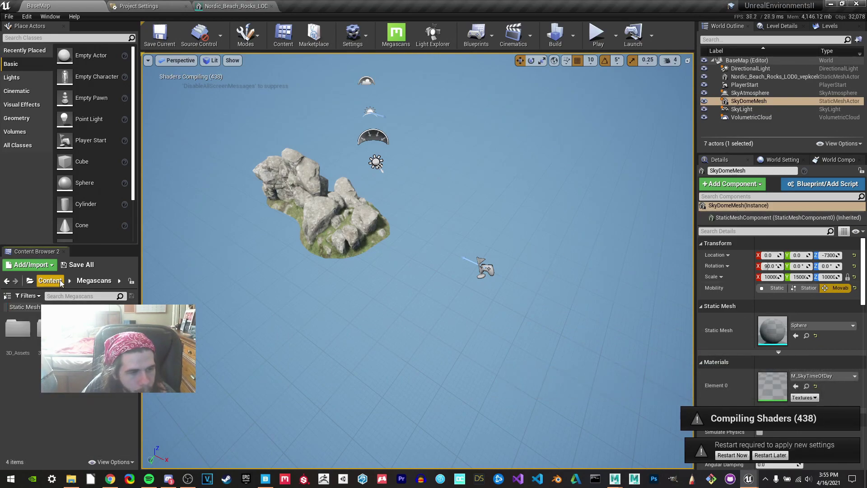
{"action": "scroll", "coordinate": [82, 397], "scroll_direction": "down", "scroll_amount": 4}
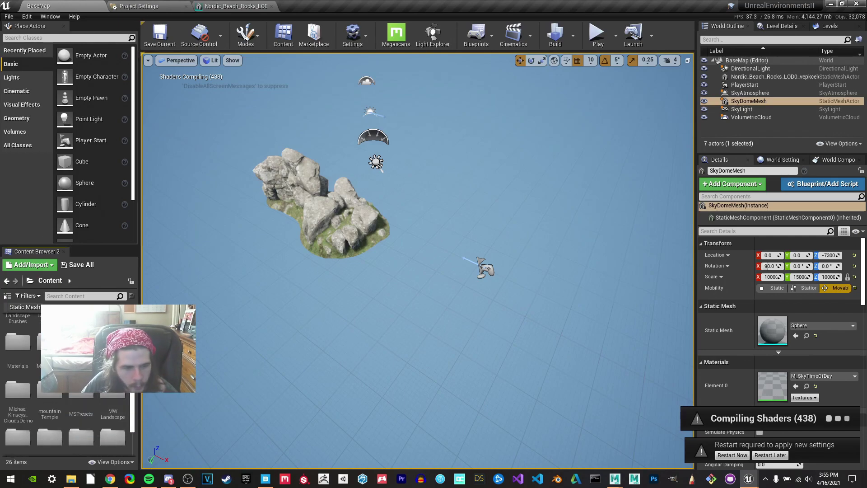
{"action": "scroll", "coordinate": [81, 397], "scroll_direction": "up", "scroll_amount": 4}
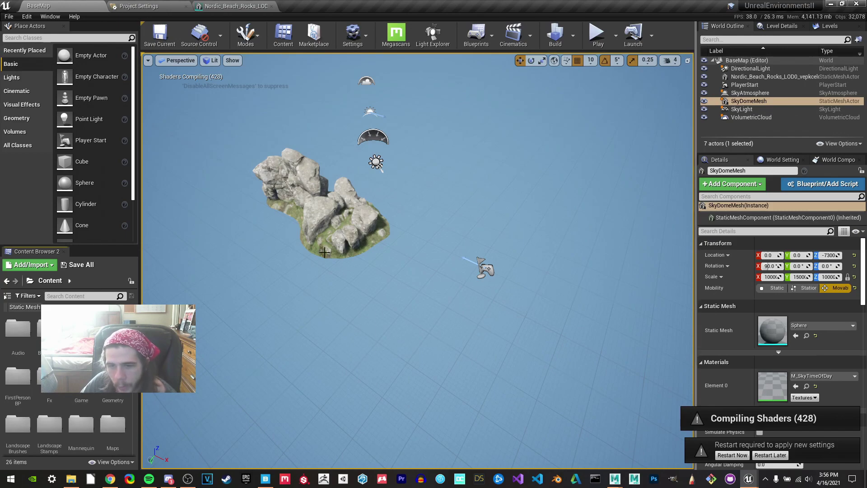
{"action": "right_click_drag", "start_coordinate": [414, 328], "coordinate": [394, 302]}
{"action": "scroll", "coordinate": [112, 379], "scroll_direction": "down", "scroll_amount": 4}
{"action": "scroll", "coordinate": [113, 382], "scroll_direction": "down", "scroll_amount": 2}
{"action": "scroll", "coordinate": [122, 375], "scroll_direction": "down", "scroll_amount": 2}
{"action": "scroll", "coordinate": [236, 344], "scroll_direction": "down", "scroll_amount": 2}
{"action": "scroll", "coordinate": [118, 384], "scroll_direction": "down", "scroll_amount": 2}
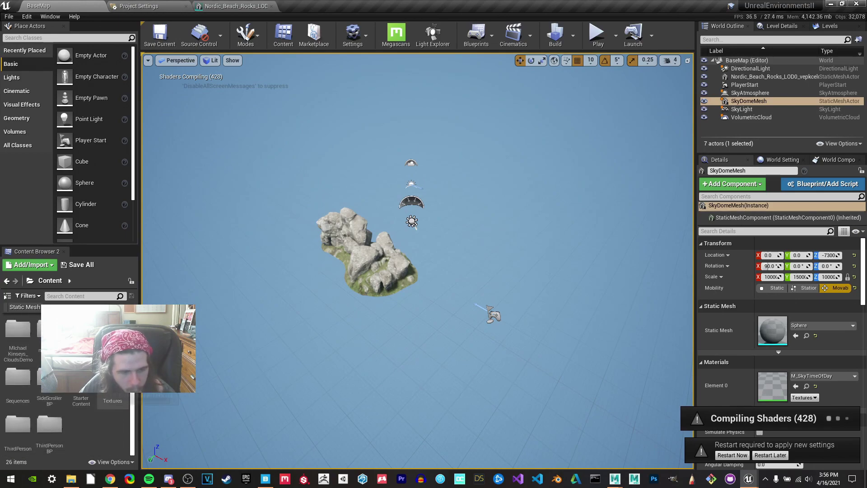
{"action": "scroll", "coordinate": [68, 379], "scroll_direction": "up", "scroll_amount": 2}
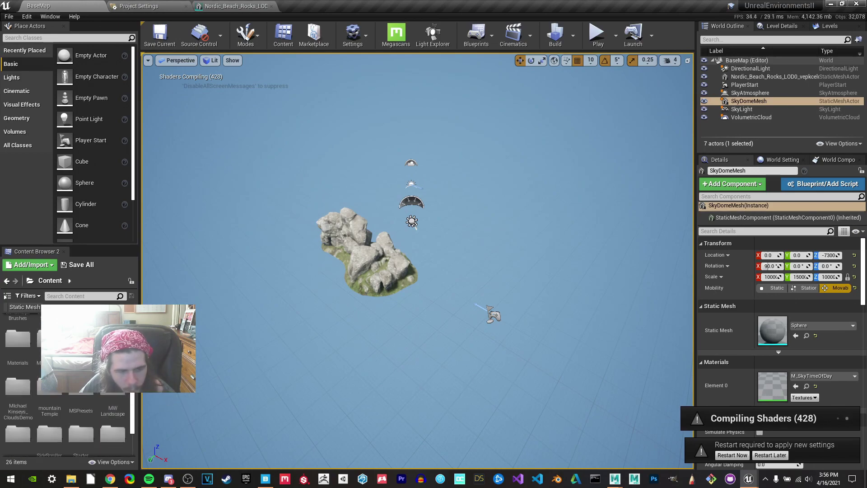
{"action": "scroll", "coordinate": [113, 397], "scroll_direction": "down", "scroll_amount": 2}
{"action": "scroll", "coordinate": [37, 386], "scroll_direction": "up", "scroll_amount": 3}
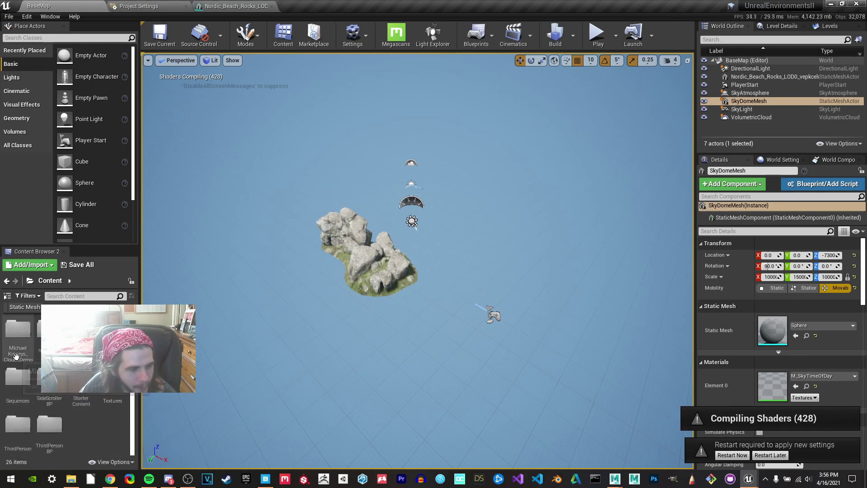
{"action": "scroll", "coordinate": [68, 383], "scroll_direction": "up", "scroll_amount": 1}
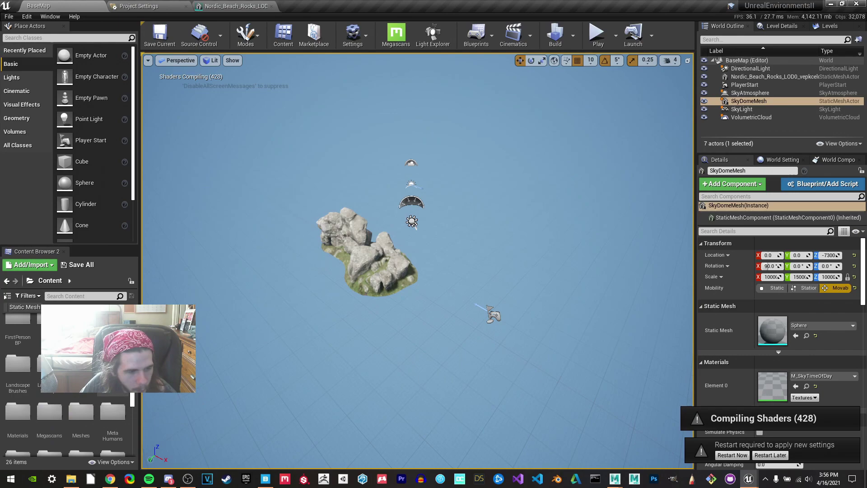
{"action": "double_click", "coordinate": [112, 412]}
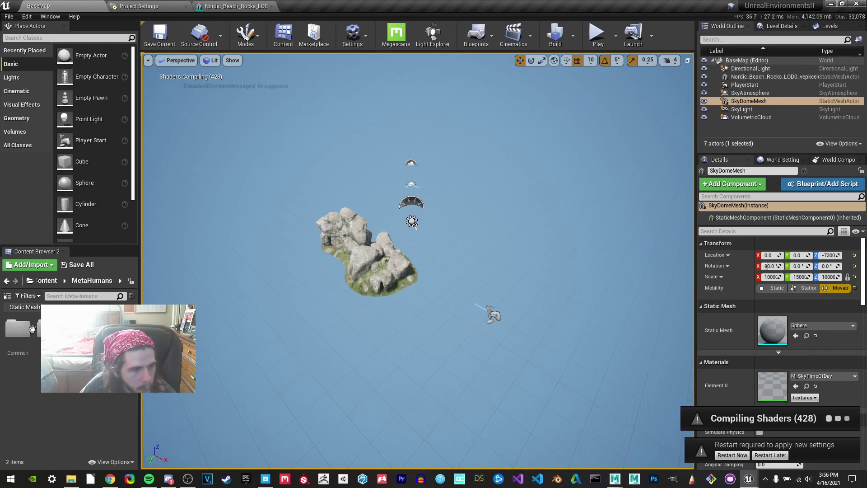
{"action": "double_click", "coordinate": [18, 326]}
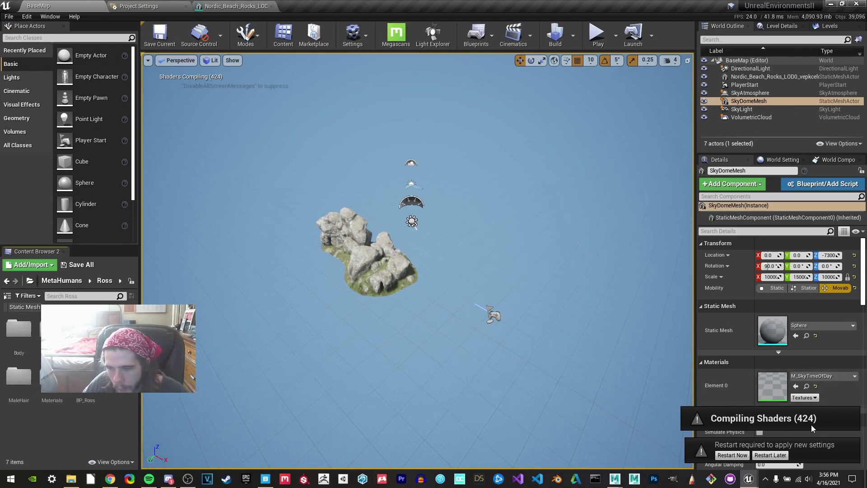
- Close the asset editor of the Nordic_Beach_Rocks mesh and return to the BaseMap level
{"action": "right_click_drag", "start_coordinate": [407, 272], "coordinate": [410, 233]}
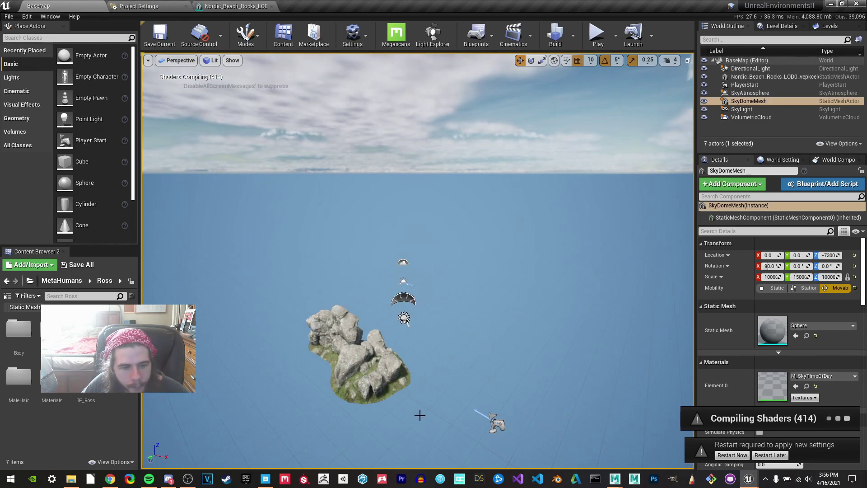
{"action": "left_click", "coordinate": [273, 6]}
{"action": "left_click", "coordinate": [9, 17]}
{"action": "left_click", "coordinate": [53, 94]}
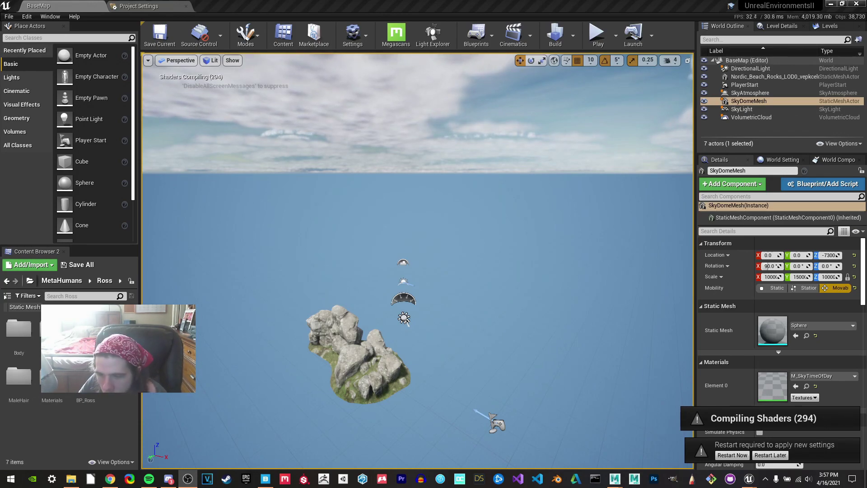
{"action": "right_click_drag", "start_coordinate": [627, 330], "coordinate": [646, 326]}
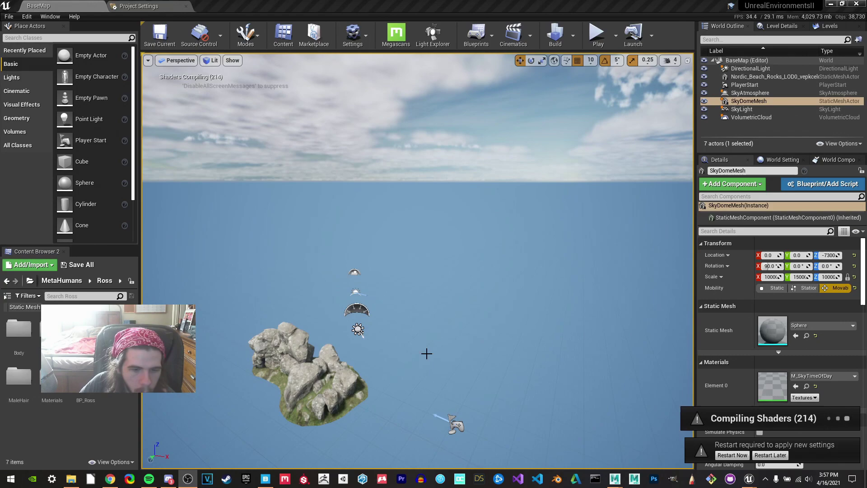
{"action": "right_click_drag", "start_coordinate": [453, 348], "coordinate": [433, 358]}
{"action": "scroll", "coordinate": [454, 349], "scroll_direction": "up", "scroll_amount": 4}
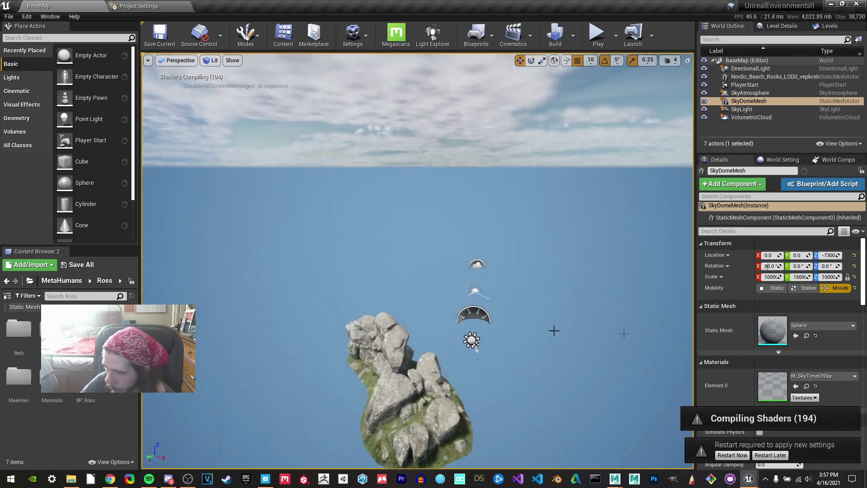